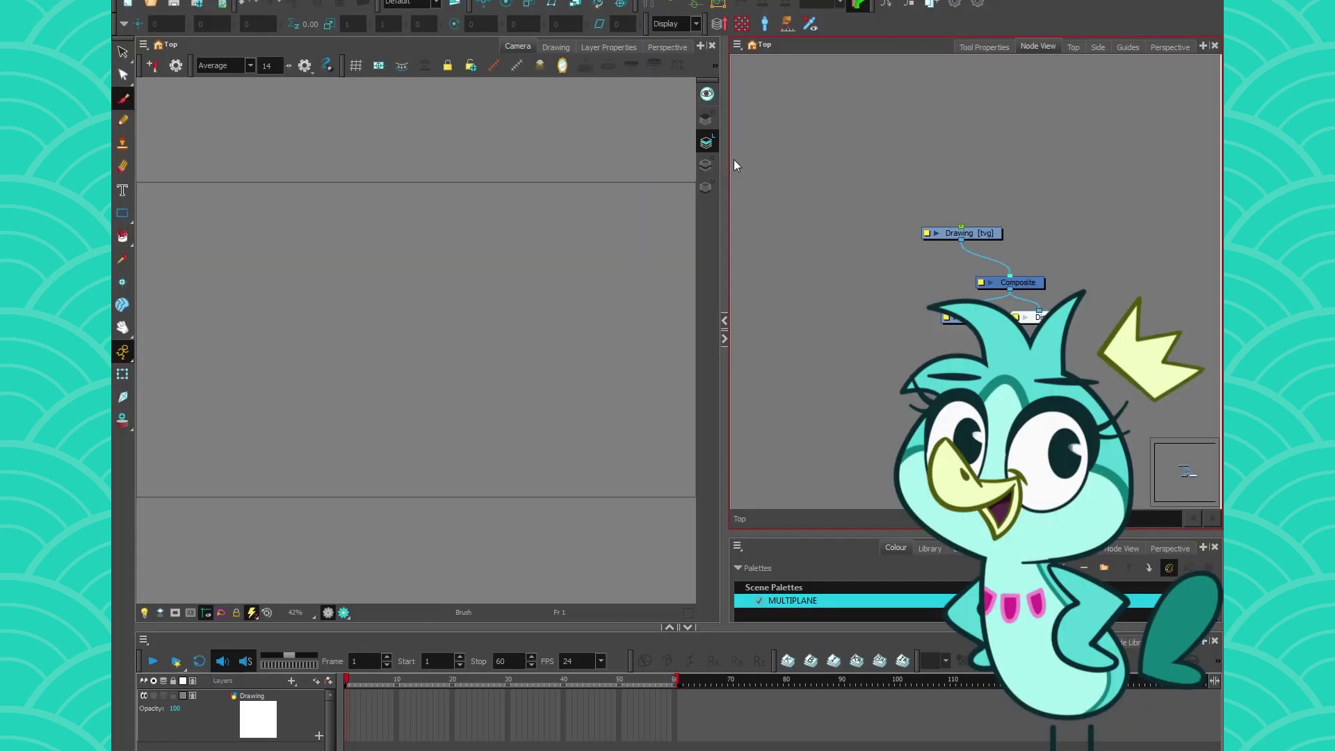
- Set up an image import of Background-World.psd with the alpha transparency set to Straight
left_click(121, 1)
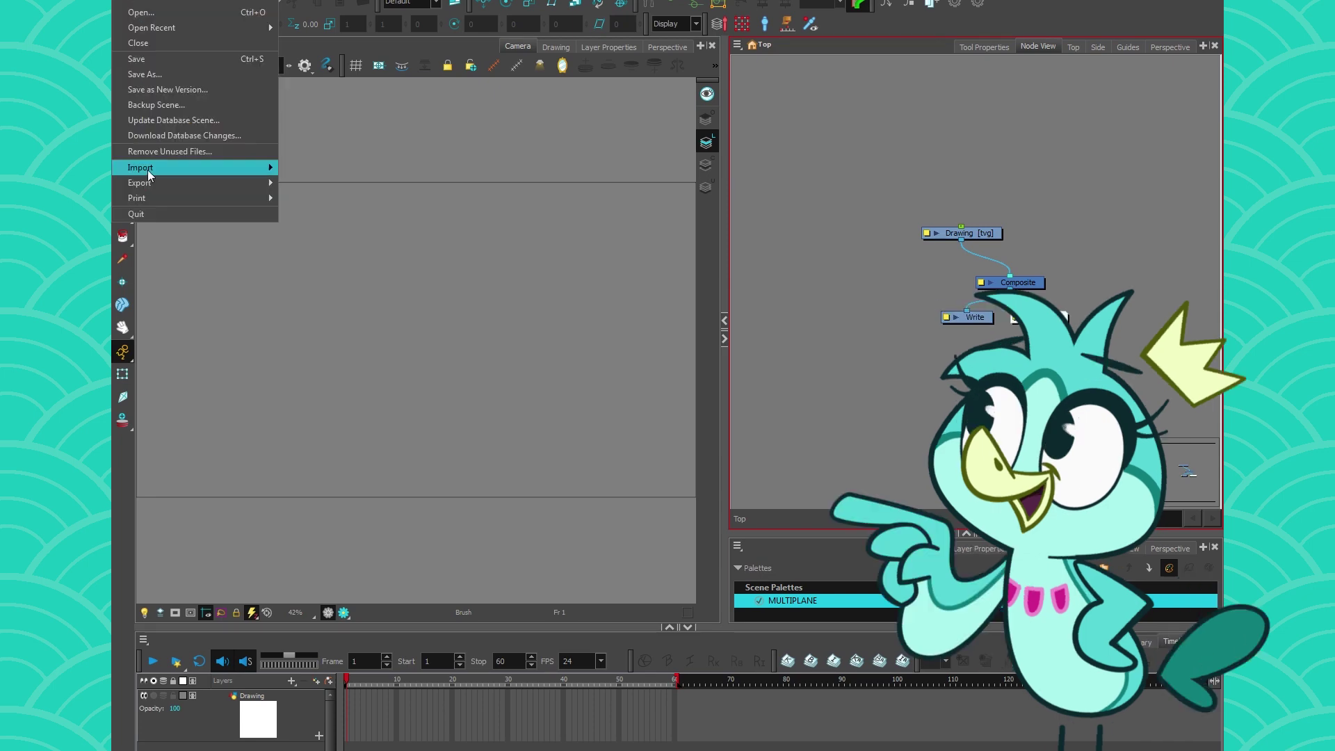
mouse_move(147, 169)
left_click(302, 183)
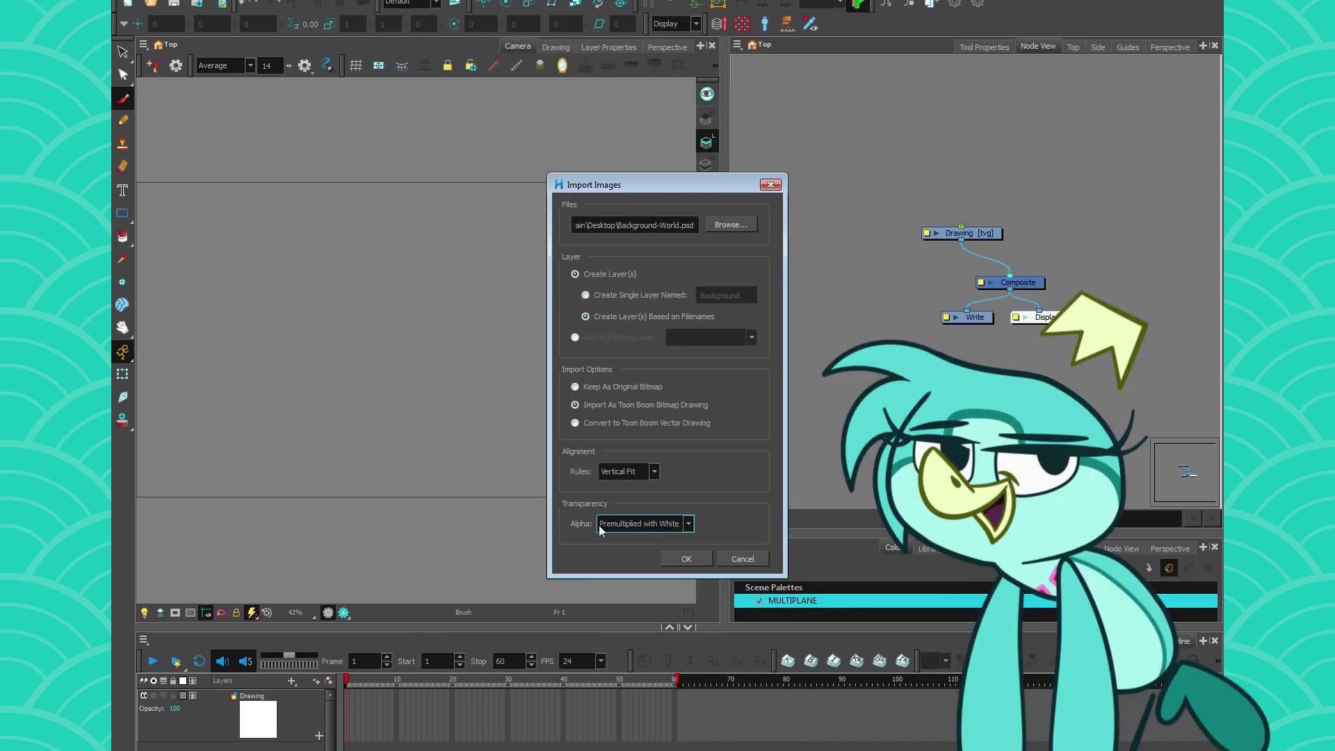
left_click(606, 524)
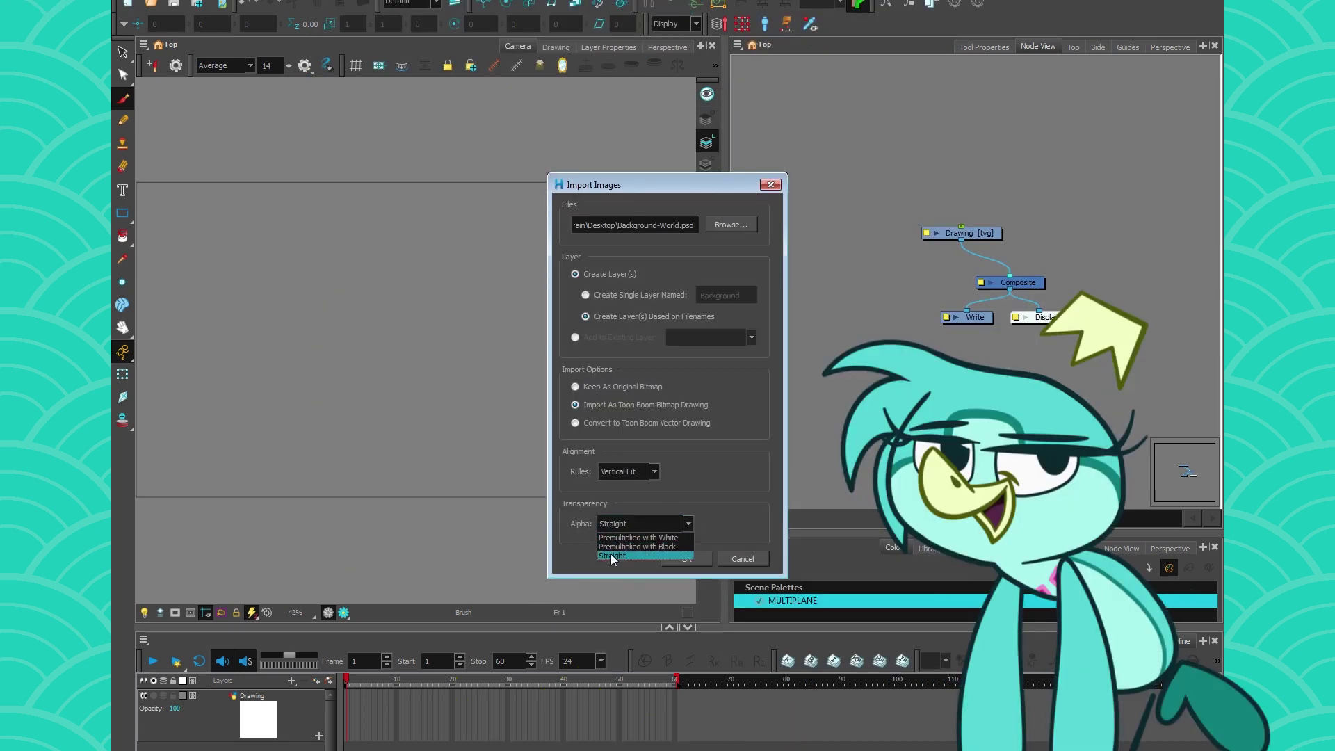
left_click(610, 555)
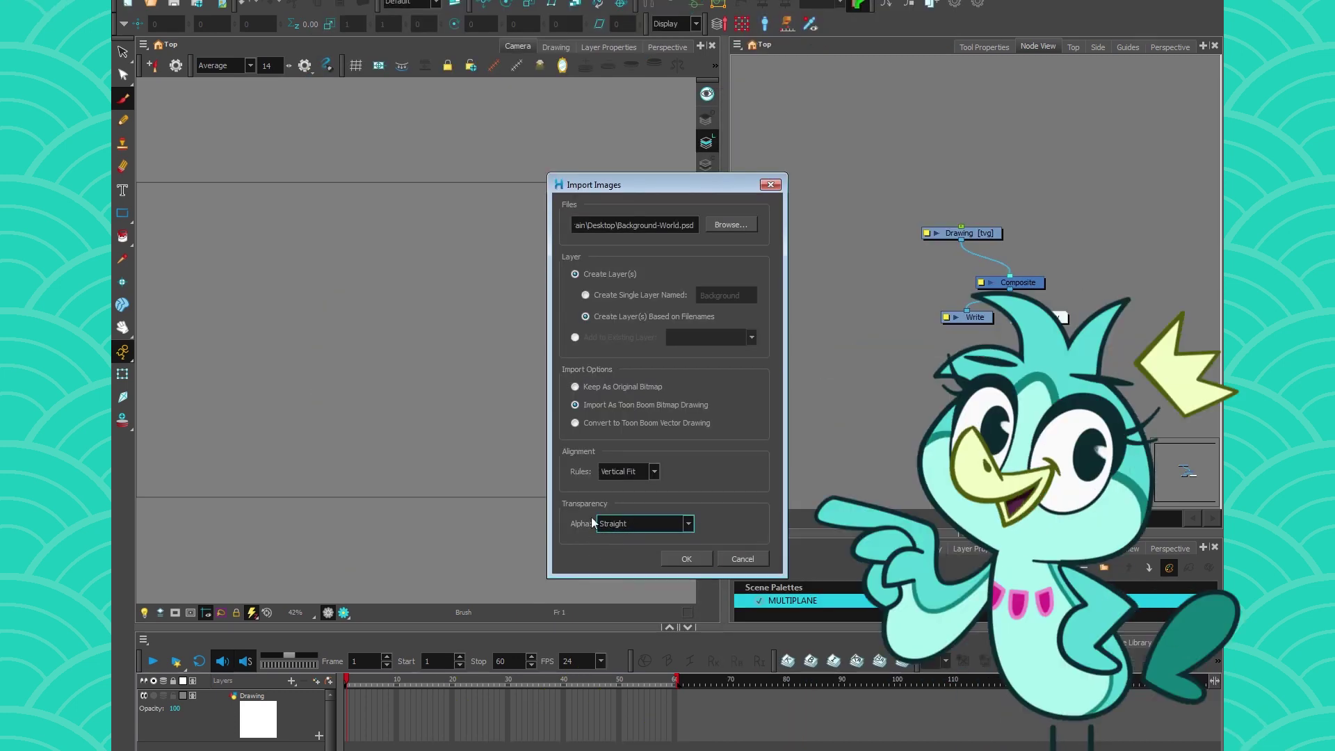
left_click(673, 558)
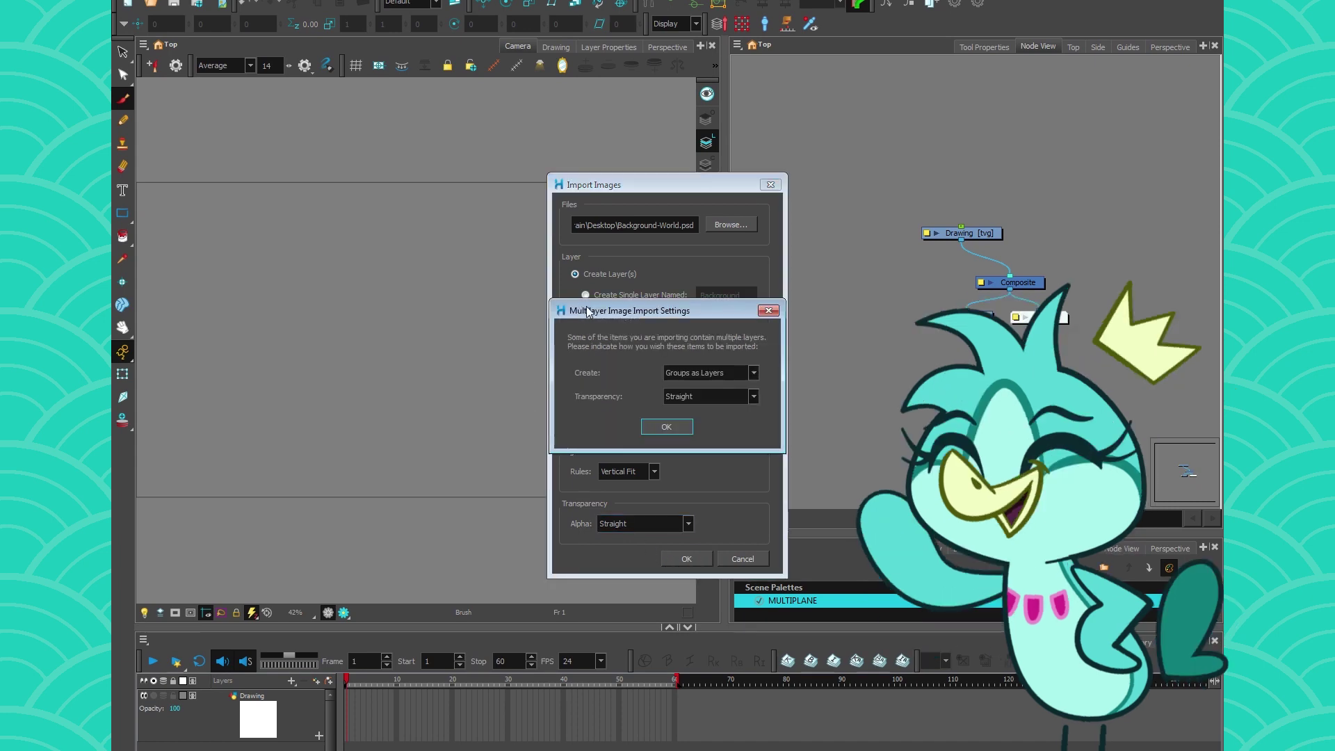
- Import the multilayer image with its groups as layers and Straight transparency
left_click_drag(637, 320, 569, 311)
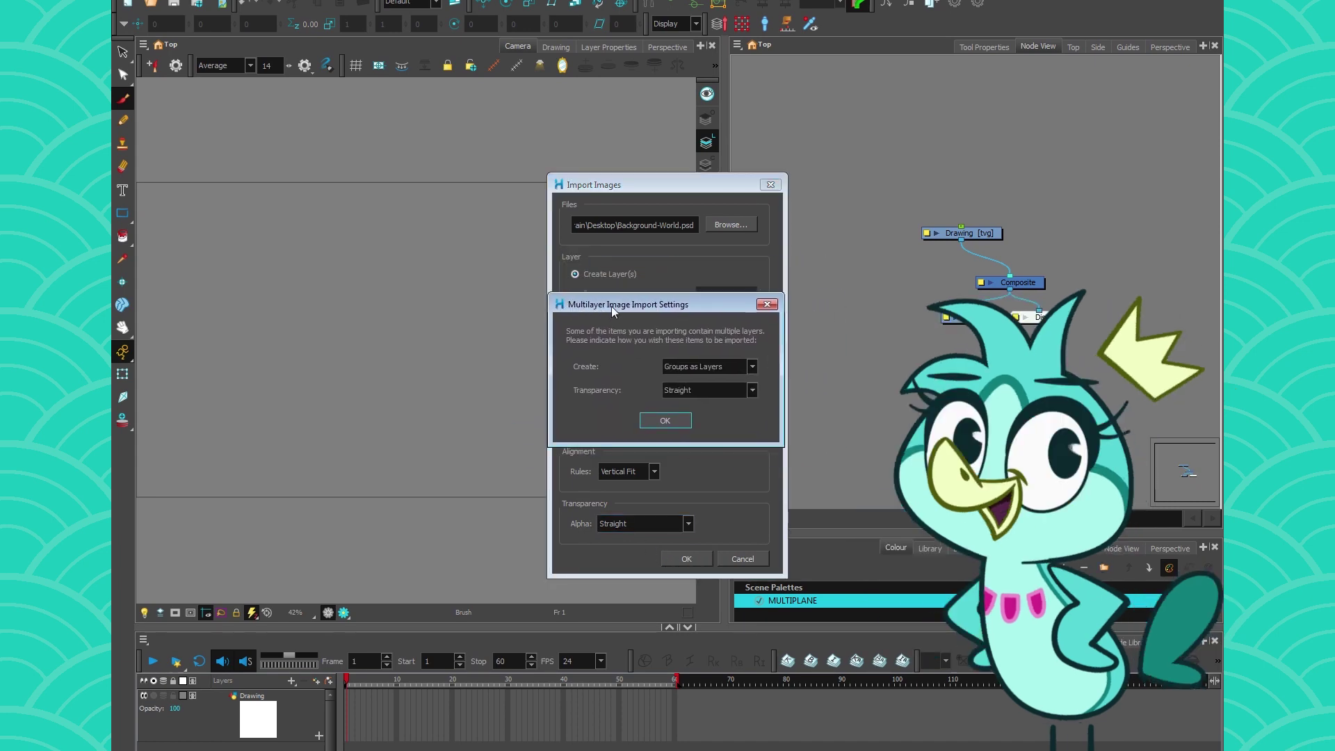
left_click(702, 366)
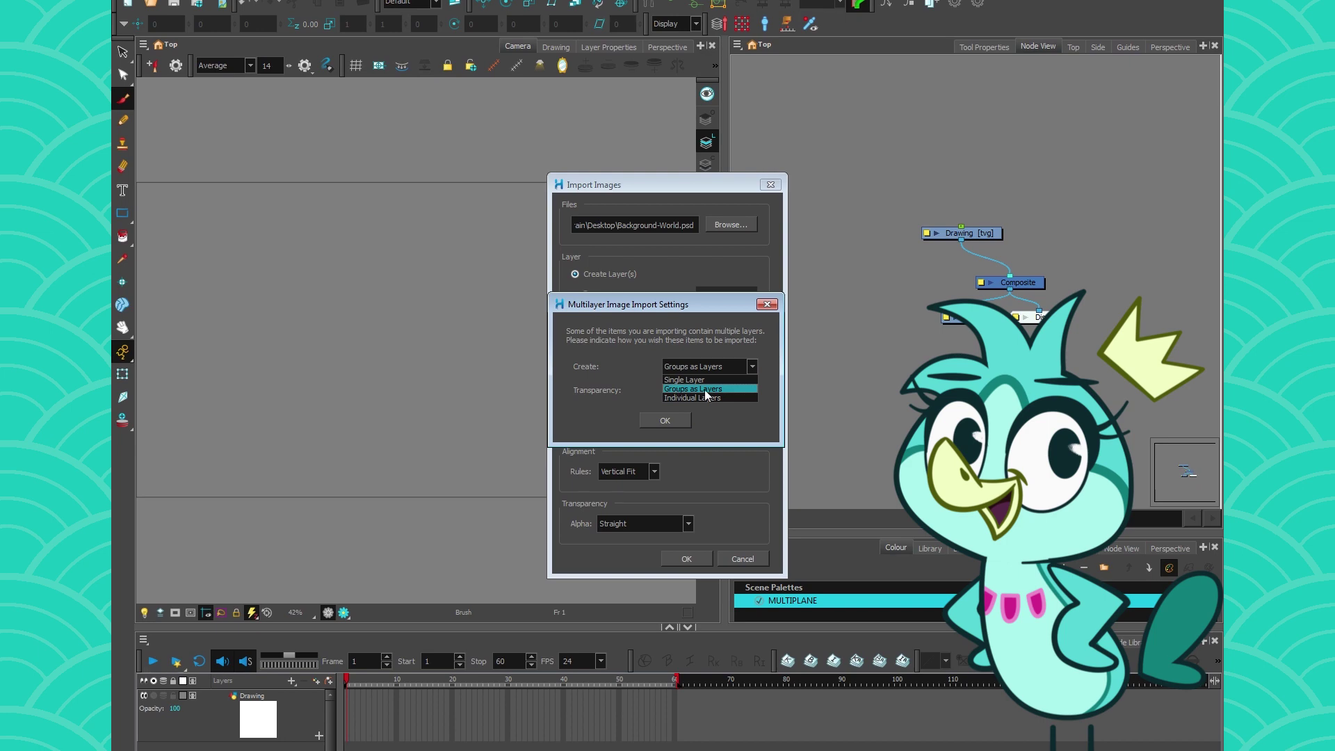
left_click(707, 389)
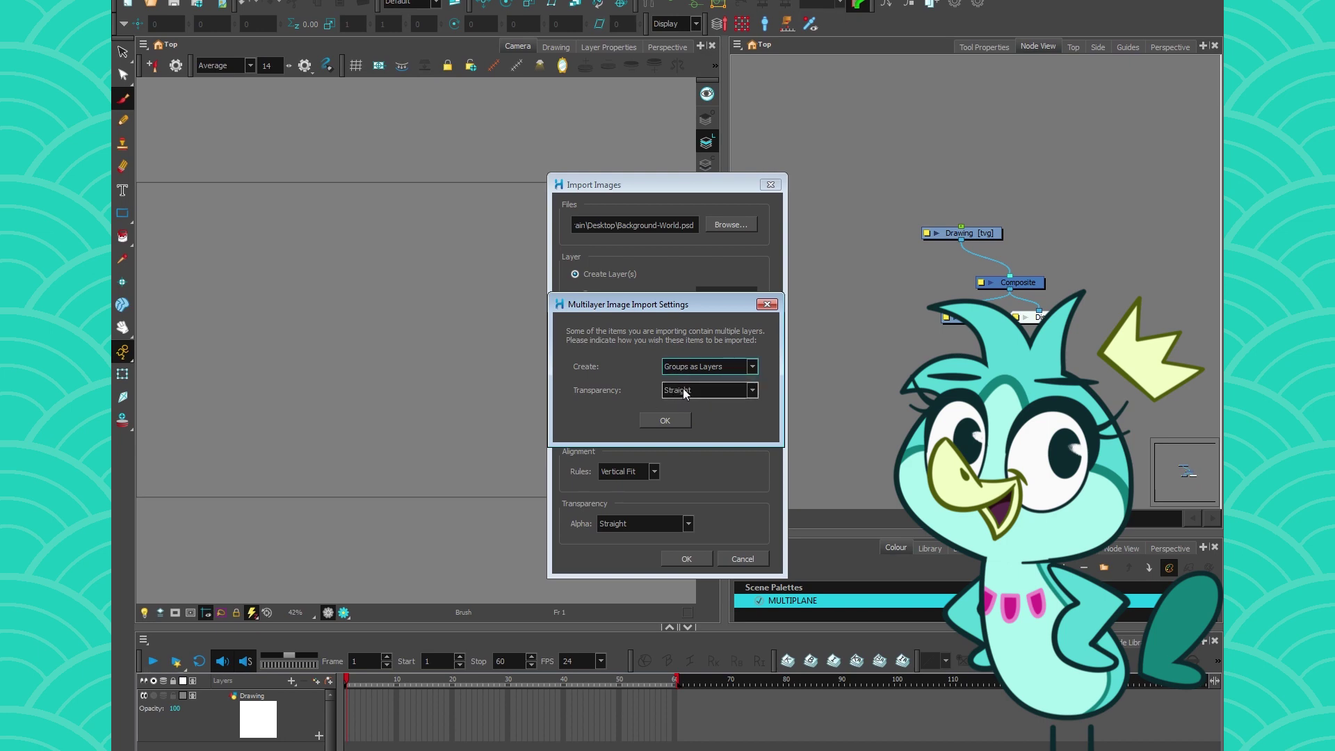
left_click(664, 420)
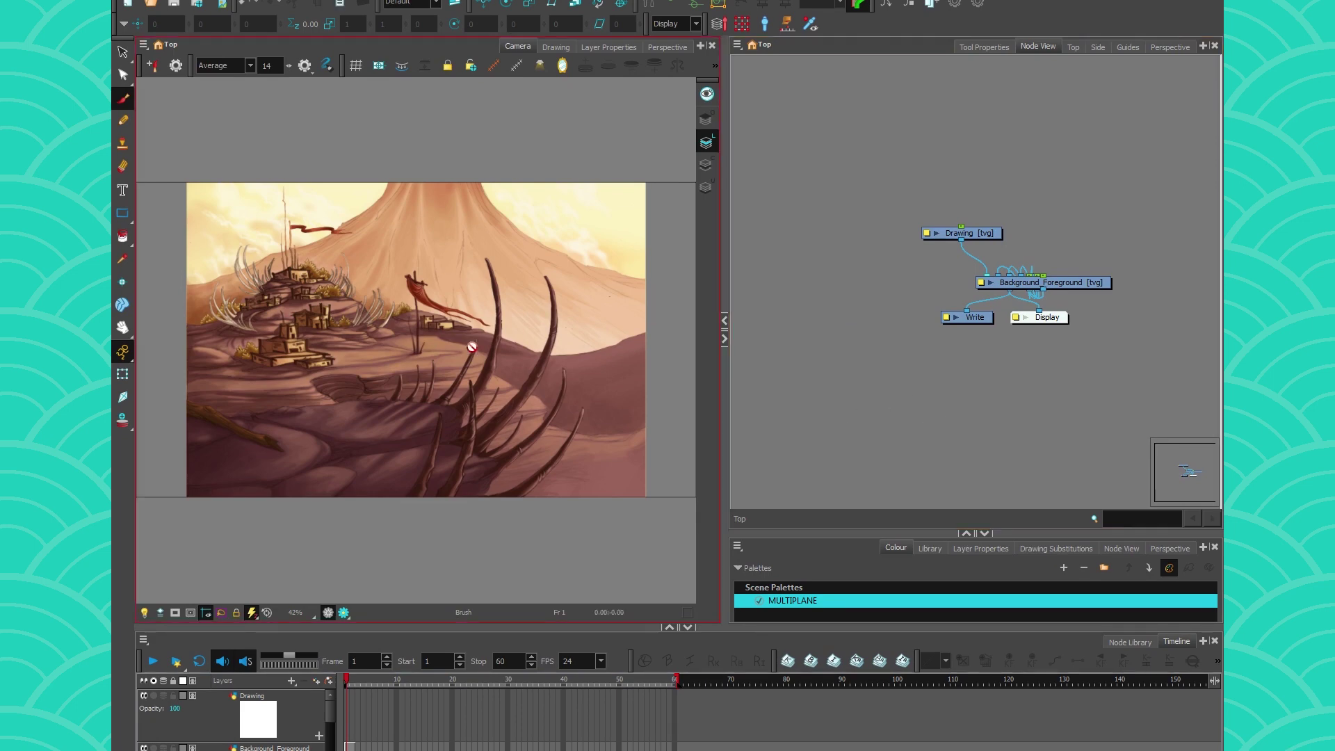
- Line up the Foreground, Outpost, Mountain and Sky background nodes in a row above the Composite, with the Drawing node set apart below them
left_click_drag(1126, 201, 897, 146)
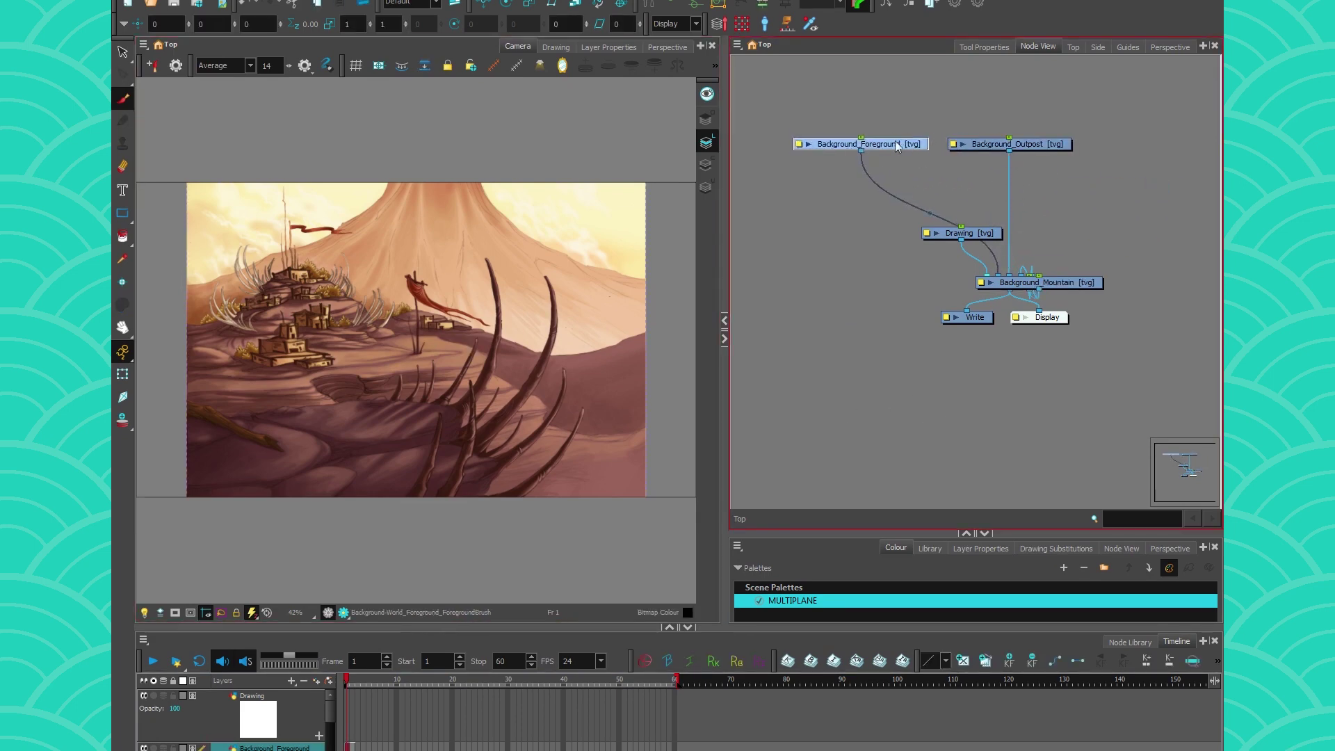
left_click_drag(1046, 283, 1137, 173)
left_click_drag(1138, 173, 1204, 224)
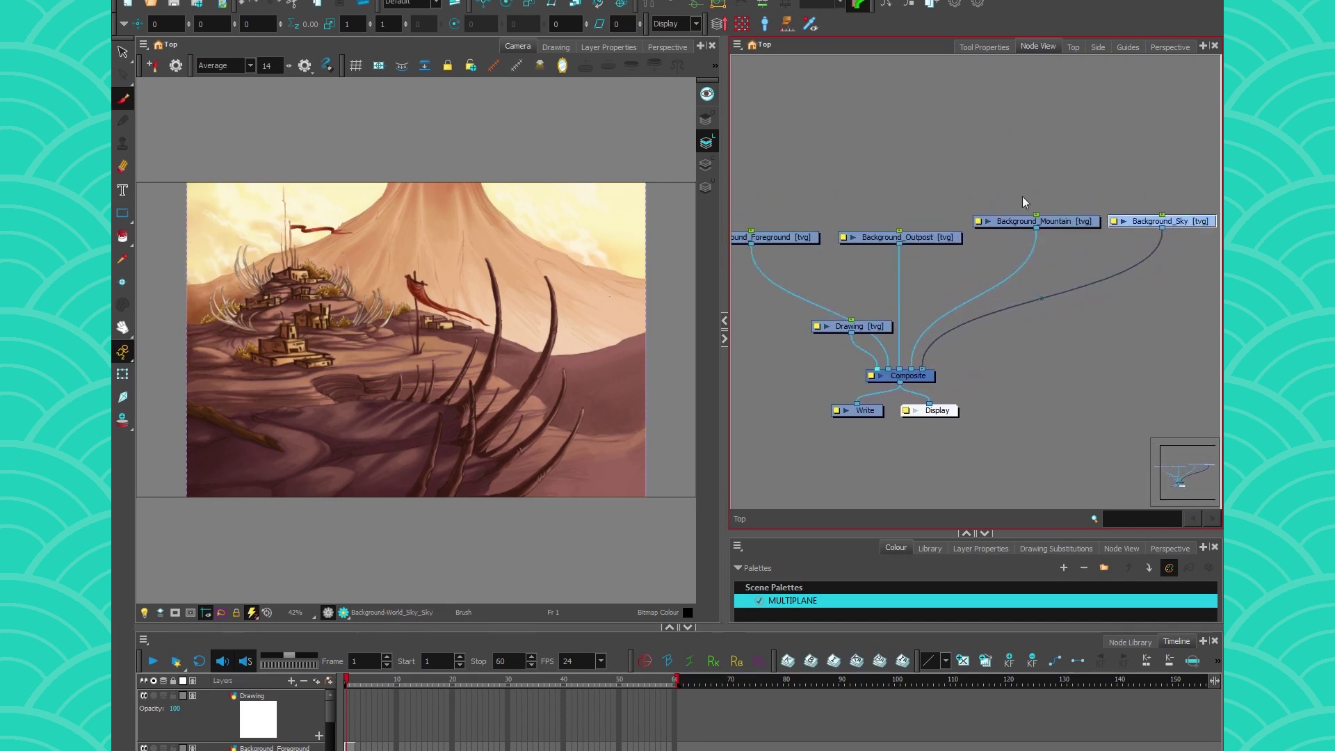
left_click_drag(945, 240, 945, 225)
left_click_drag(814, 240, 809, 228)
left_click_drag(851, 328, 761, 326)
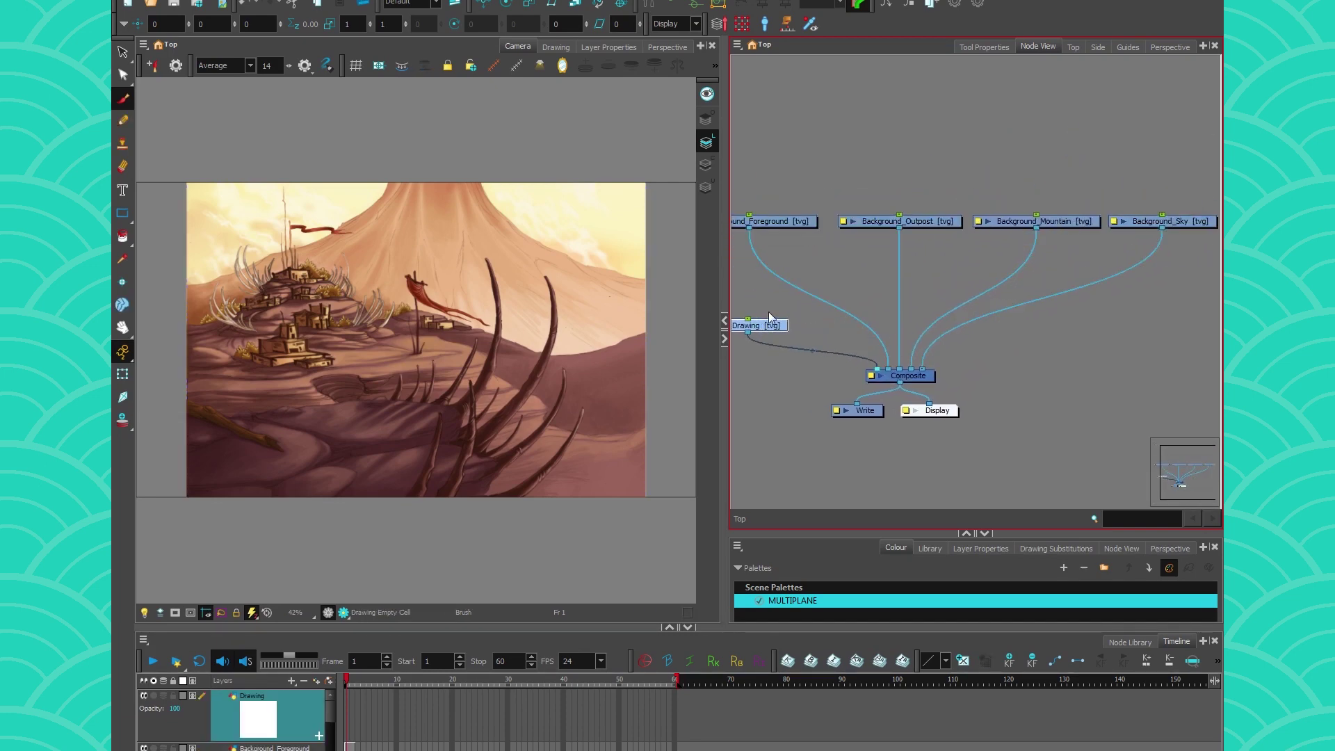
scroll(765, 330, "up", 2)
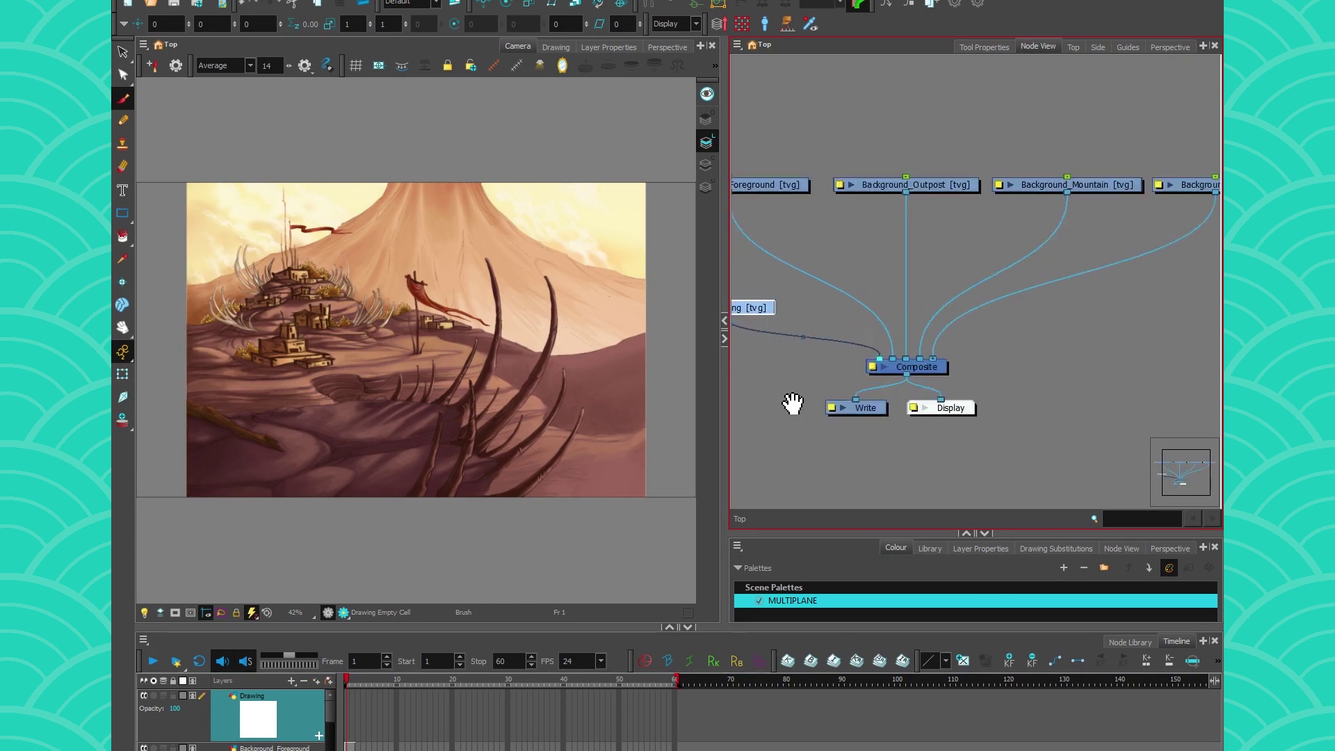
left_click_drag(792, 403, 906, 409)
left_click_drag(724, 369, 652, 369)
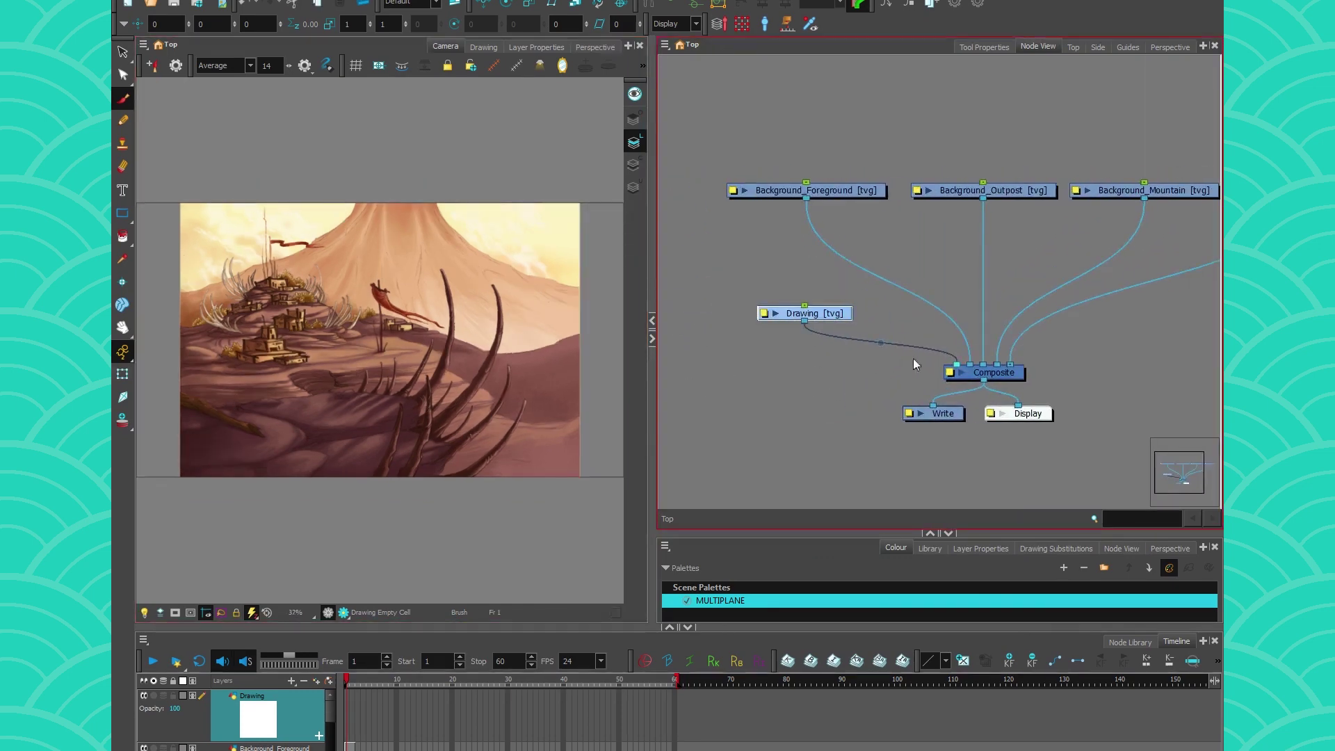
- Detach the four background nodes from the Composite by cutting and pasting them, placing them in a row above the Drawing node
scroll(915, 365, "down", 1)
scroll(949, 367, "up", 2)
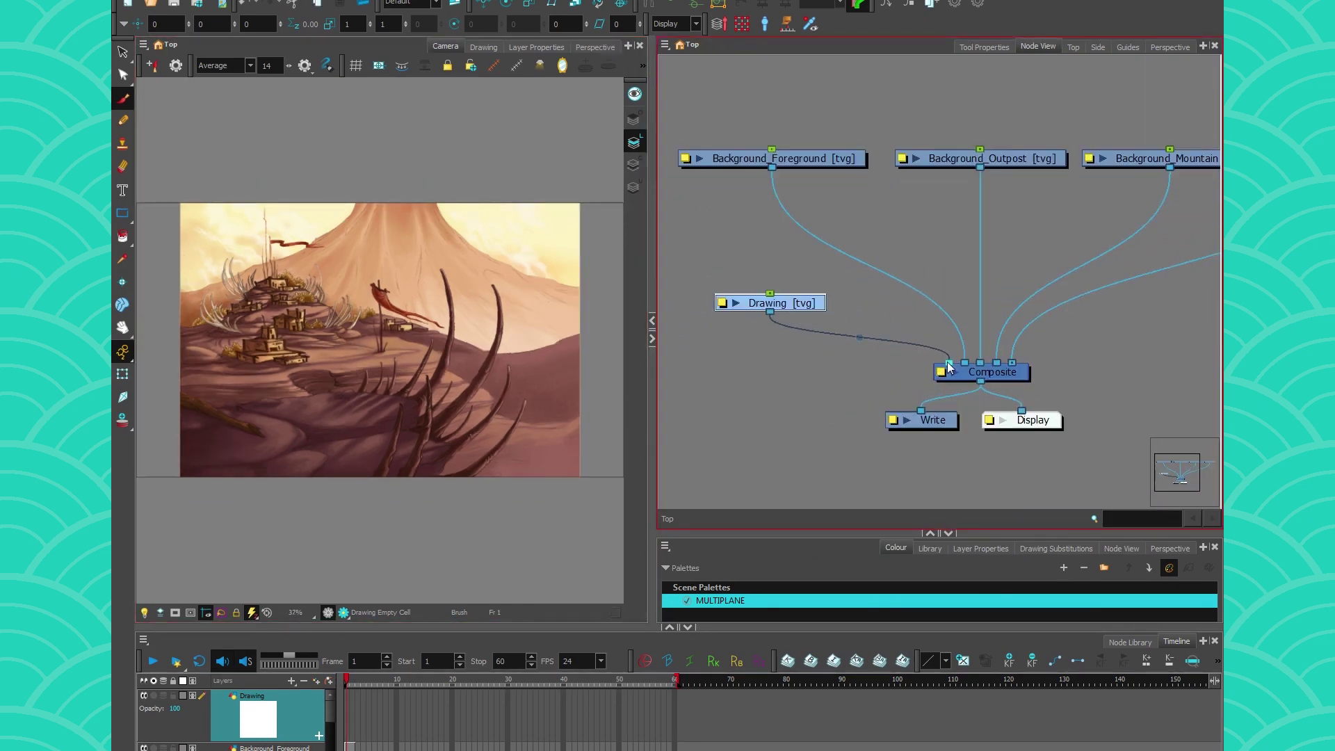
left_click(949, 365)
scroll(948, 337, "down", 3)
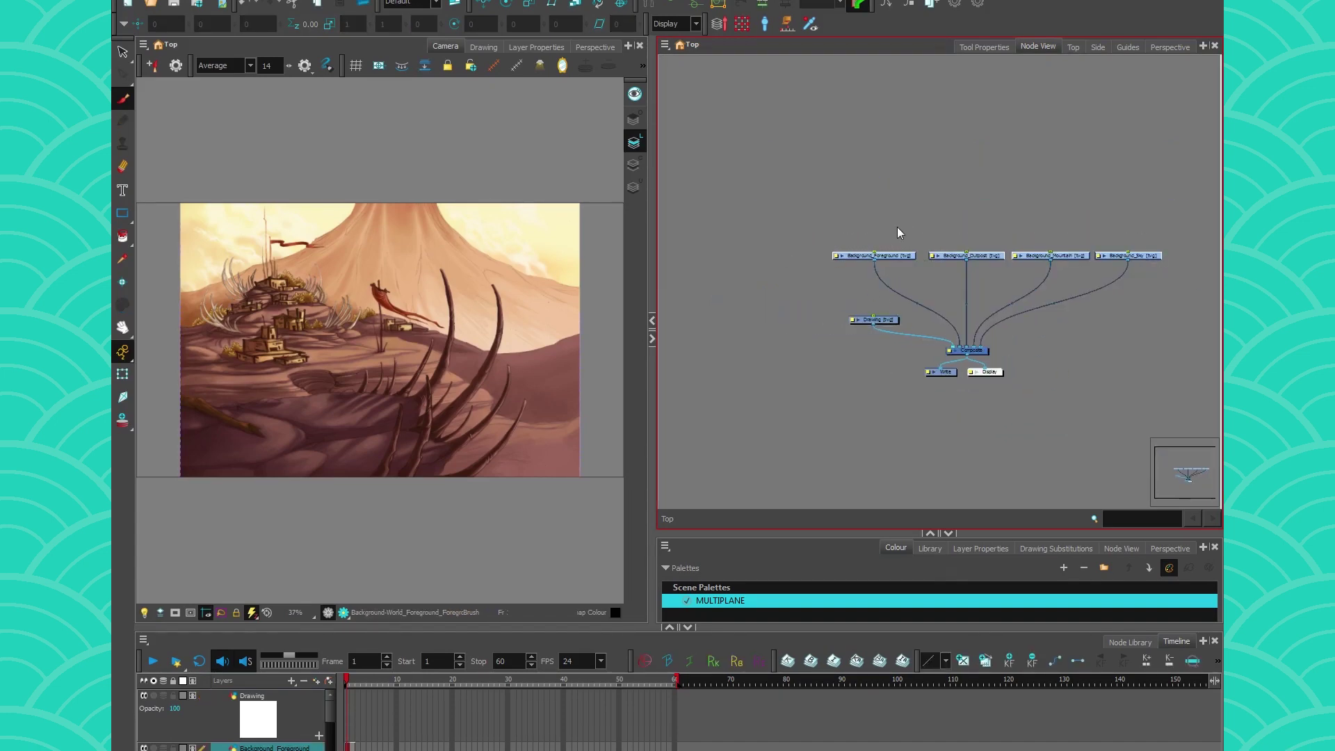
key("ctrl+x")
key("ctrl+v")
left_click_drag(961, 233, 884, 252)
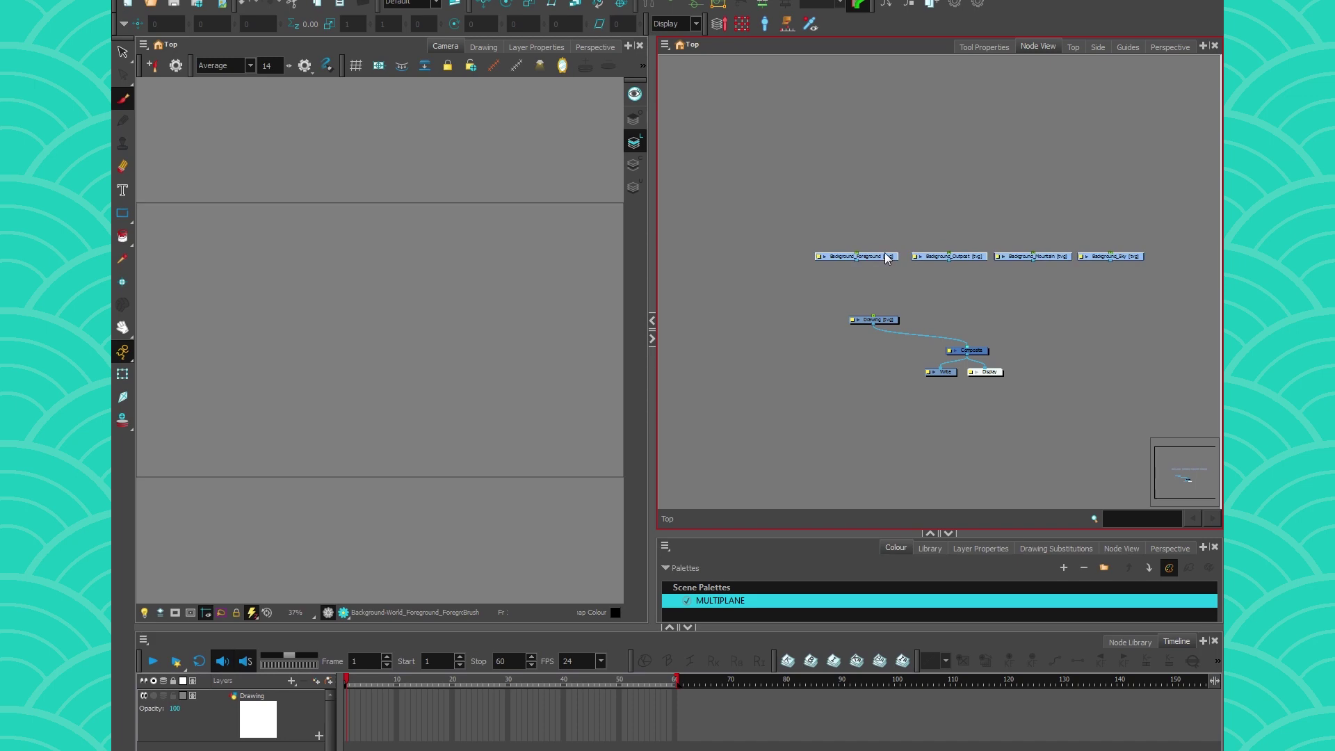
- Join the four background nodes into a new composite and connect it to the main Composite
key("ctrl+h")
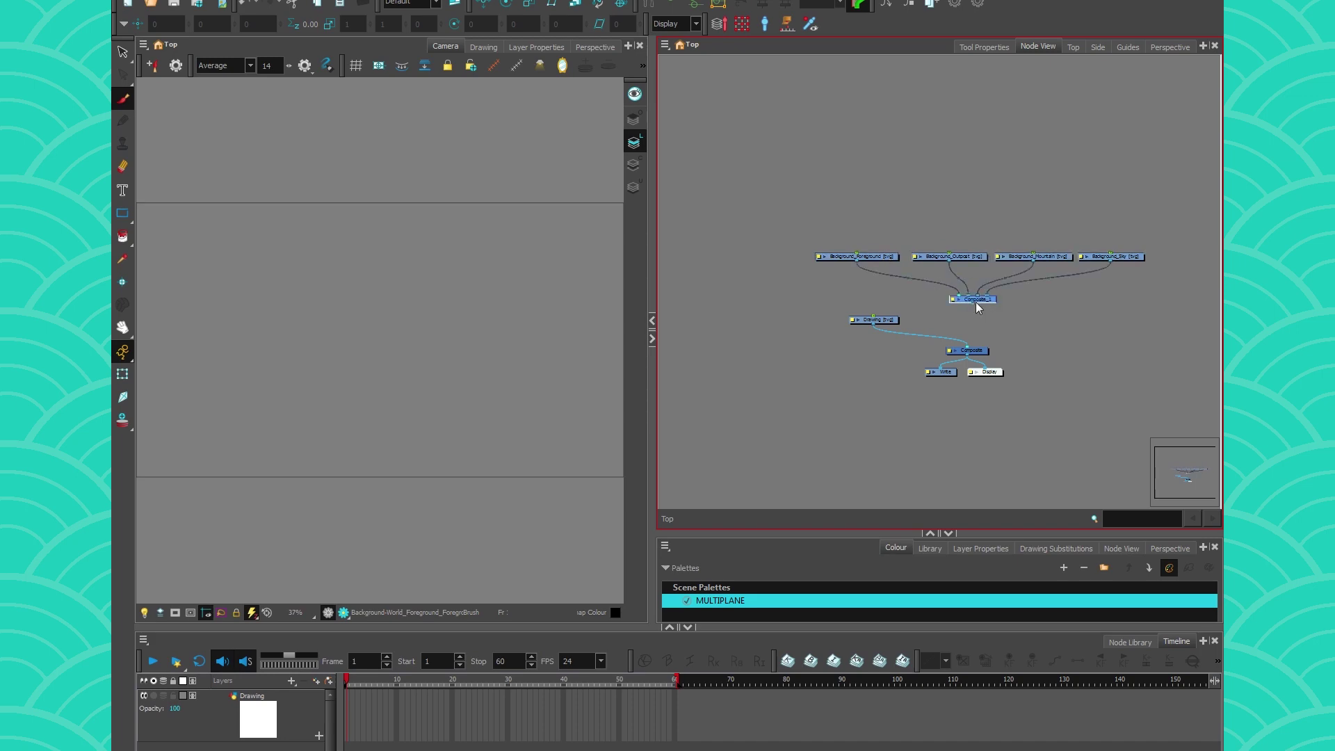
left_click_drag(977, 303, 953, 340)
scroll(973, 313, "up", 3)
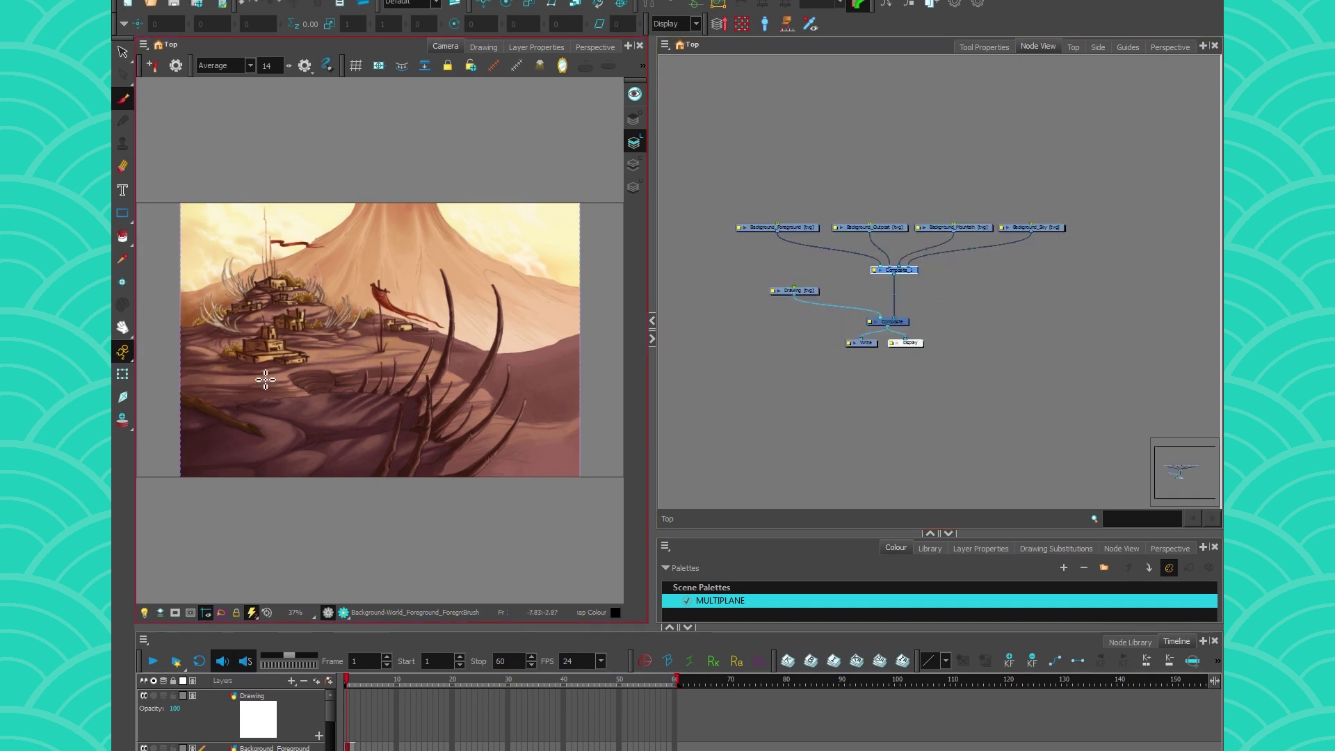
- Handwrite "4:3" with the Brush above the camera frame on the Drawing layer
scroll(262, 400, "down", 2)
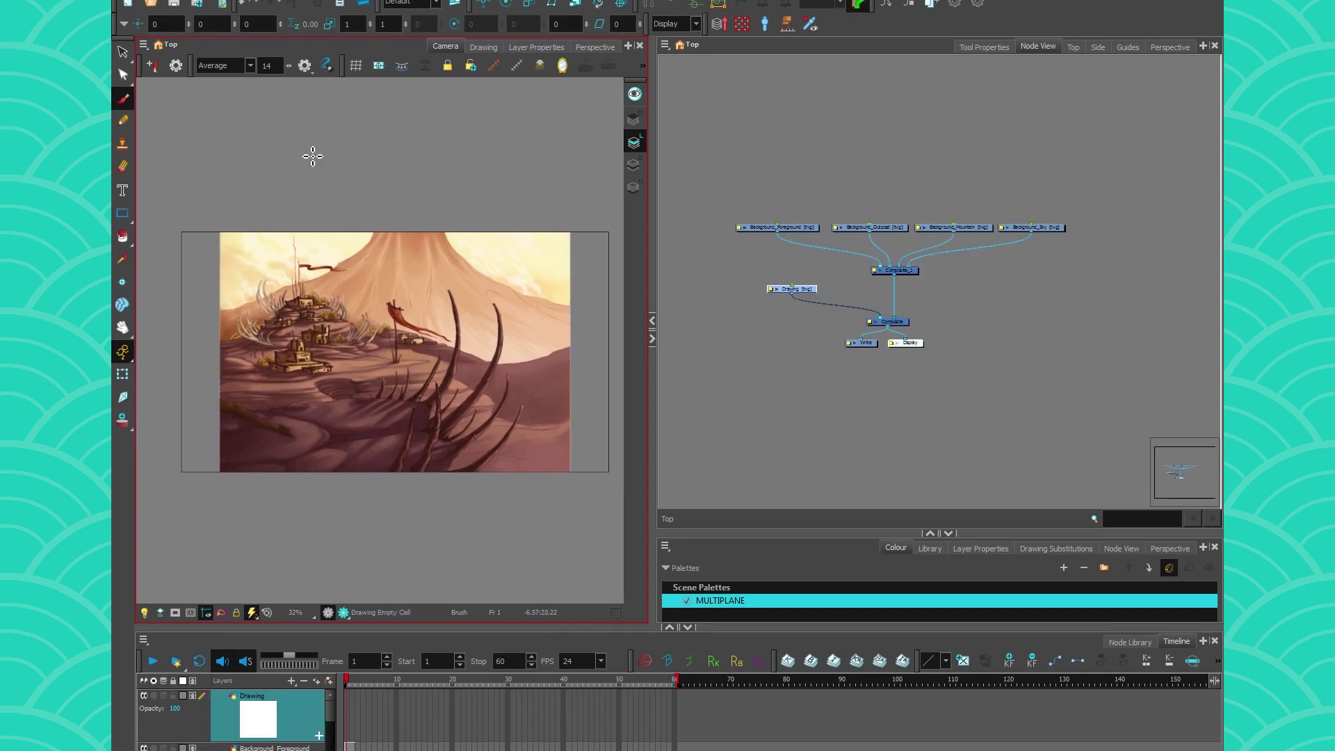
mouse_move(307, 101)
left_mouse_down()
mouse_move(283, 148)
mouse_move(312, 172)
left_mouse_up()
left_click_drag(348, 126, 347, 133)
left_click(347, 158)
mouse_move(366, 112)
left_mouse_down()
mouse_move(400, 128)
mouse_move(379, 174)
left_mouse_up()
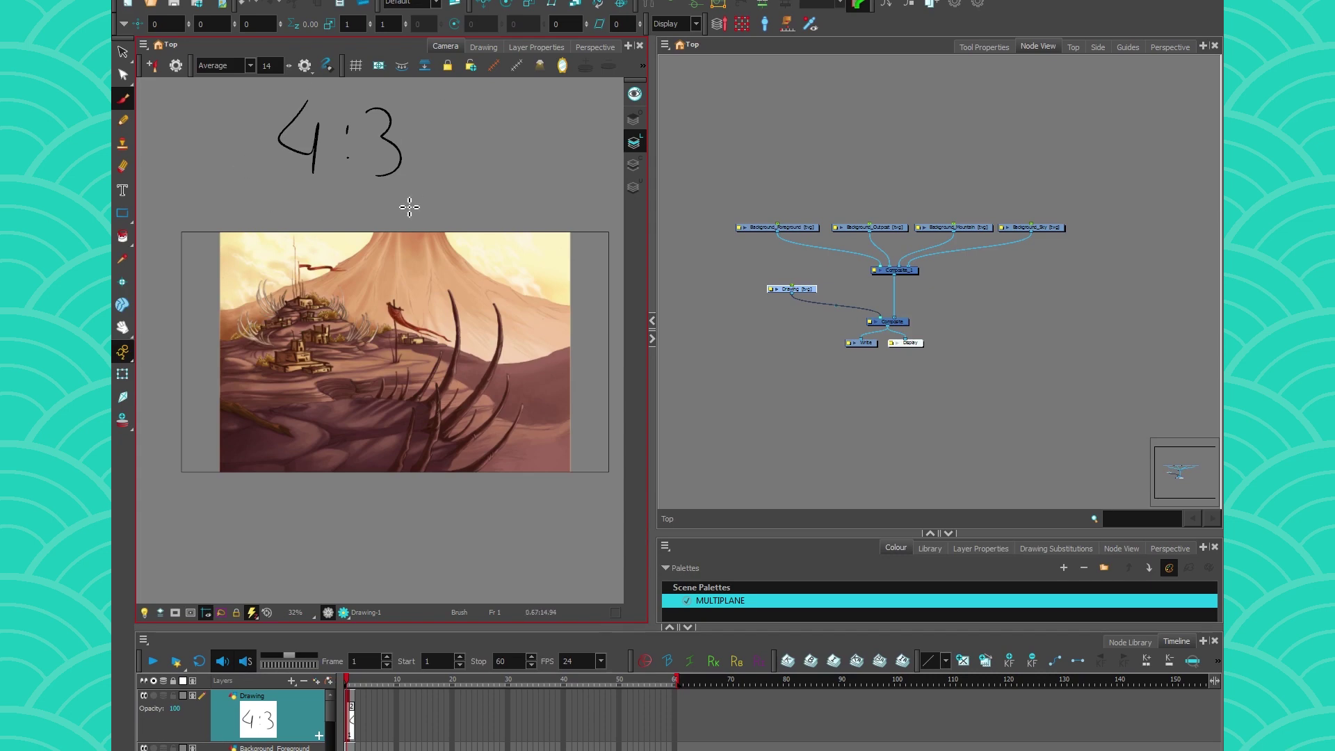
- Undo all the brush strokes of the handwritten ratio
key("ctrl+z")
key("ctrl+z")
key("ctrl+z")
key("ctrl+z")
key("ctrl+z")
key("ctrl+z")
key("ctrl+z")
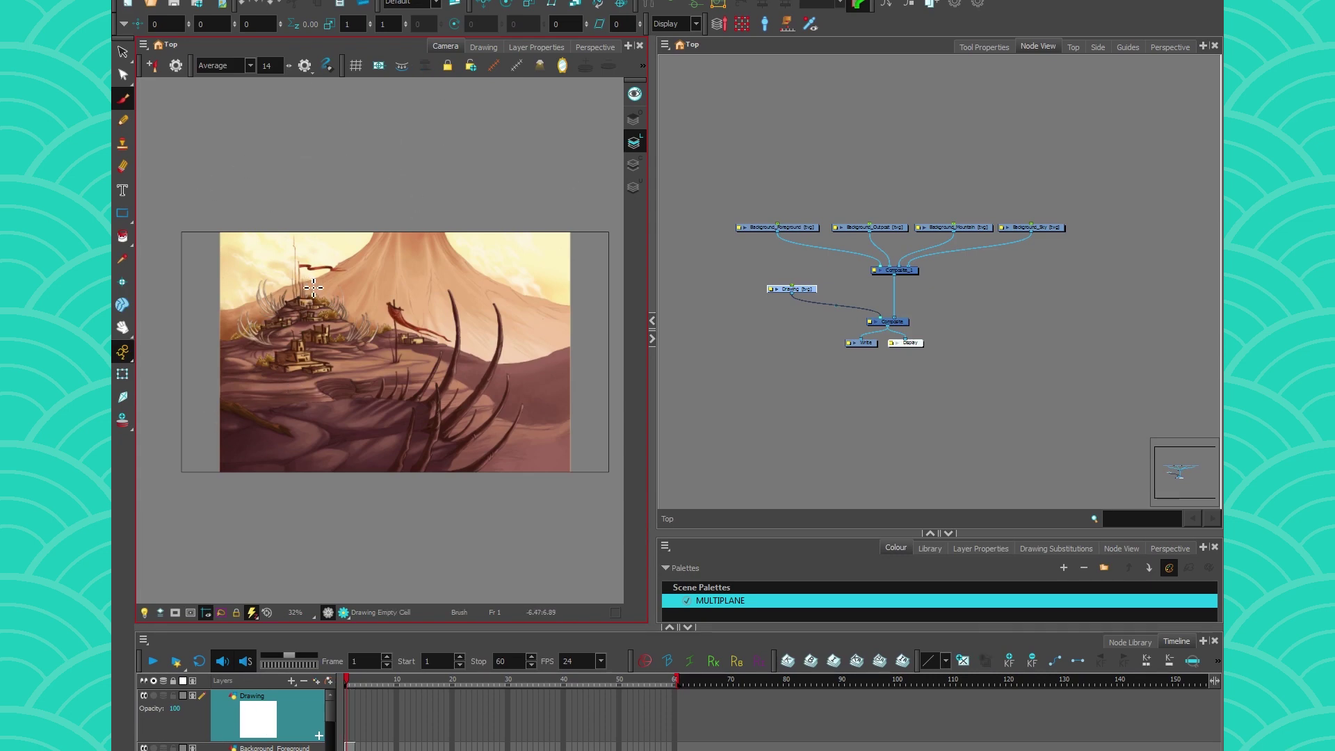
- Scale all four background layers up together with the Transform tool until they extend past the camera frame on every side
left_click(807, 232)
left_click_drag(1056, 207, 815, 250)
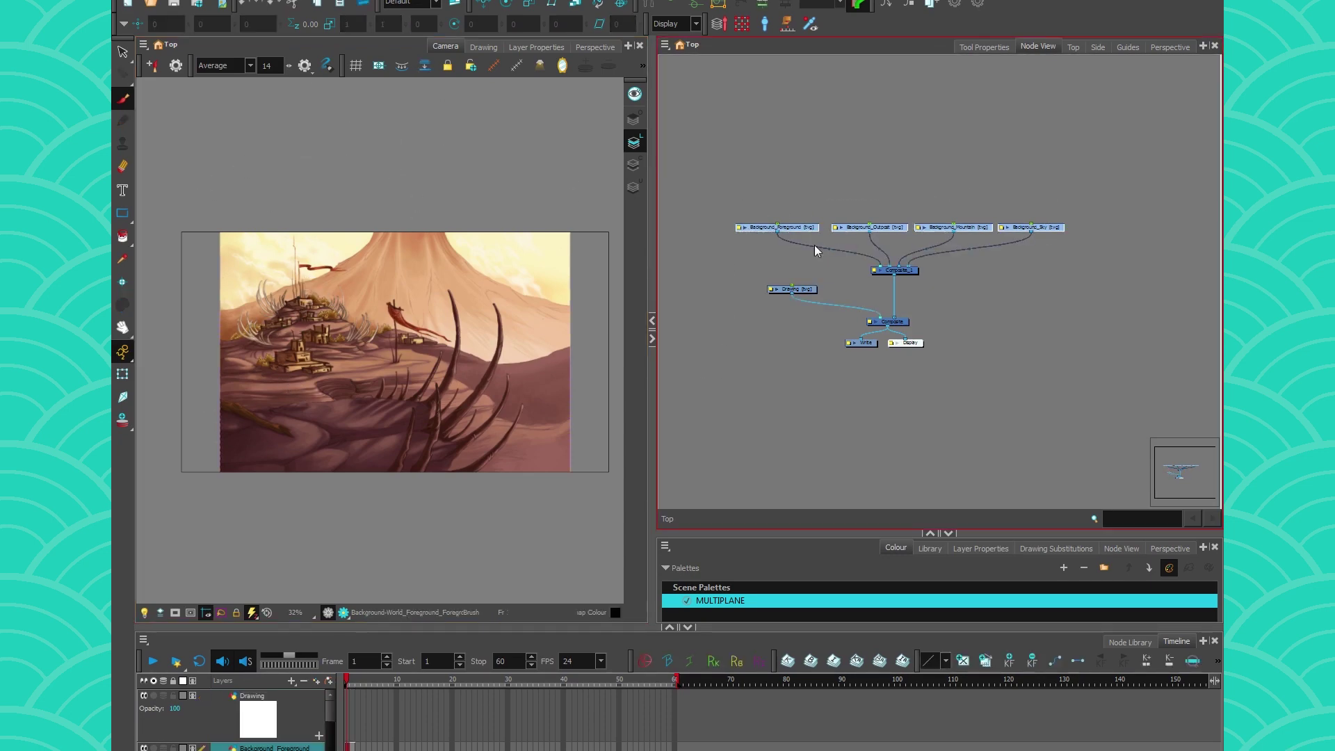
left_click(123, 374)
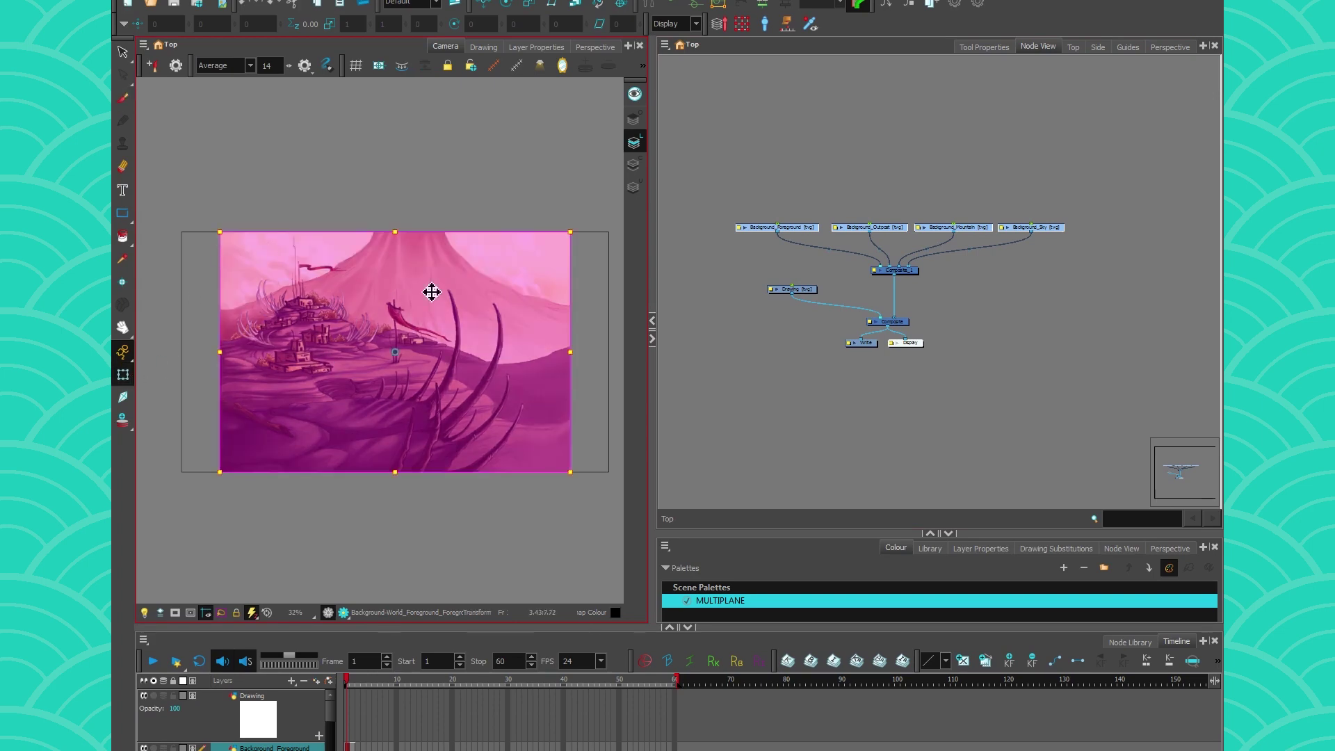
left_click_drag(219, 232, 176, 210)
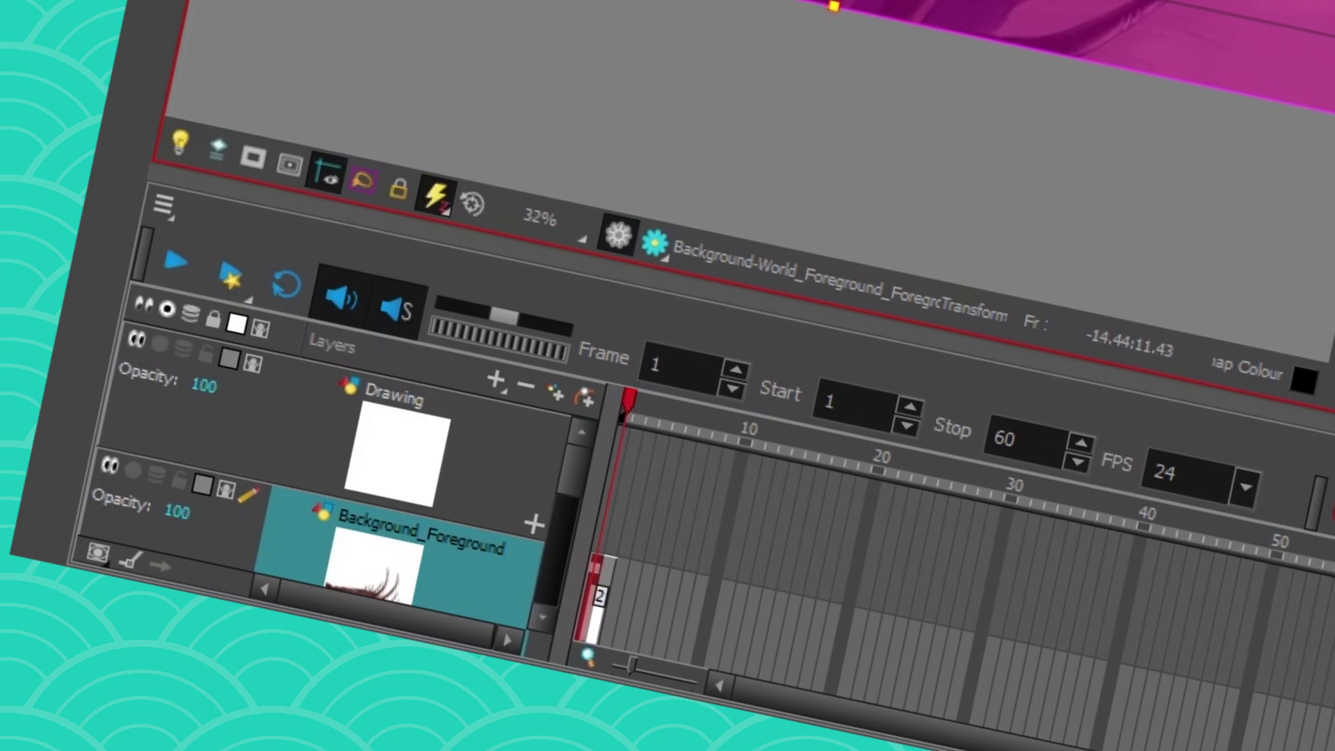
left_click(567, 573)
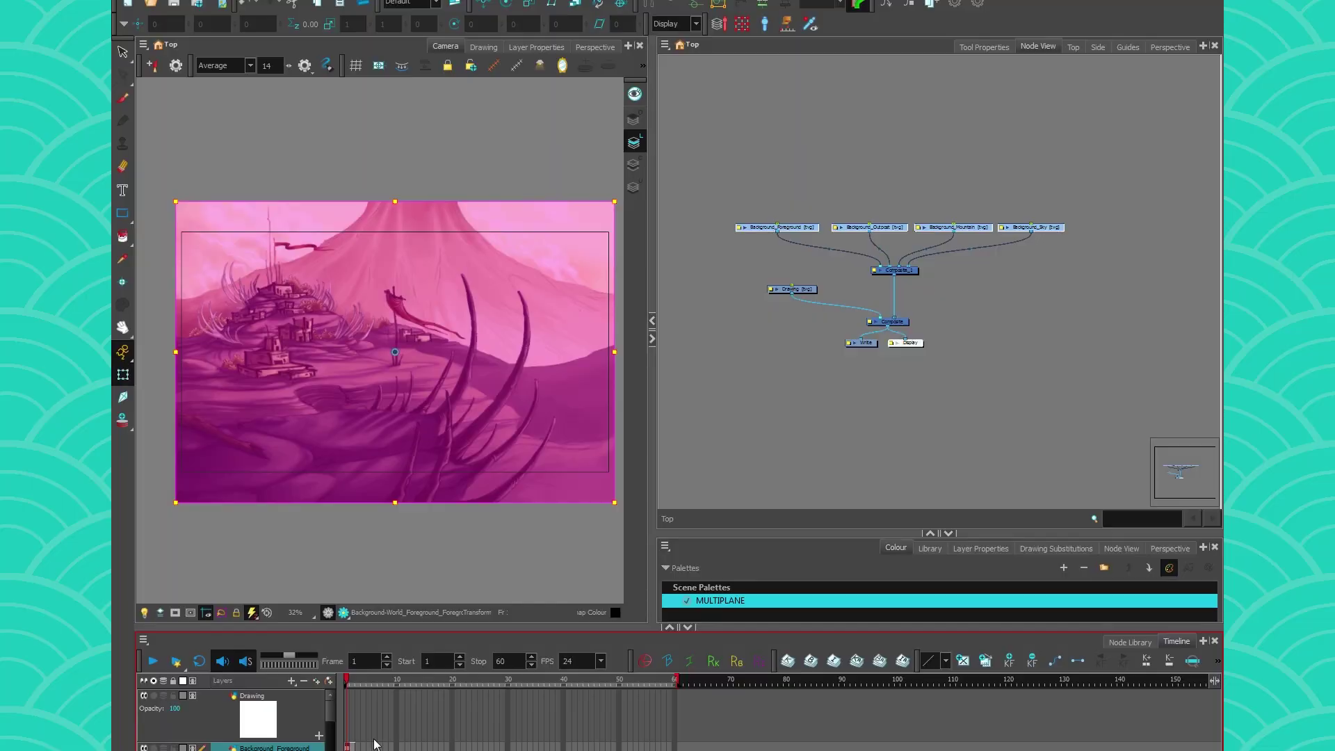
left_click(232, 253)
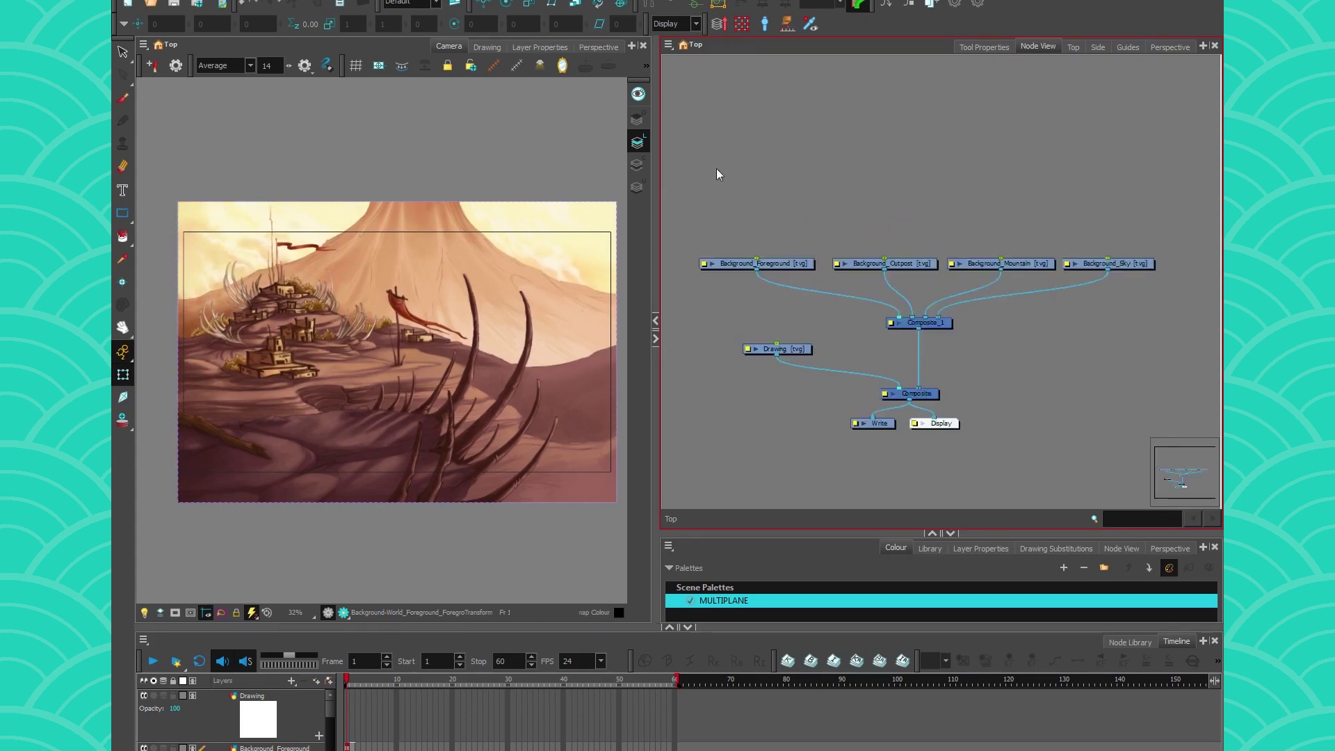
- Try a peg on each background layer with a shared parent peg above them, and delete these pegs
left_click_drag(1160, 218, 704, 286)
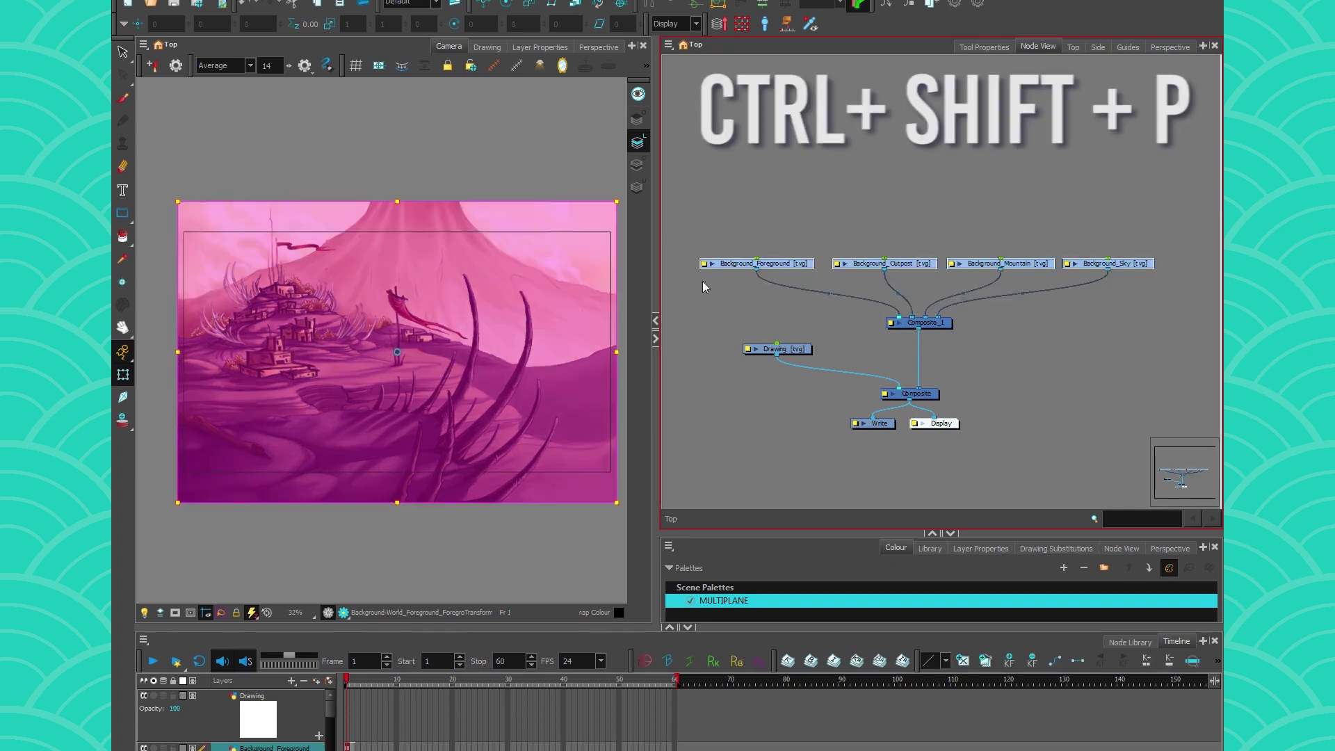
key("ctrl+shift+p")
left_click_drag(771, 235, 779, 235)
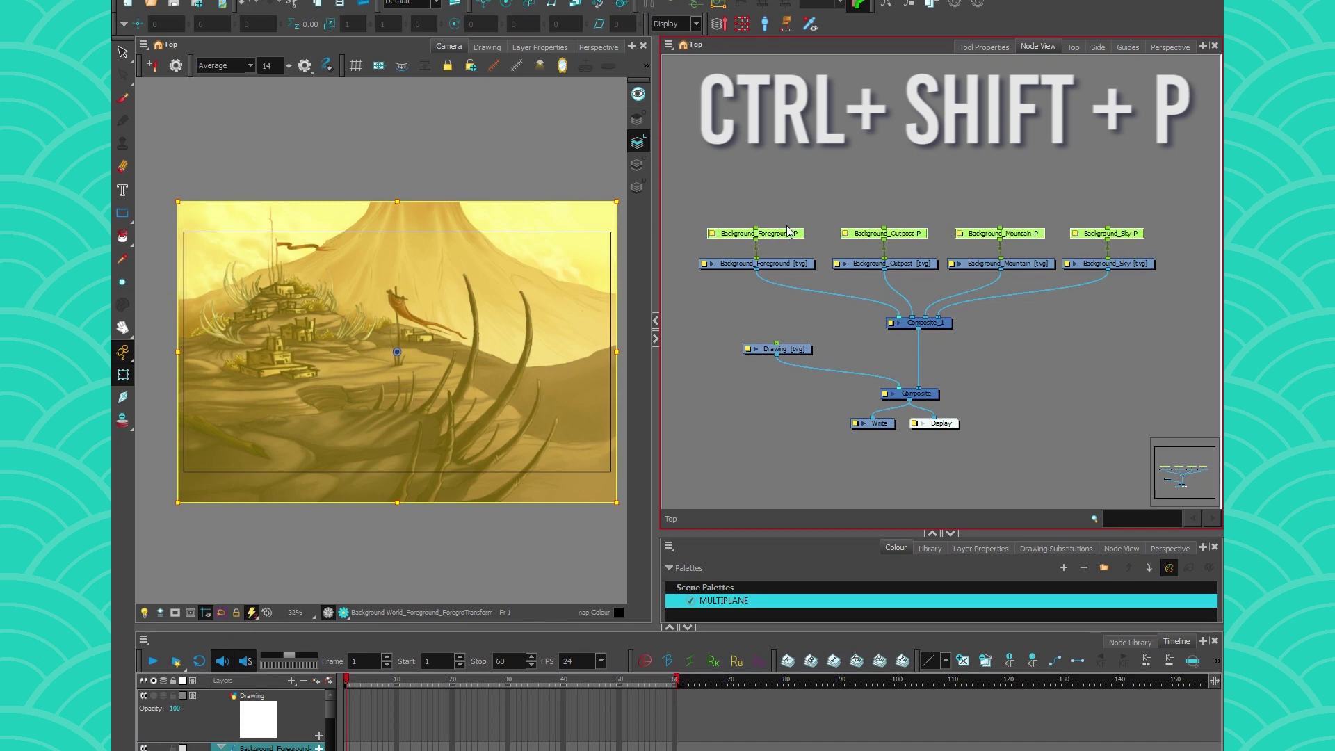
key("ctrl+p")
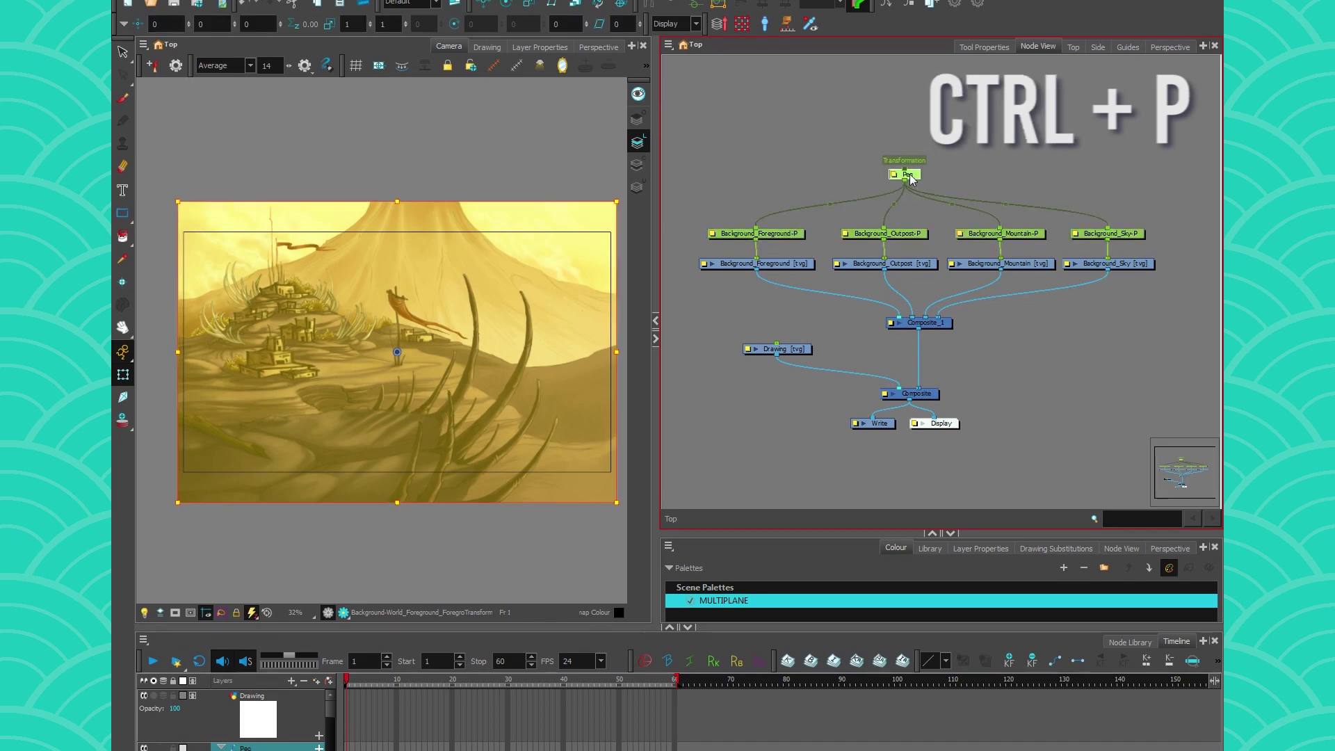
left_click_drag(1144, 153, 675, 252)
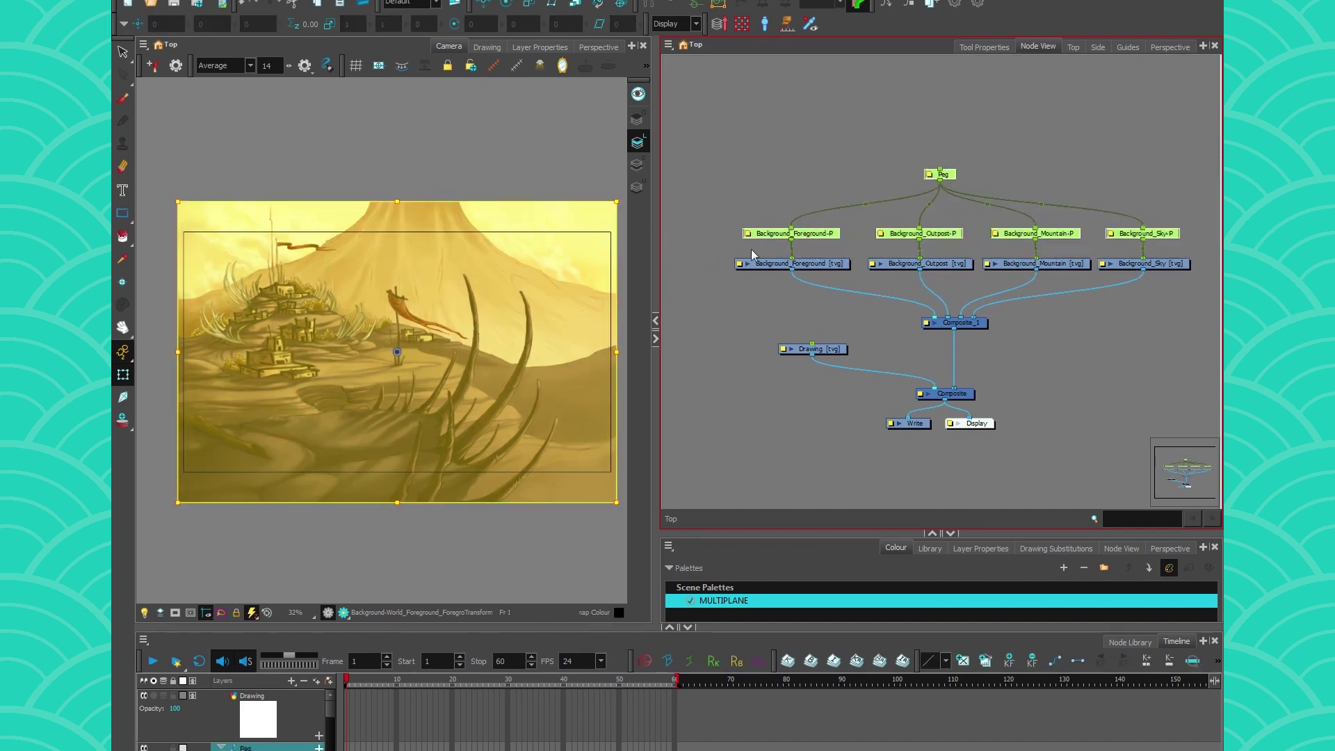
key("Delete")
- Add an individual peg to each of the four background layers and parent those pegs to one shared peg
left_click_drag(1176, 235, 766, 262)
key("ctrl+shift+p")
key("ctrl+p")
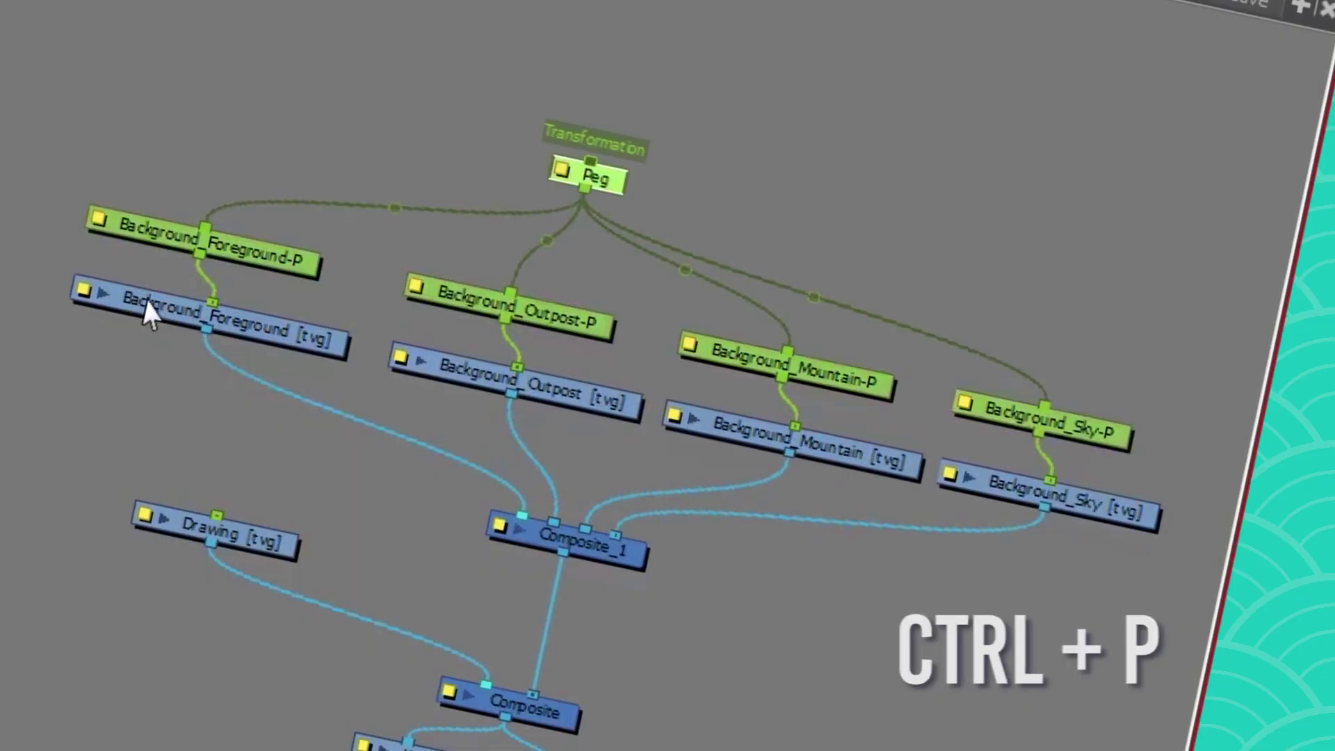
left_click_drag(1178, 180, 817, 232)
left_click(800, 156)
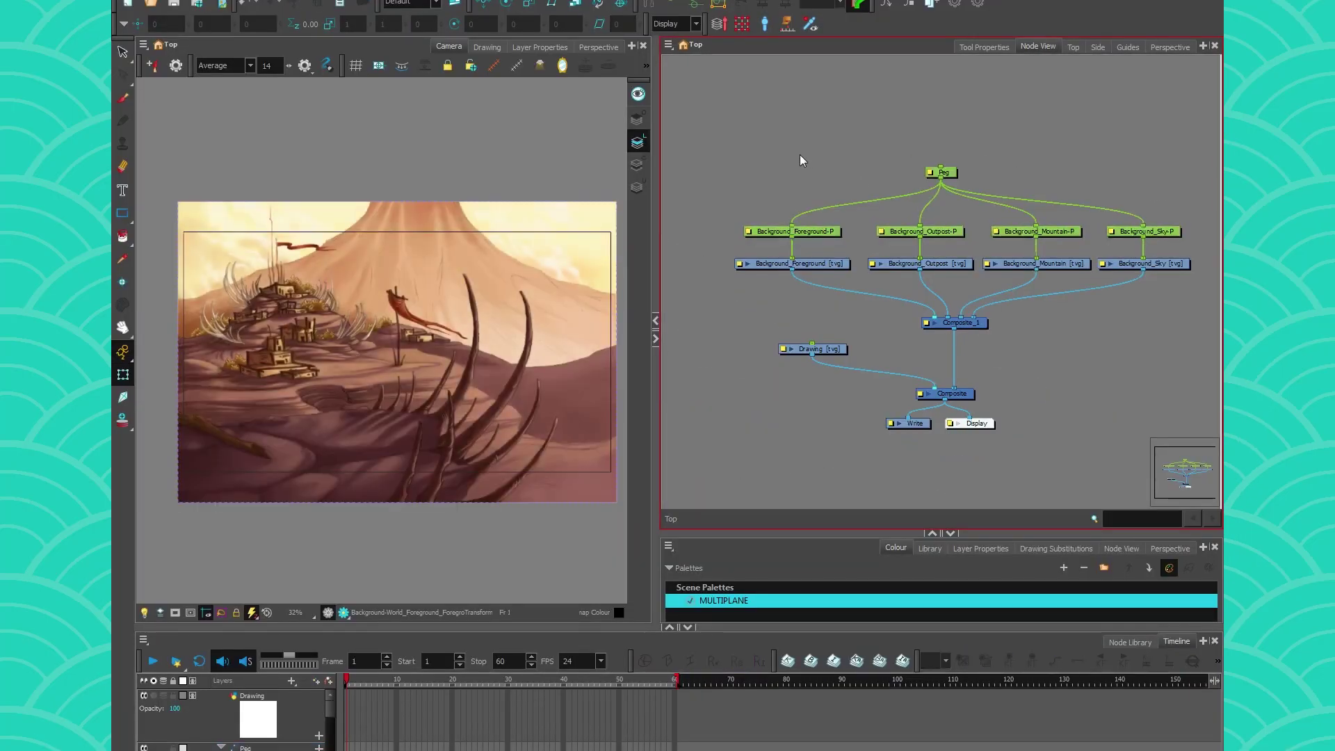
- Select the Foreground, Outpost and Sky pegs in turn to check which artwork each one controls
left_click(813, 235)
left_click(957, 232)
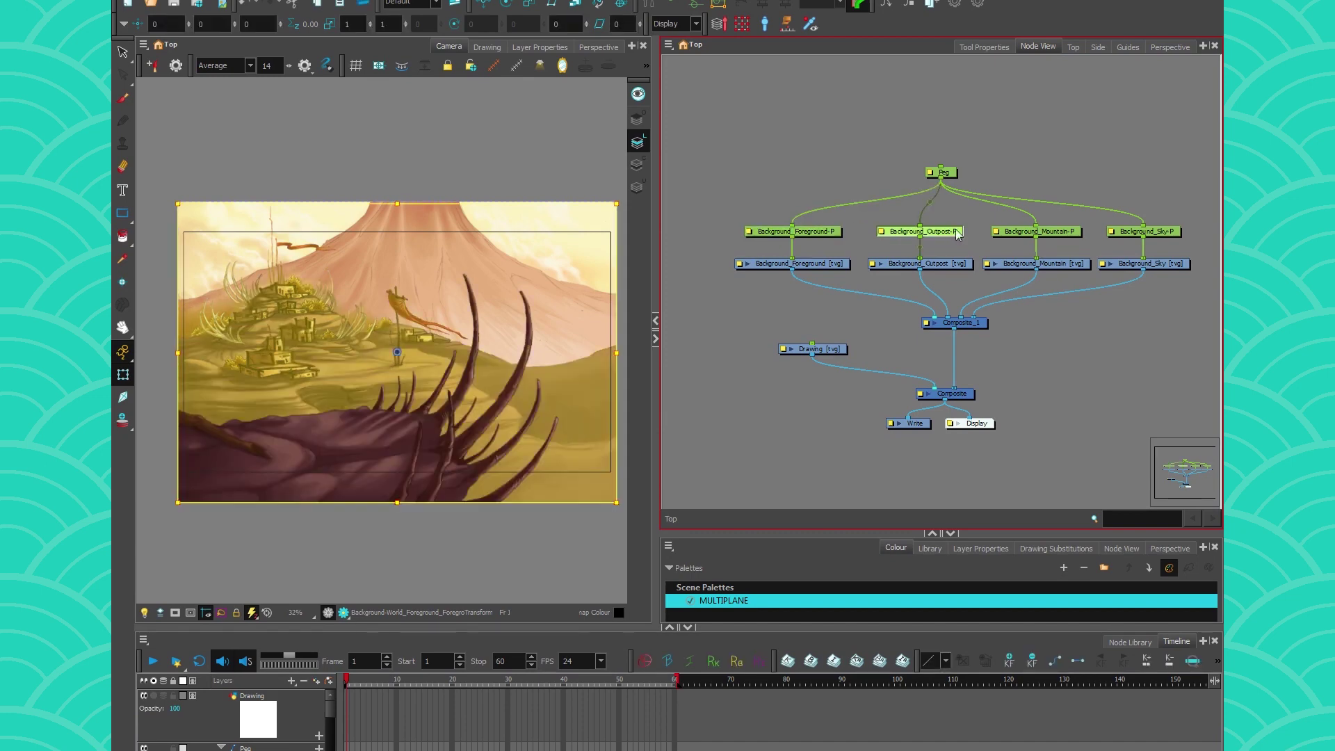
left_click(1154, 234)
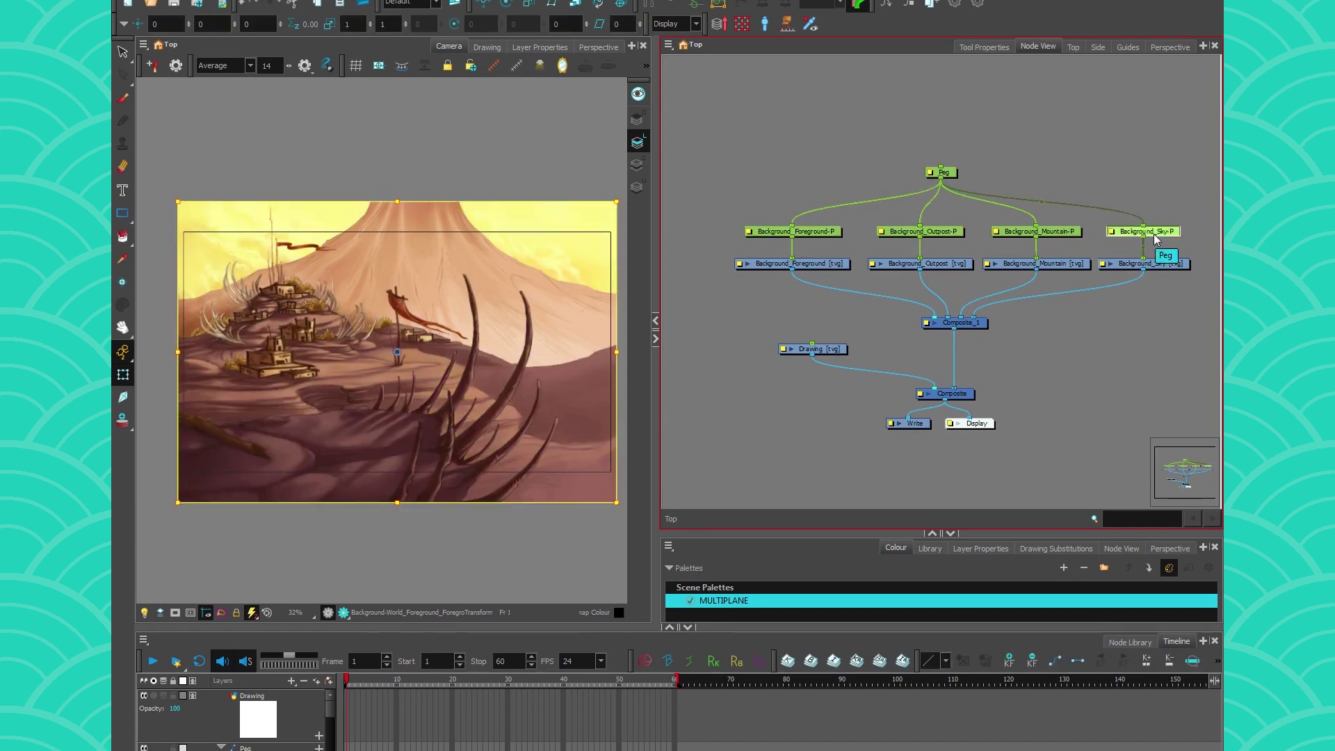
- Look at the background layers in the Perspective view, and return to the Camera view
left_click(729, 301)
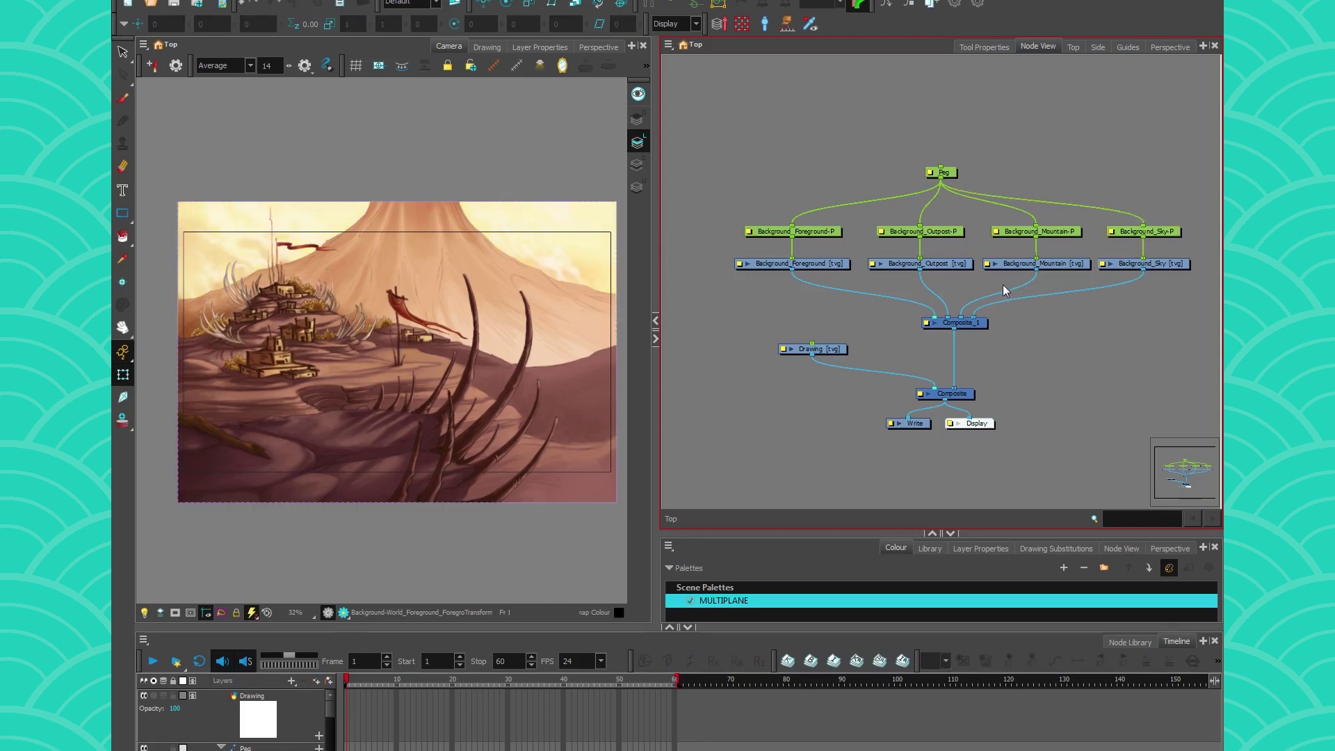
left_click(590, 48)
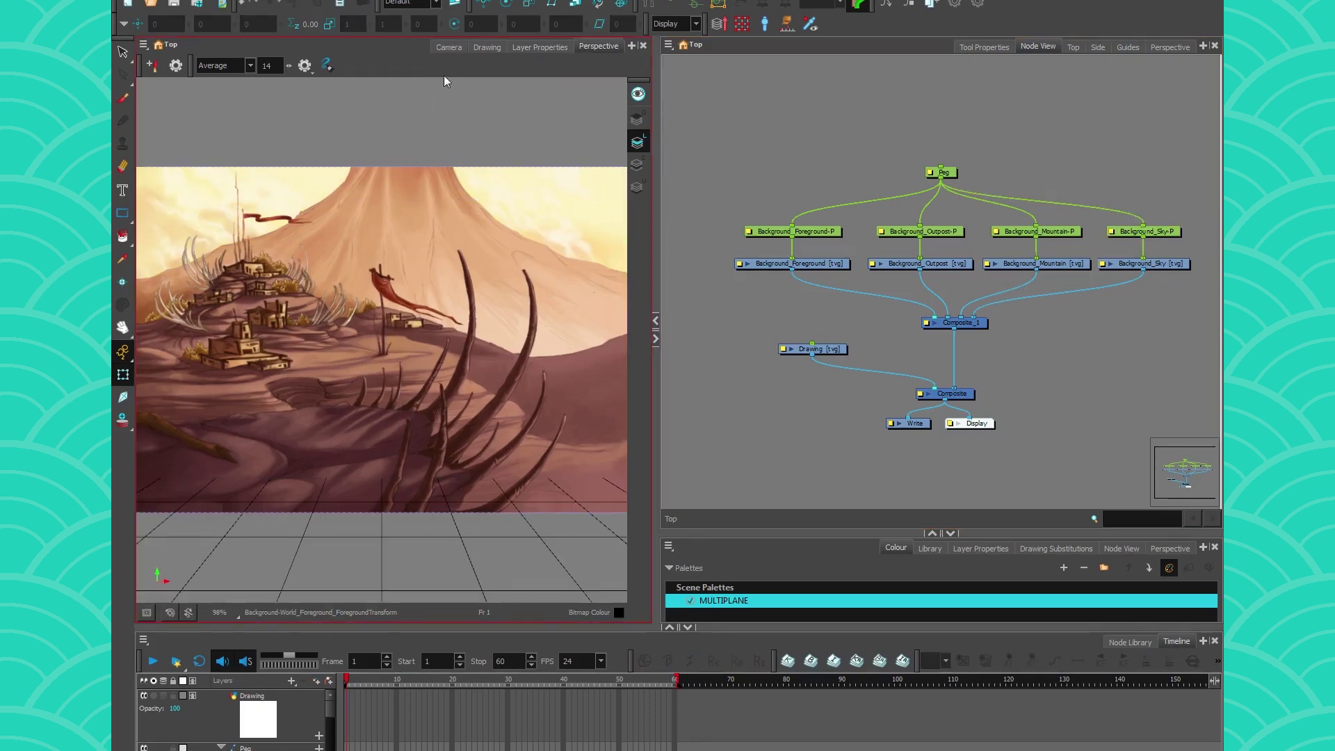
left_click(448, 47)
left_click(819, 98)
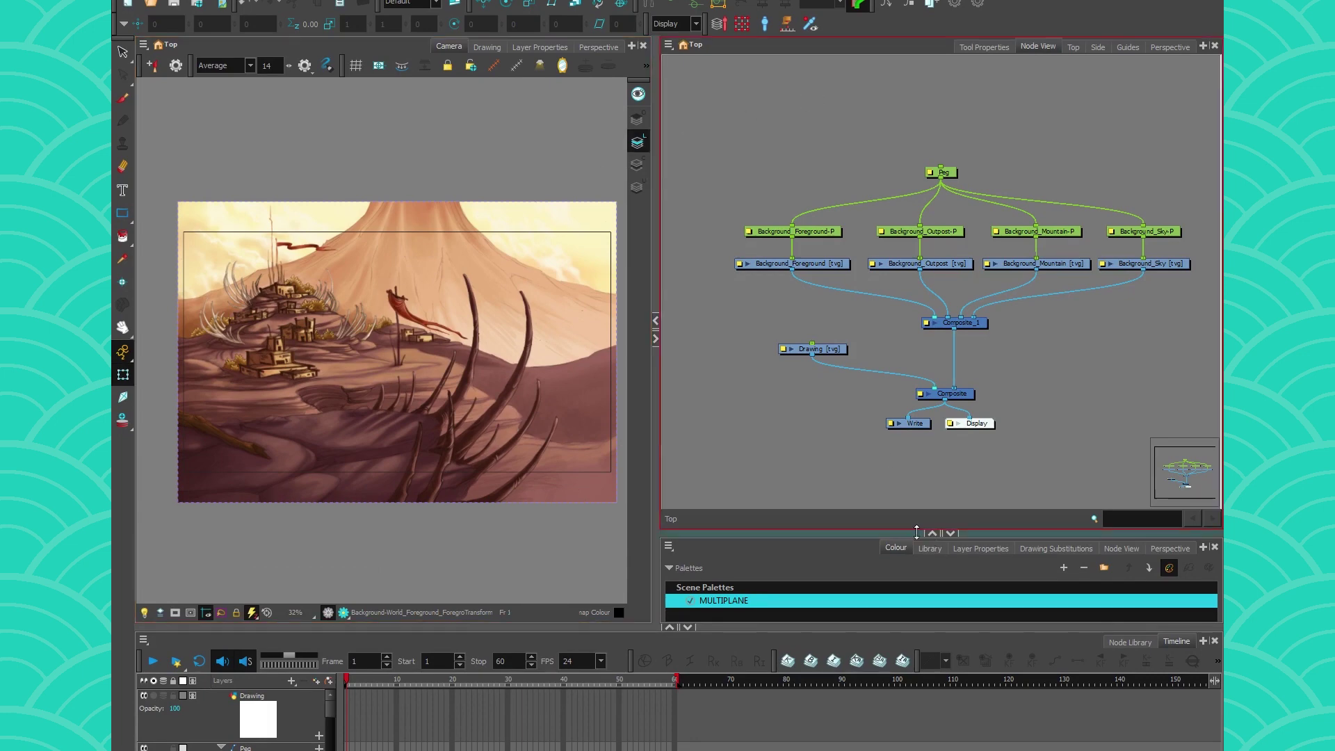
- Enlarge the view area holding the colour palettes, add Top and Side views to it, and display the Top view
left_click_drag(916, 532, 917, 315)
left_click(1204, 329)
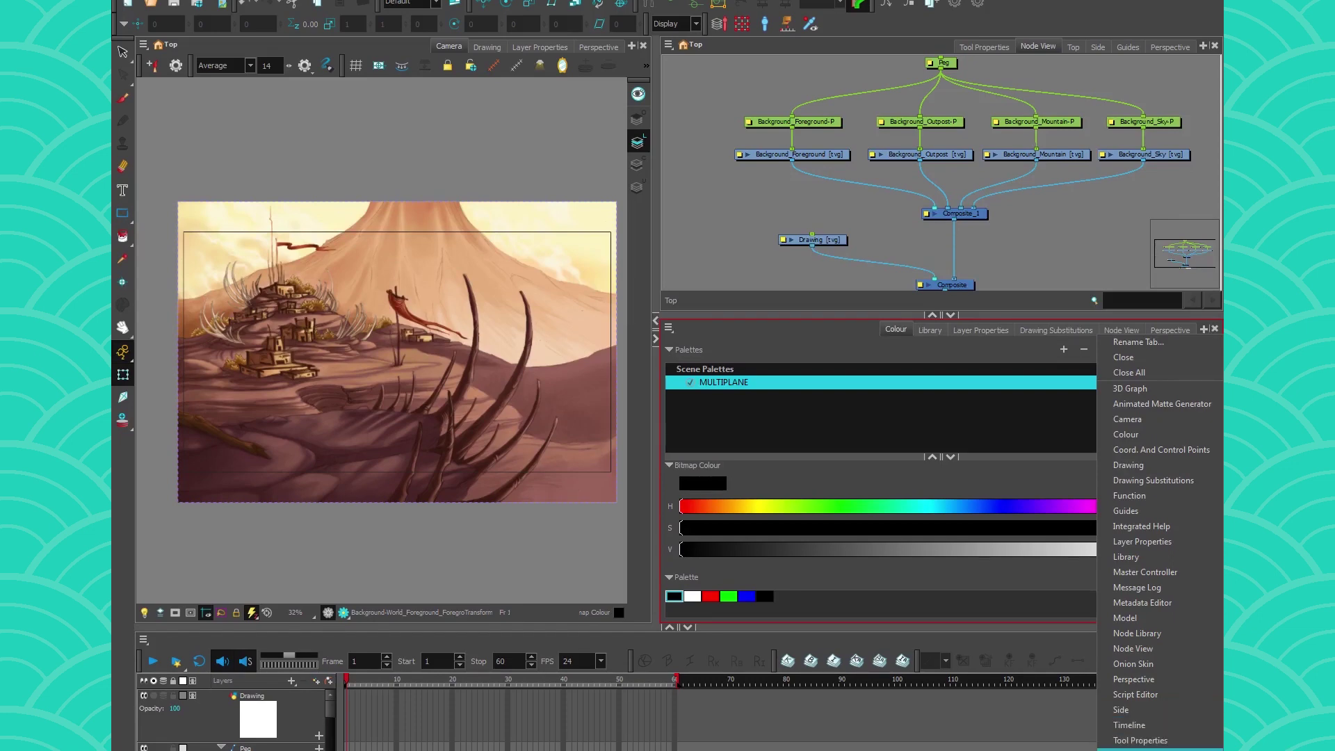
left_click(1141, 749)
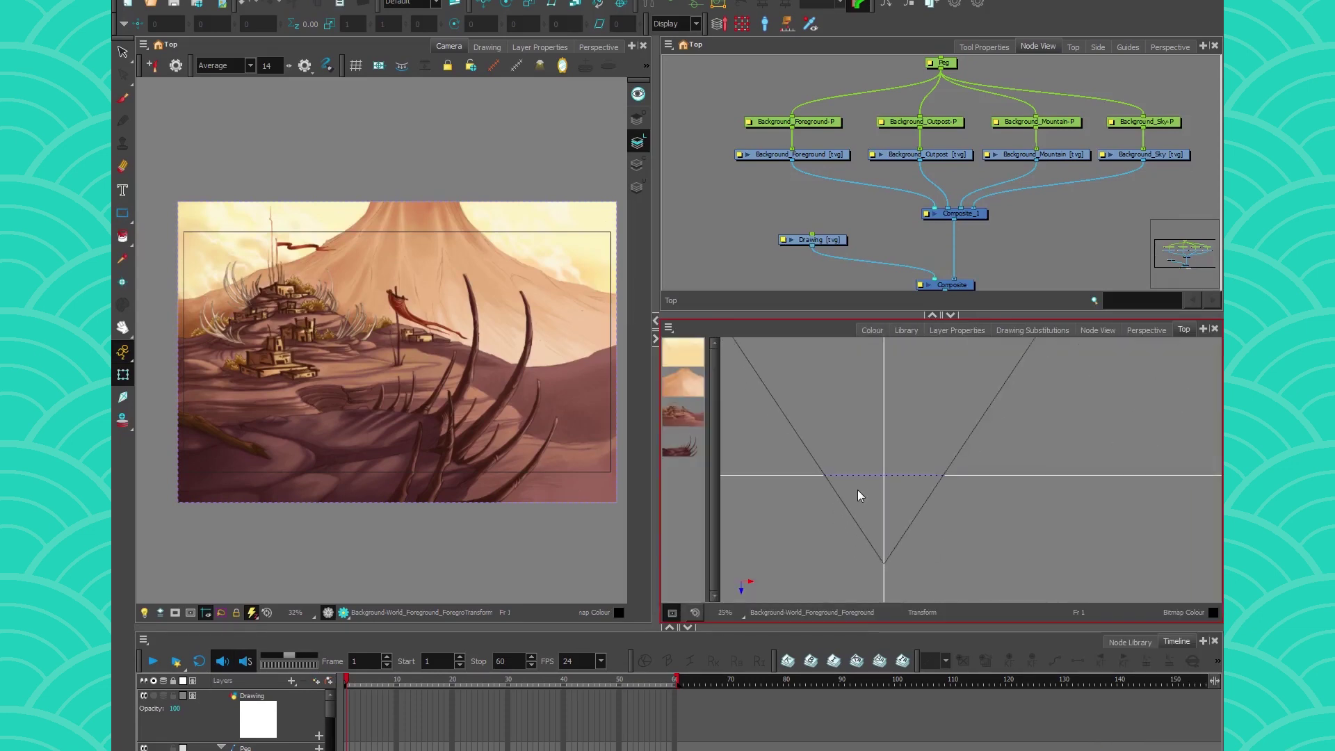
left_click_drag(788, 518, 857, 530)
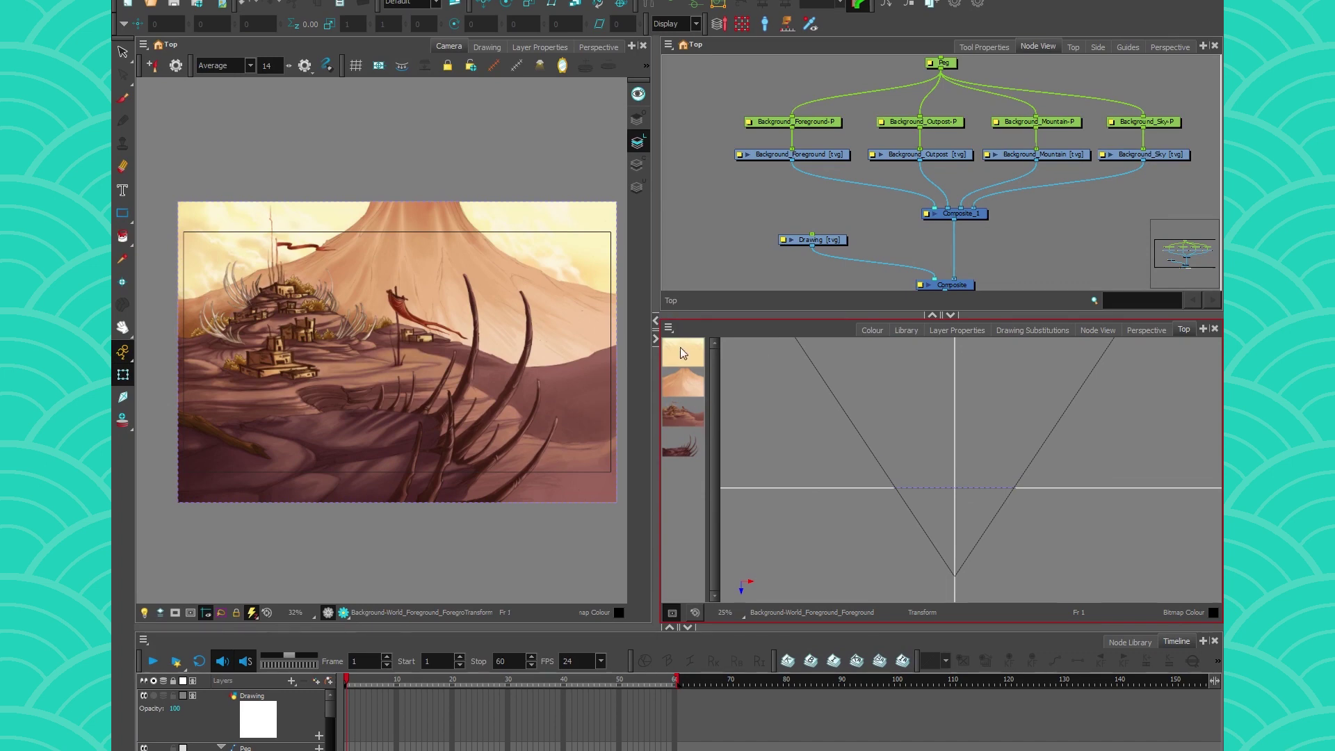
left_click(1203, 329)
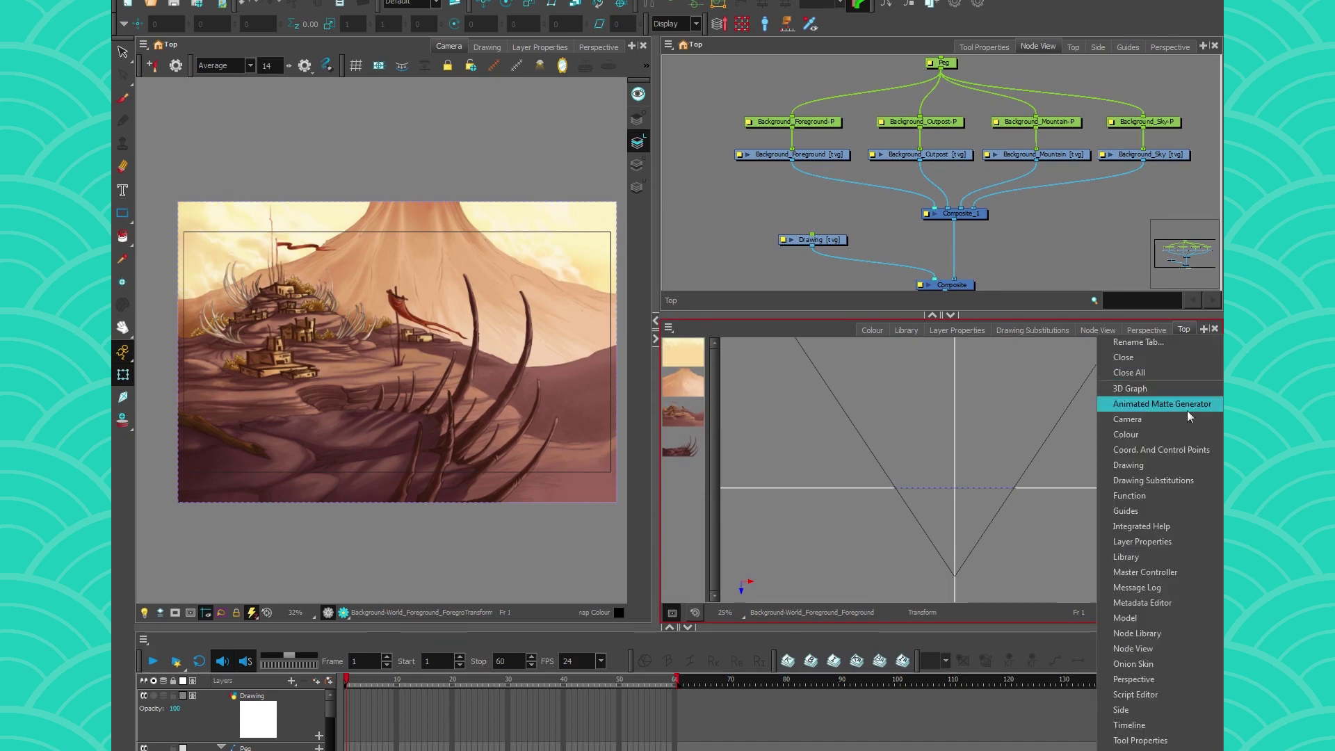
left_click(1121, 697)
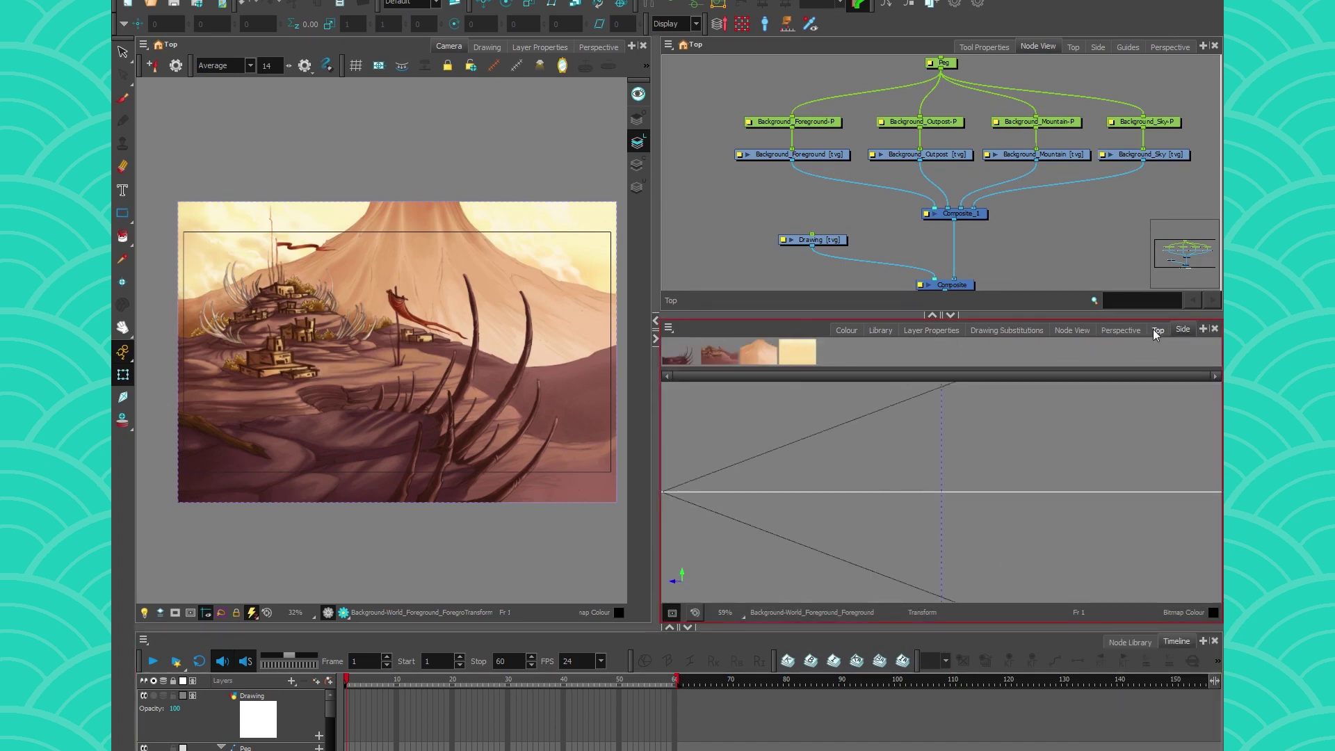
left_click(1157, 330)
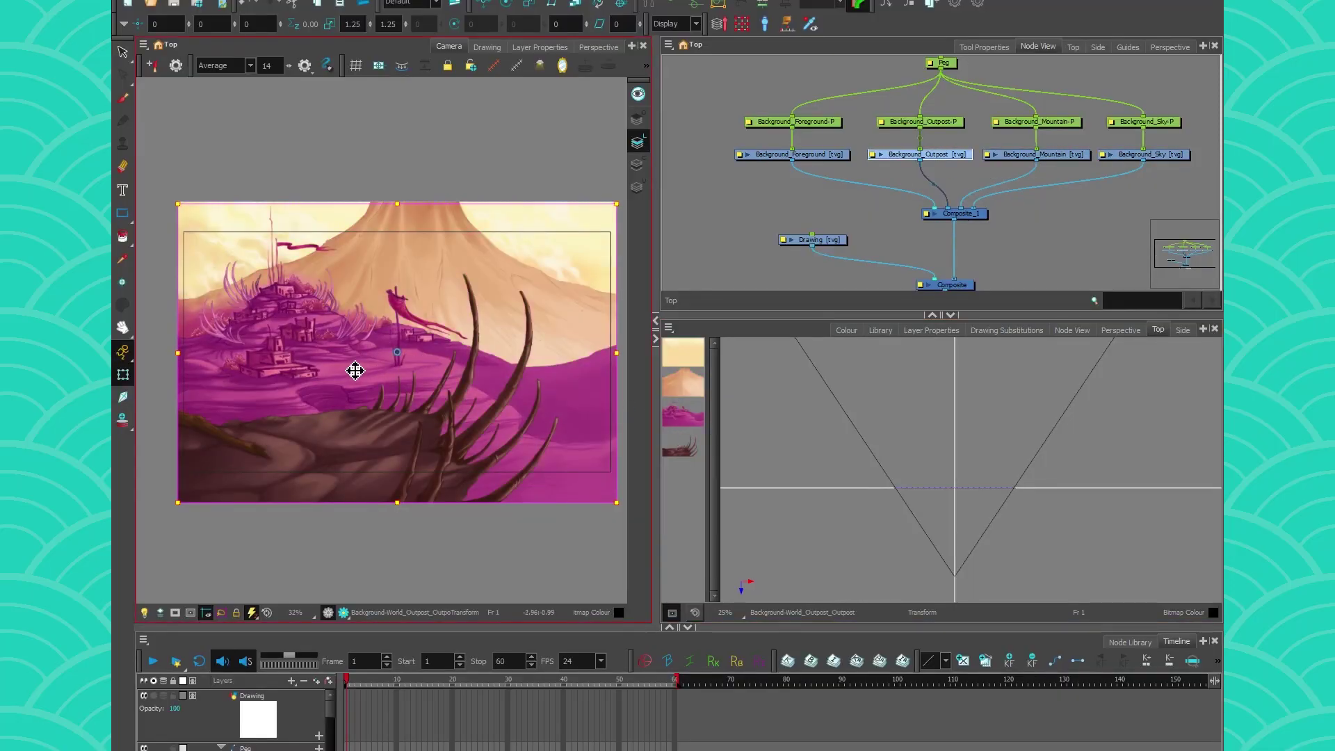
- Check which artwork the Outpost peg controls, and give the Node View more height
left_click(936, 120)
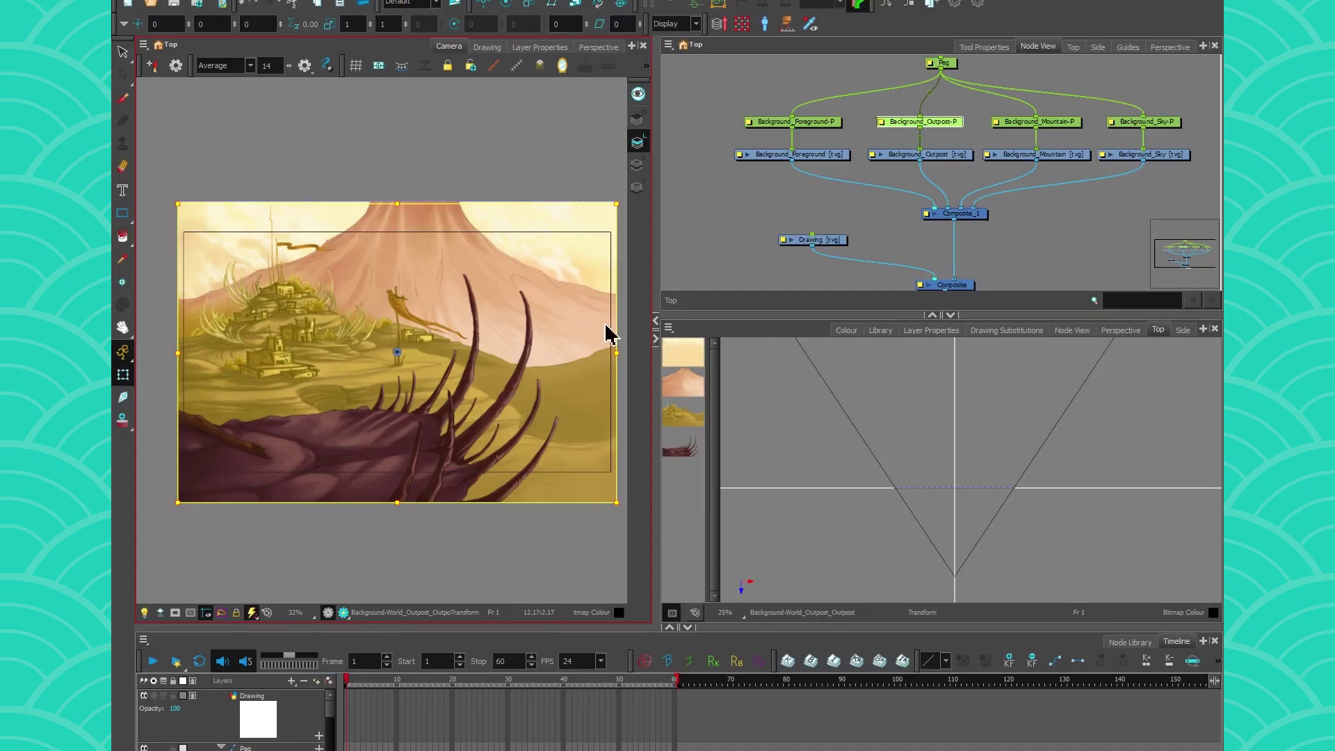
left_click_drag(680, 315, 680, 351)
left_click(733, 221)
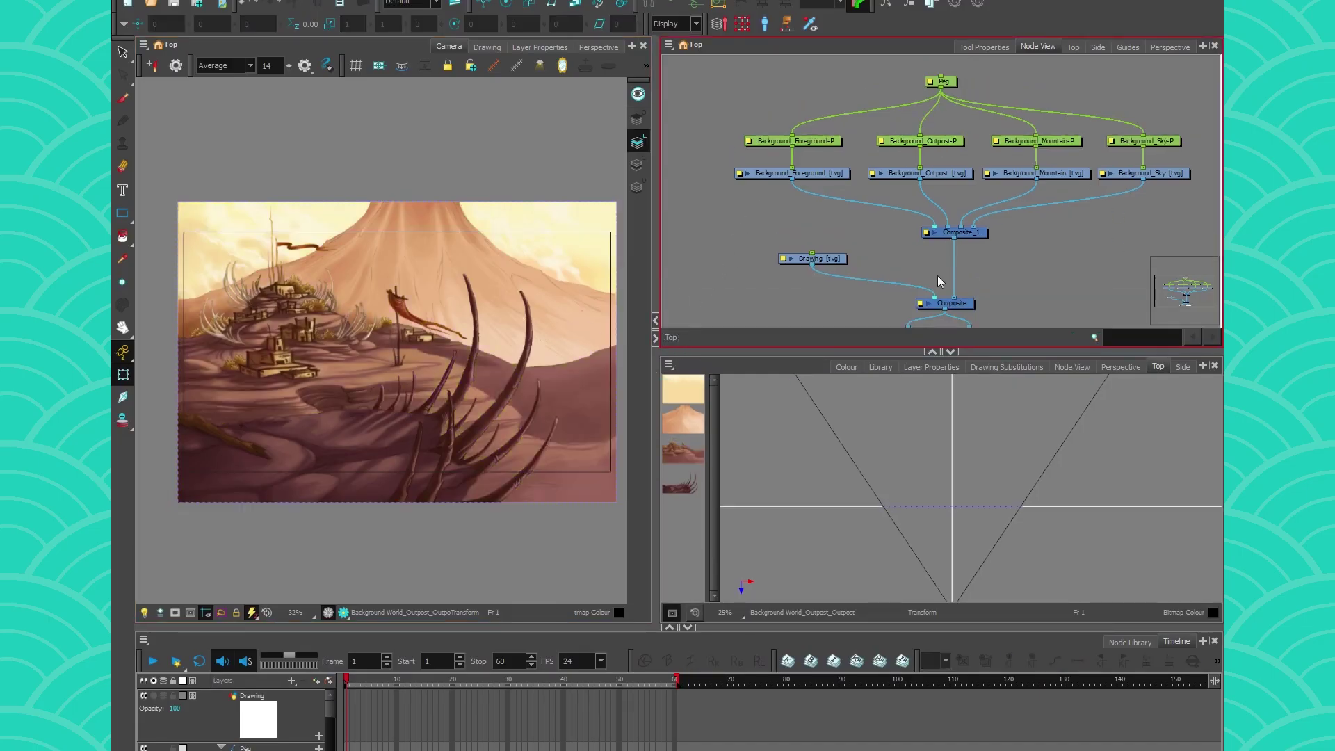
- Show the Node View toolbar and open Set Properties on Many Layers for the four background drawing layers
left_click(740, 174)
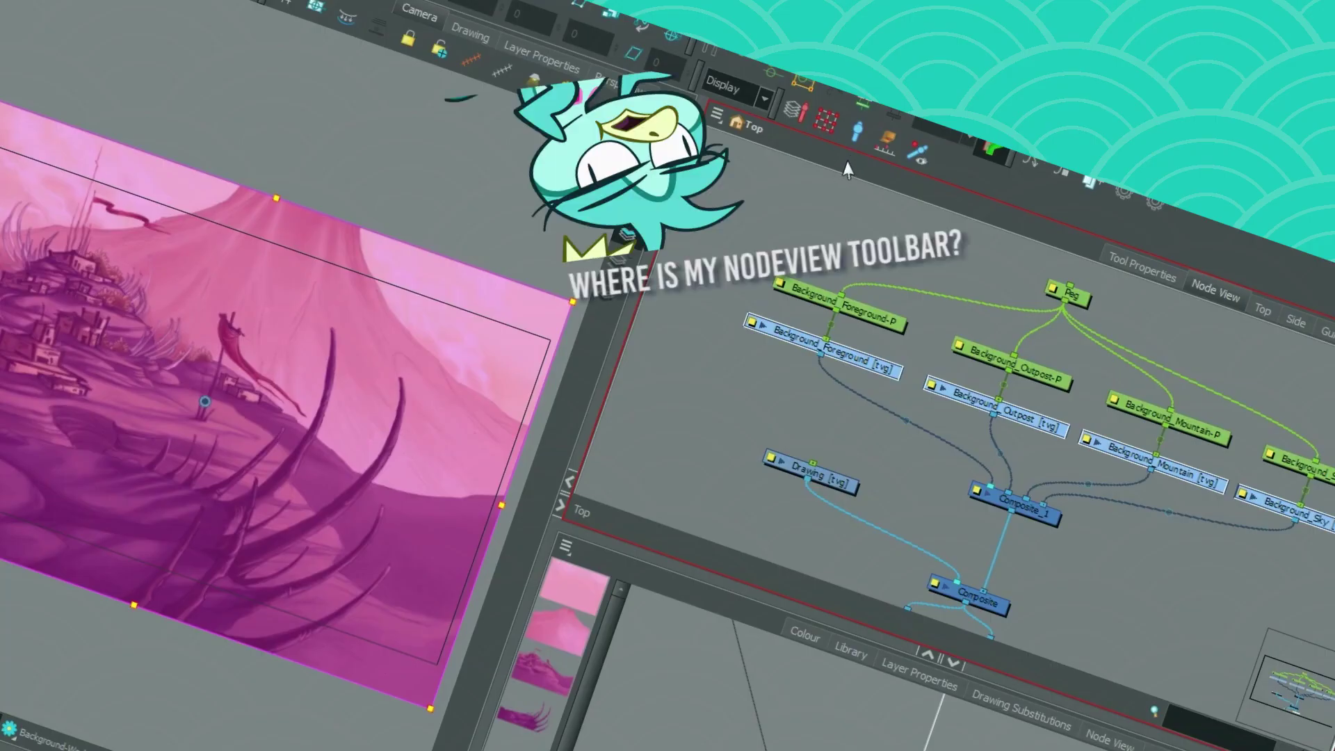
right_click(847, 169)
left_click(902, 208)
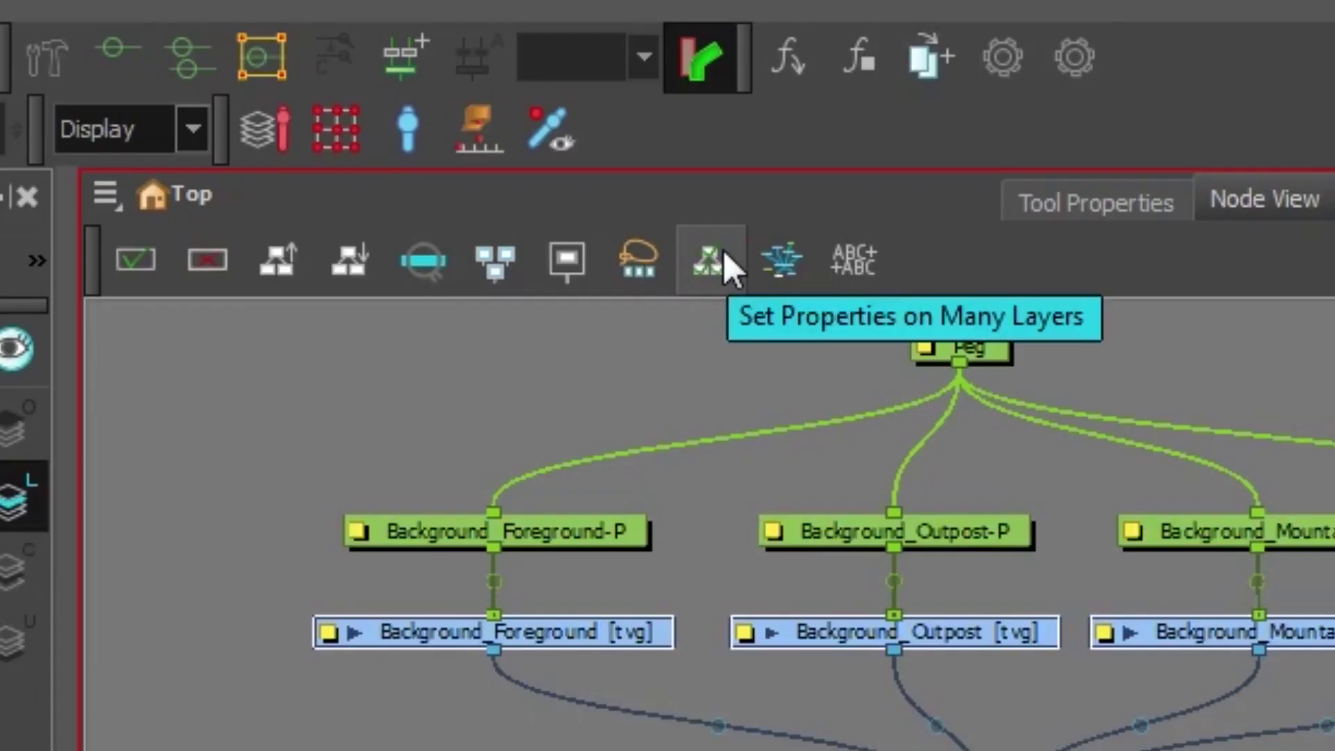
left_click(724, 252)
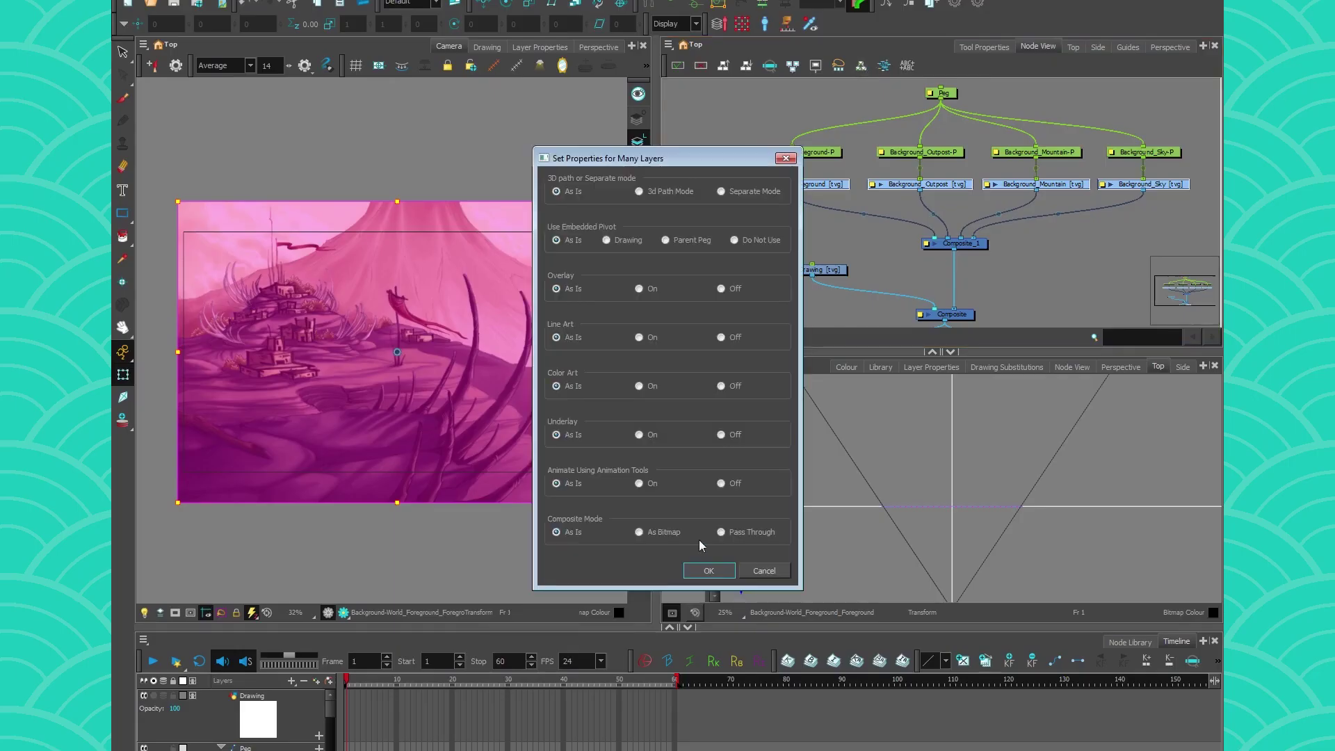
left_click_drag(720, 162, 676, 87)
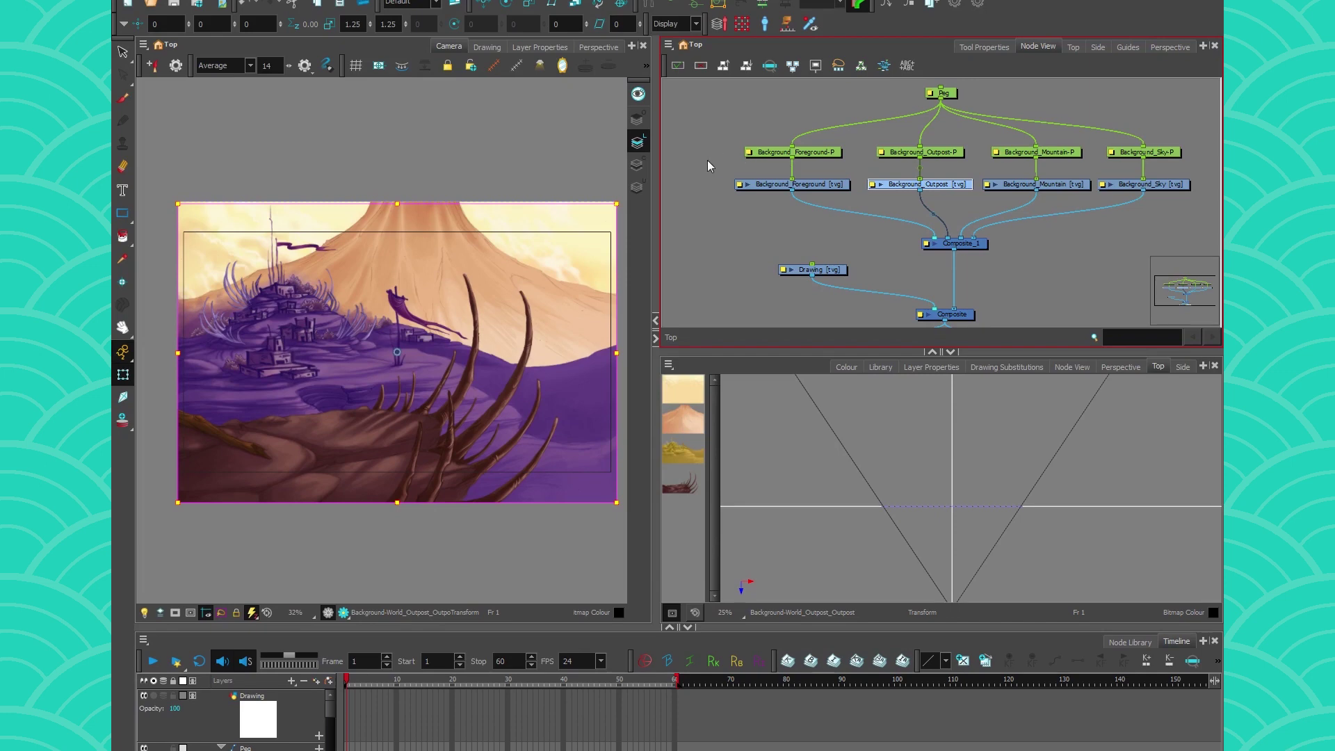
- Select the shared peg and the four background pegs, and apply Set Properties on Many Layers to them
left_click_drag(707, 160, 1191, 82)
left_click_drag(1191, 82, 1191, 82)
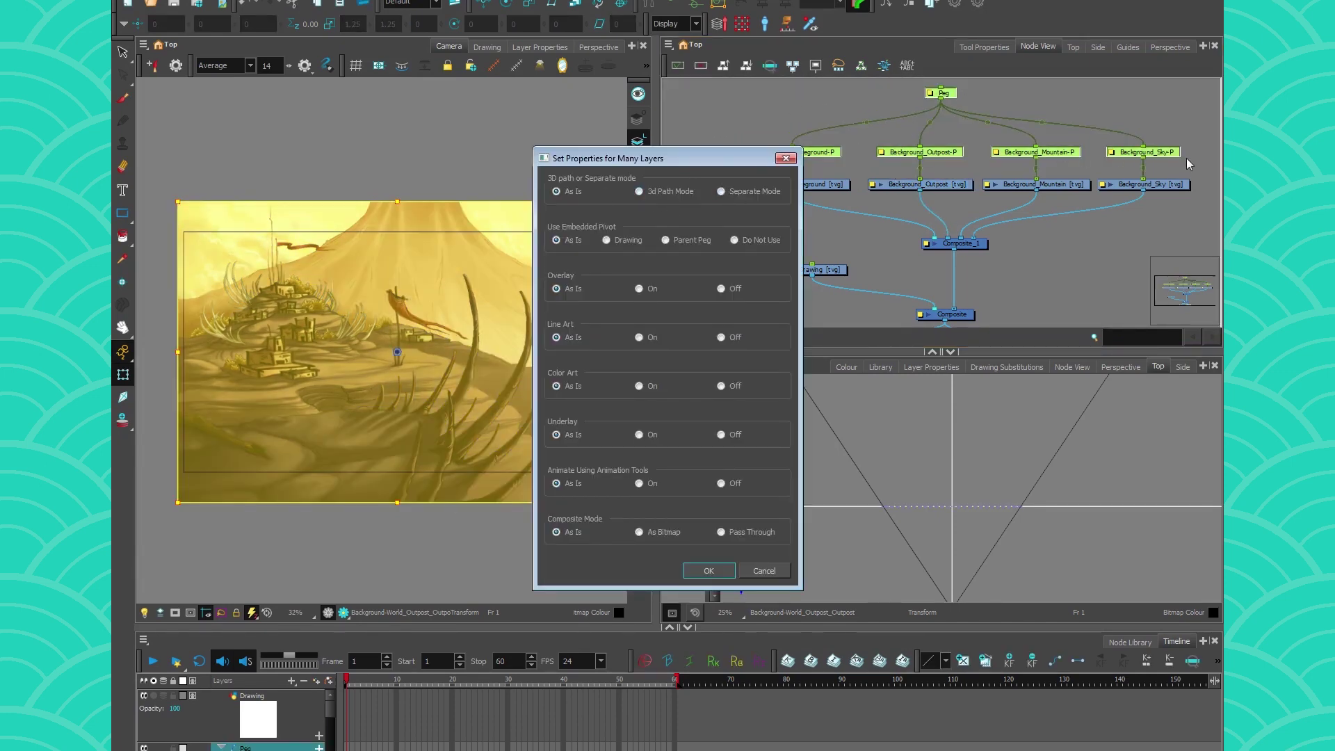
left_click(709, 571)
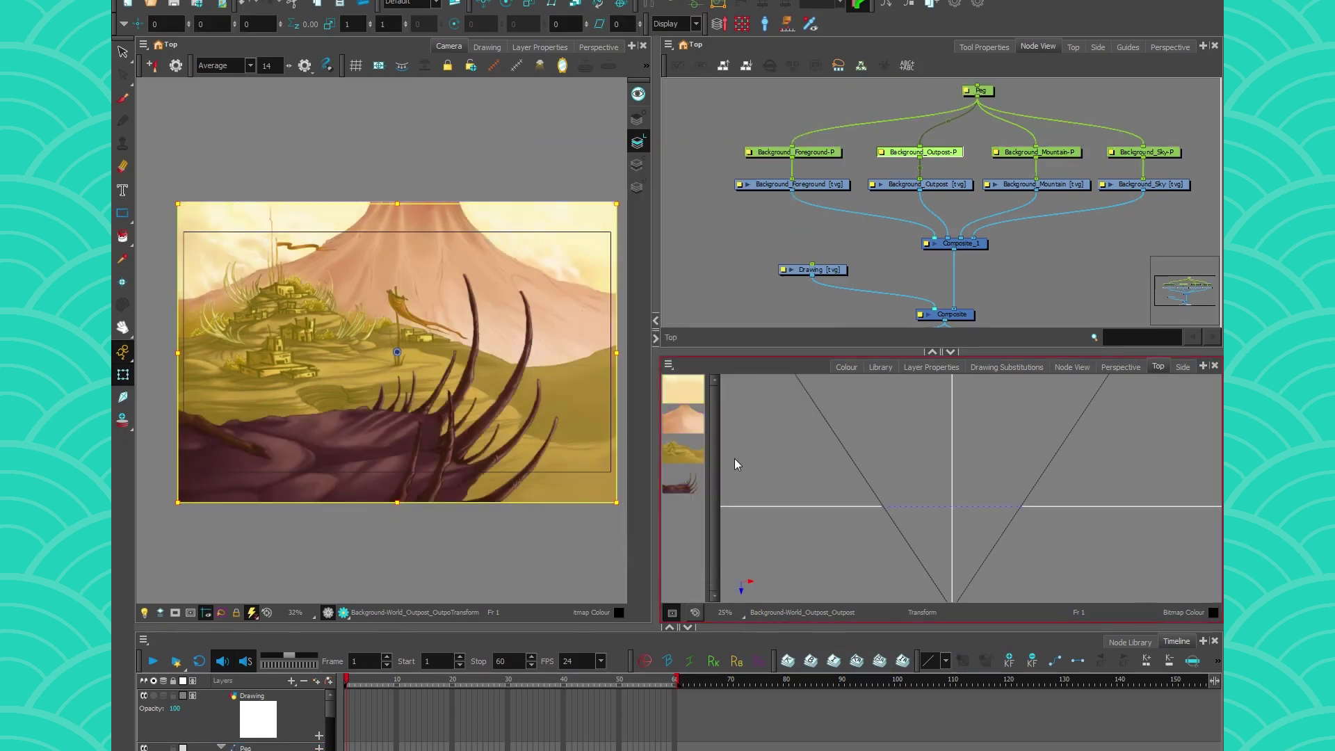
- Push the Sky peg back along the Z-axis in the Top view with the Translate tool
left_click(765, 124)
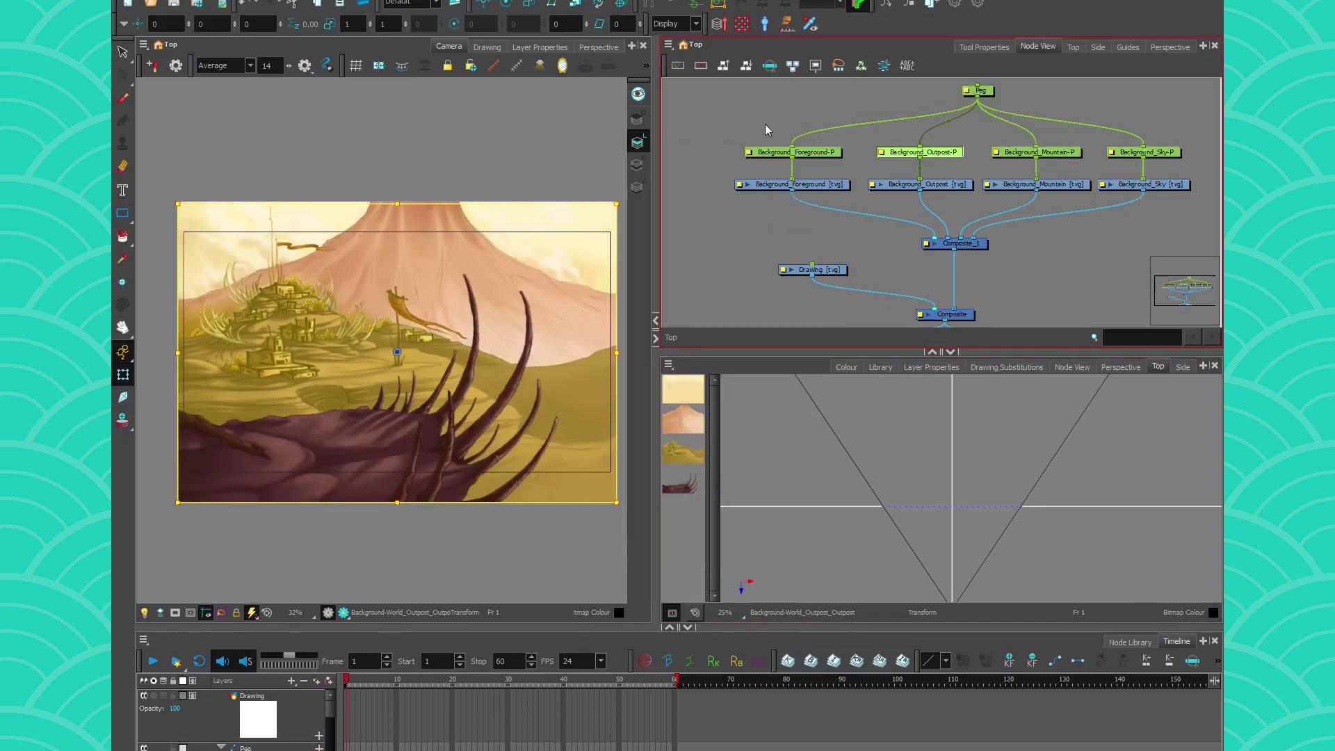
left_click(1153, 149)
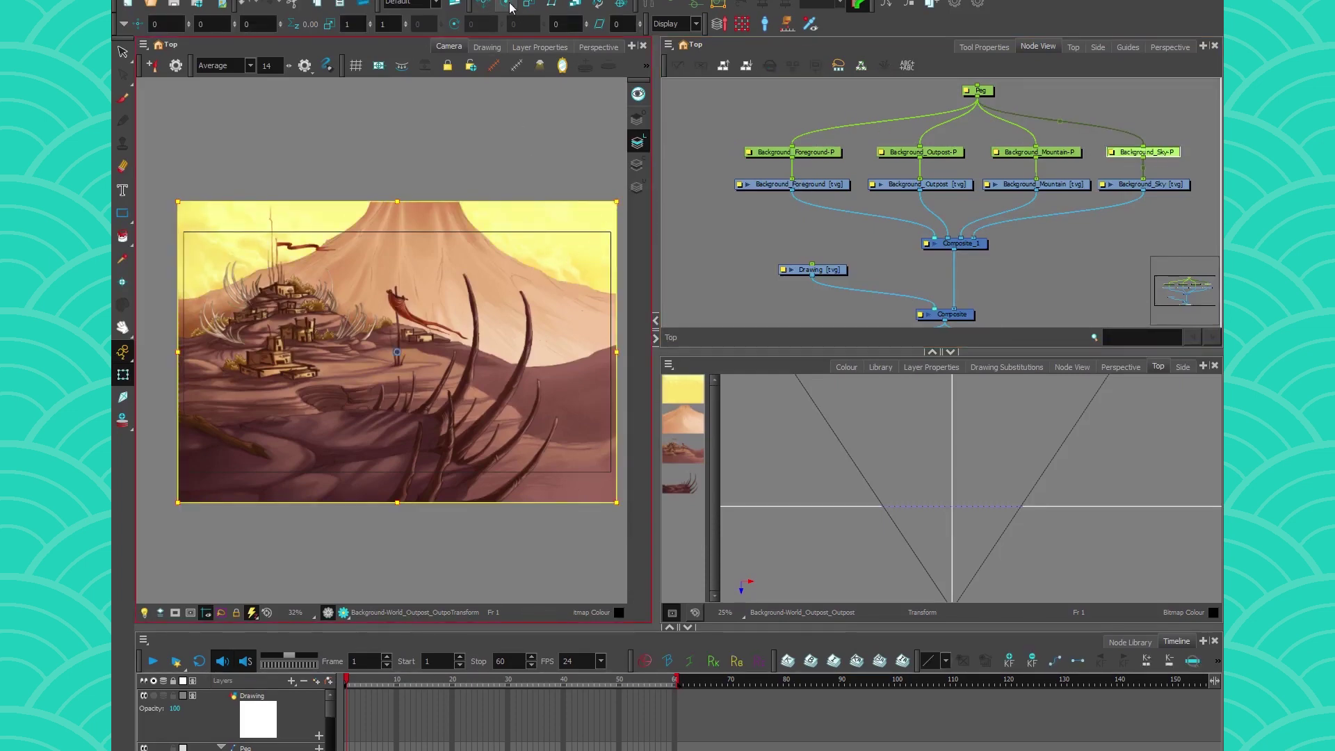
left_click(486, 6)
left_click(960, 533)
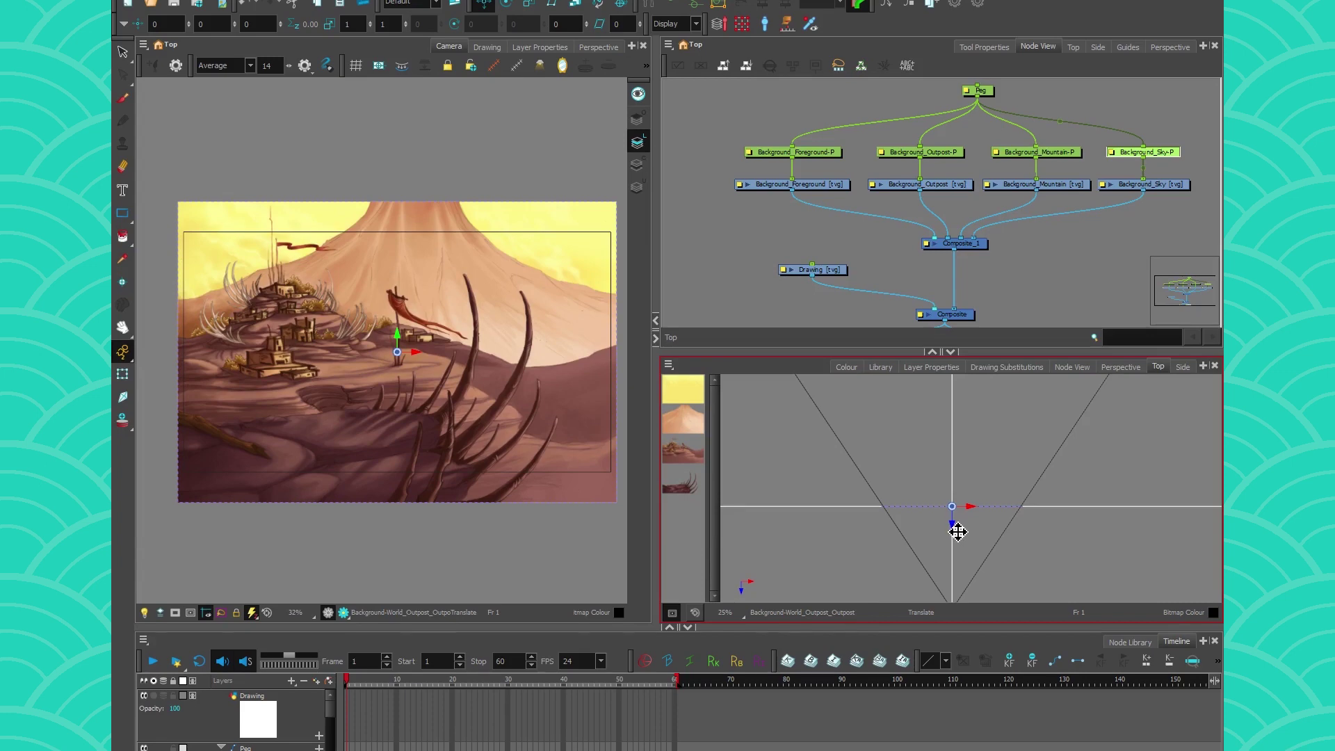
left_click_drag(958, 532, 945, 484)
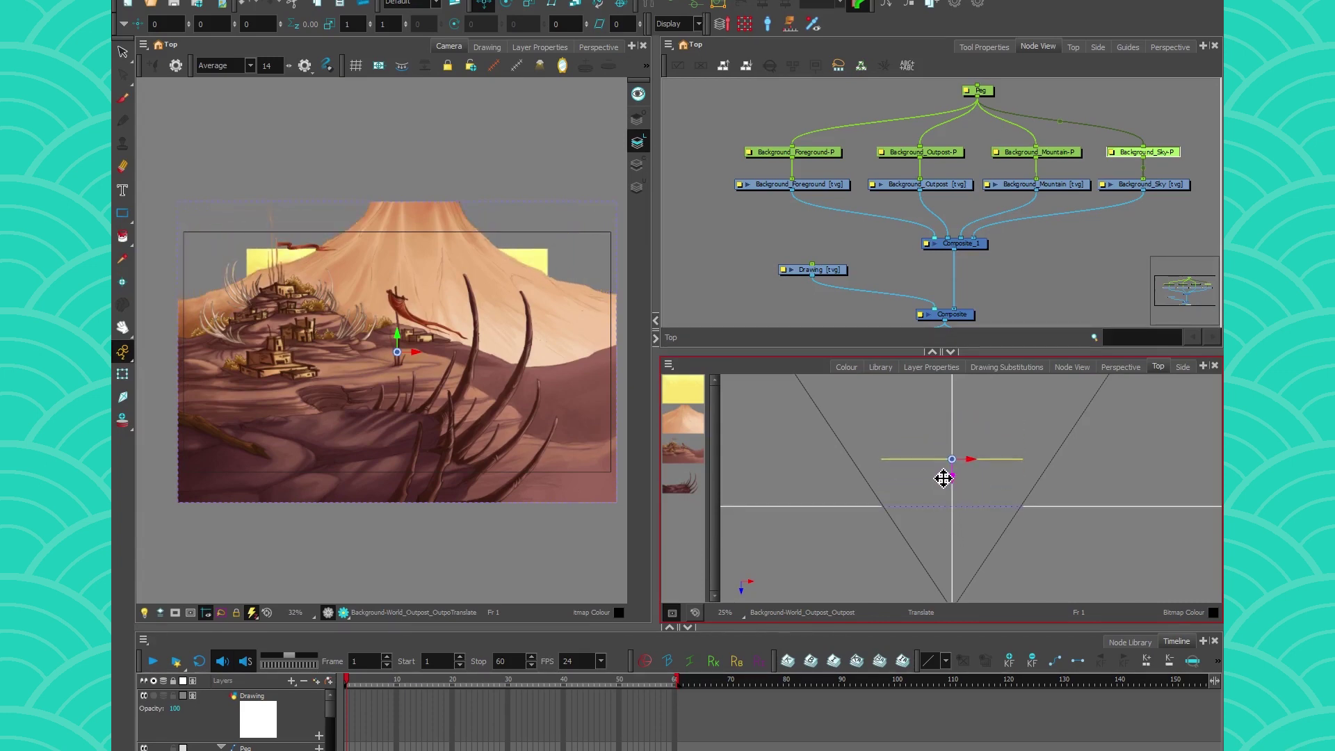
- Orbit the scene in the Perspective view to examine the depth between the Sky and the other layers
left_click(598, 46)
left_click_drag(259, 409, 342, 443)
scroll(232, 423, "down", 5)
left_click_drag(378, 381, 294, 354)
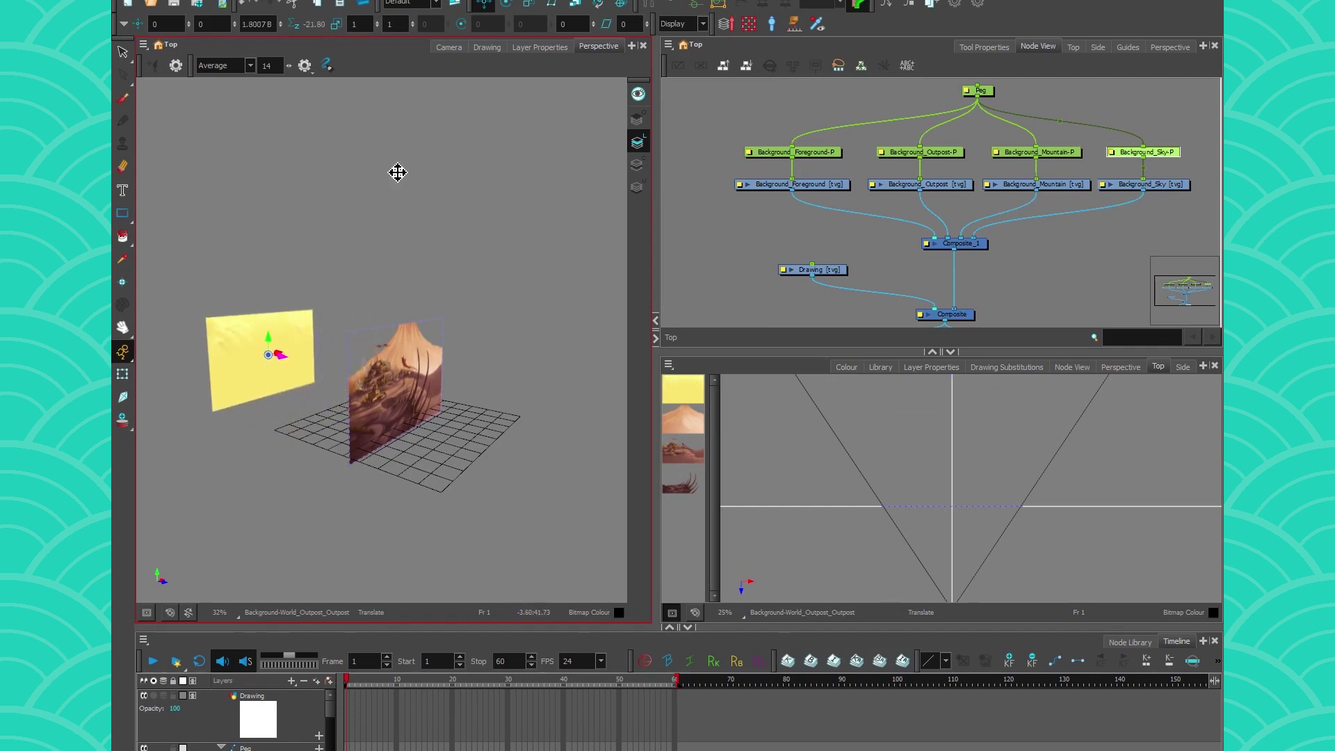
left_click(444, 49)
- Push the Mountain and Outpost artwork back along the Z-axis in the Top view with the Translate tool
left_click(524, 298)
left_click_drag(952, 526, 933, 364)
left_click(936, 151)
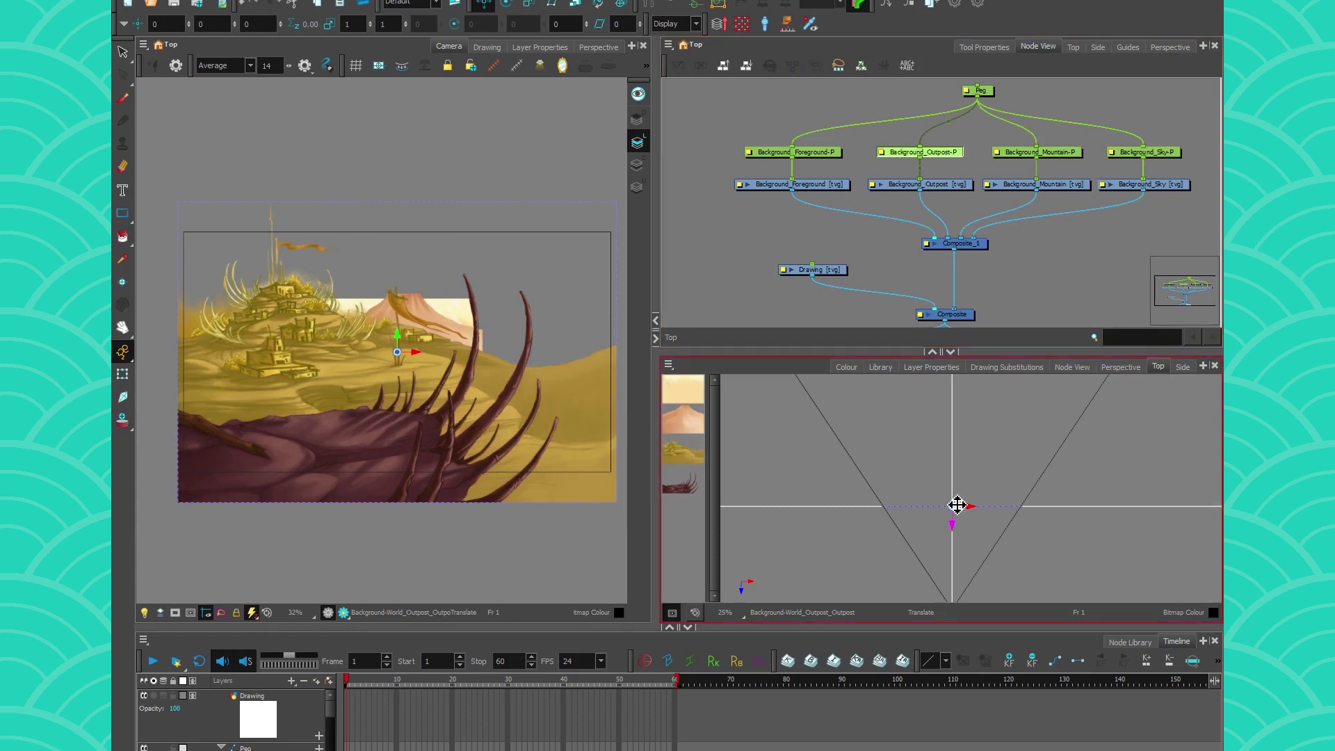
left_click_drag(955, 525, 942, 391)
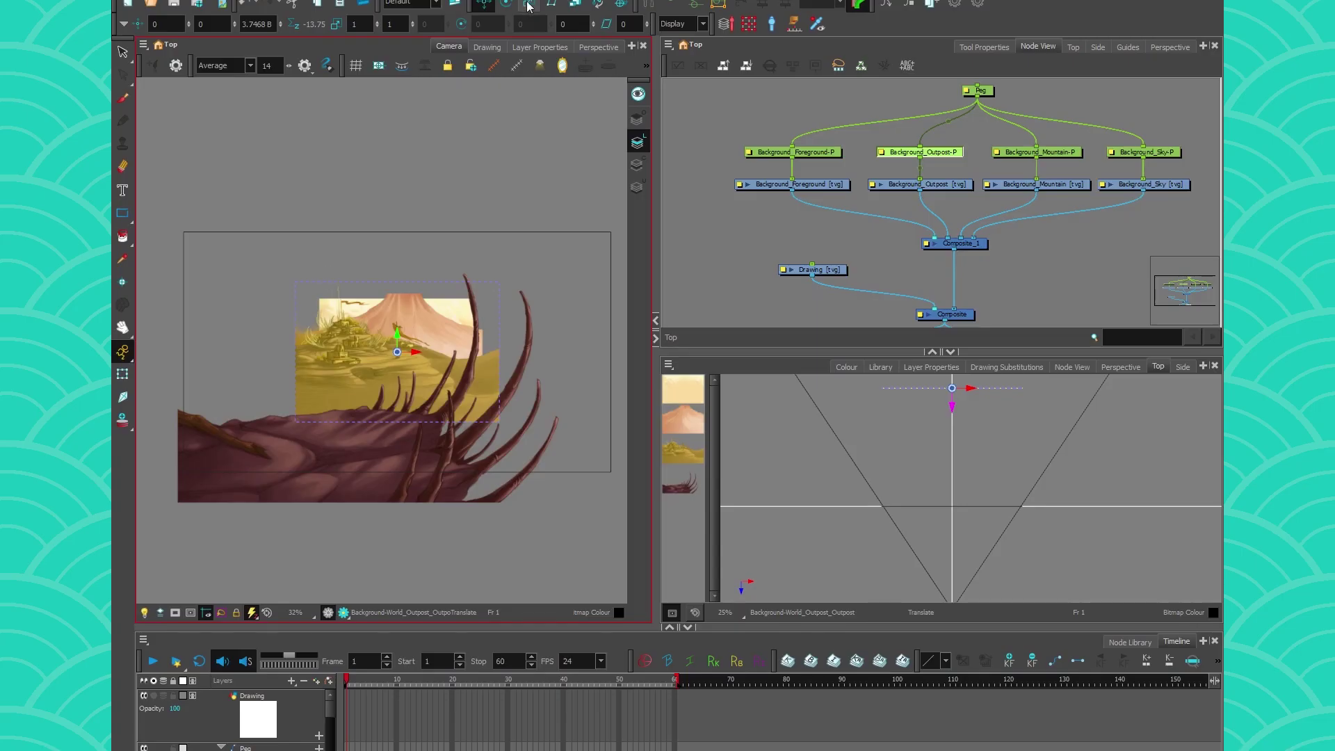
- Try to scale the Outpost peg back up to the camera frame with the Scale tool, and undo it
left_click(527, 5)
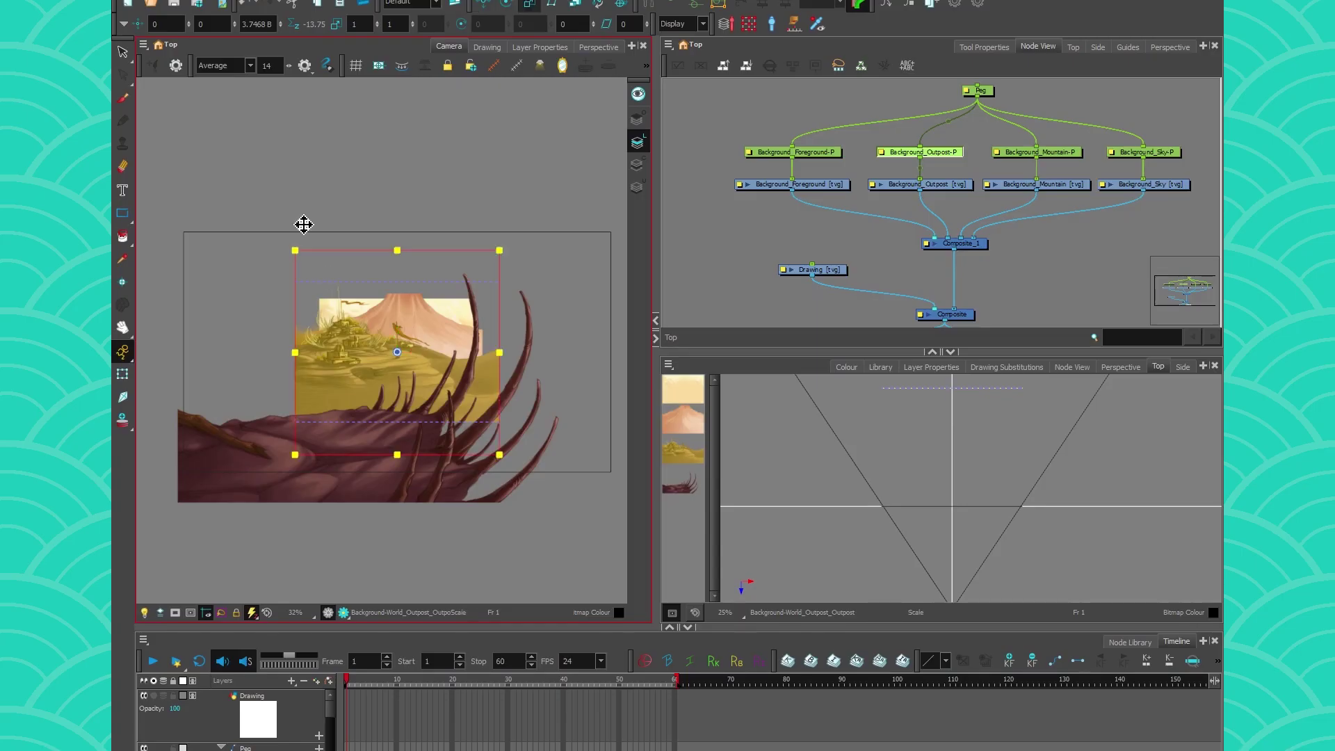
left_click_drag(298, 247, 169, 154)
key("ctrl+z")
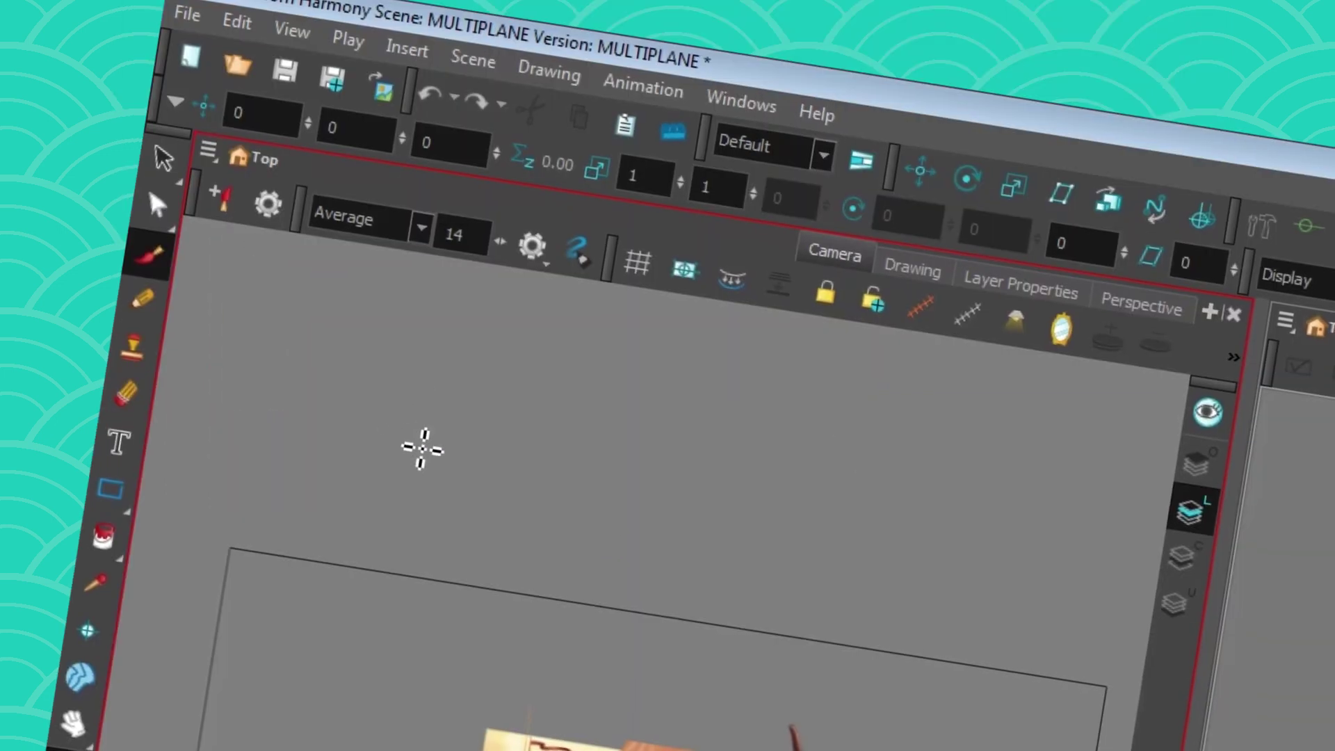
- Scribble a mock scale calculation above the camera frame with the Brush tool, and delete all of its strokes
left_click_drag(349, 400, 484, 422)
left_click_drag(672, 450, 774, 467)
left_click_drag(378, 309, 361, 355)
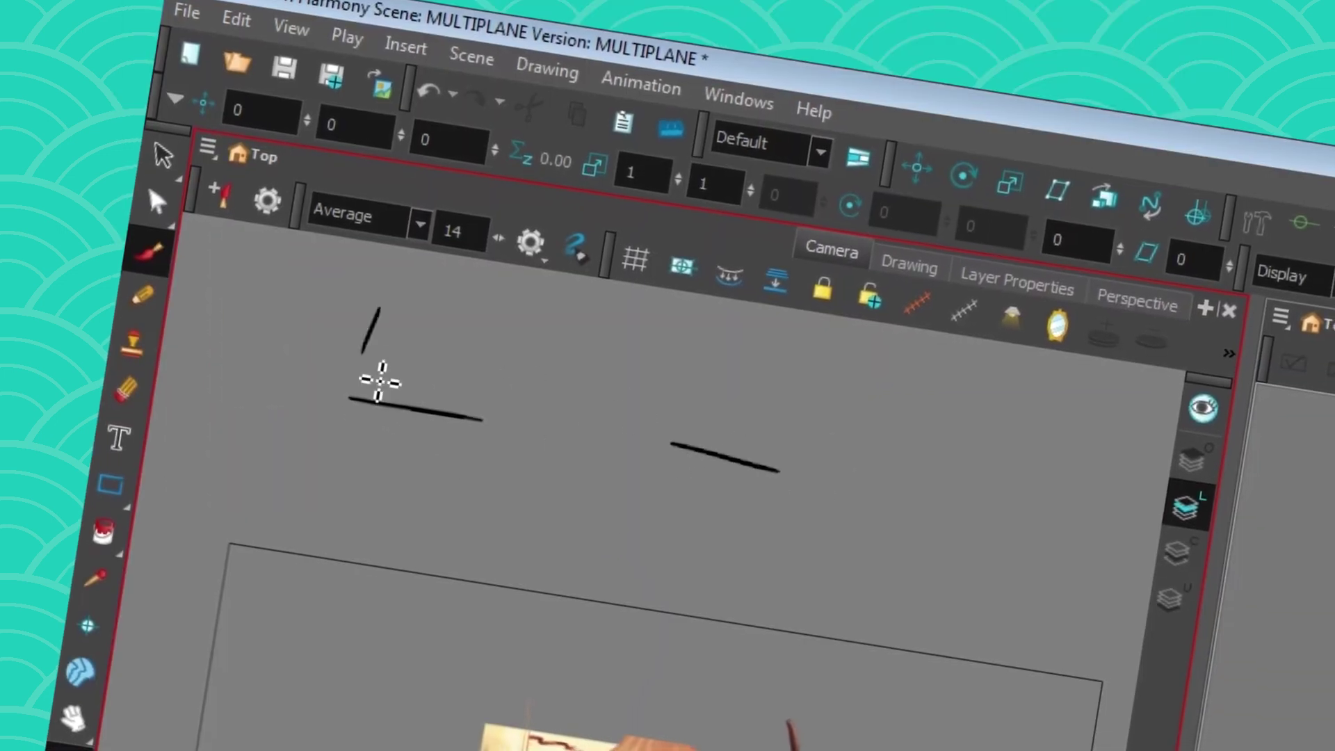
left_click_drag(436, 332, 432, 335)
mouse_move(349, 435)
left_mouse_down()
mouse_move(417, 485)
mouse_move(618, 400)
mouse_move(623, 373)
mouse_move(691, 403)
left_mouse_up()
mouse_move(776, 374)
left_mouse_down()
mouse_move(781, 403)
mouse_move(779, 378)
left_mouse_up()
left_click_drag(796, 409, 844, 407)
left_click(805, 364)
left_click(826, 446)
mouse_move(699, 491)
left_mouse_down()
mouse_move(513, 552)
mouse_move(491, 538)
left_mouse_up()
left_click_drag(306, 356, 892, 571)
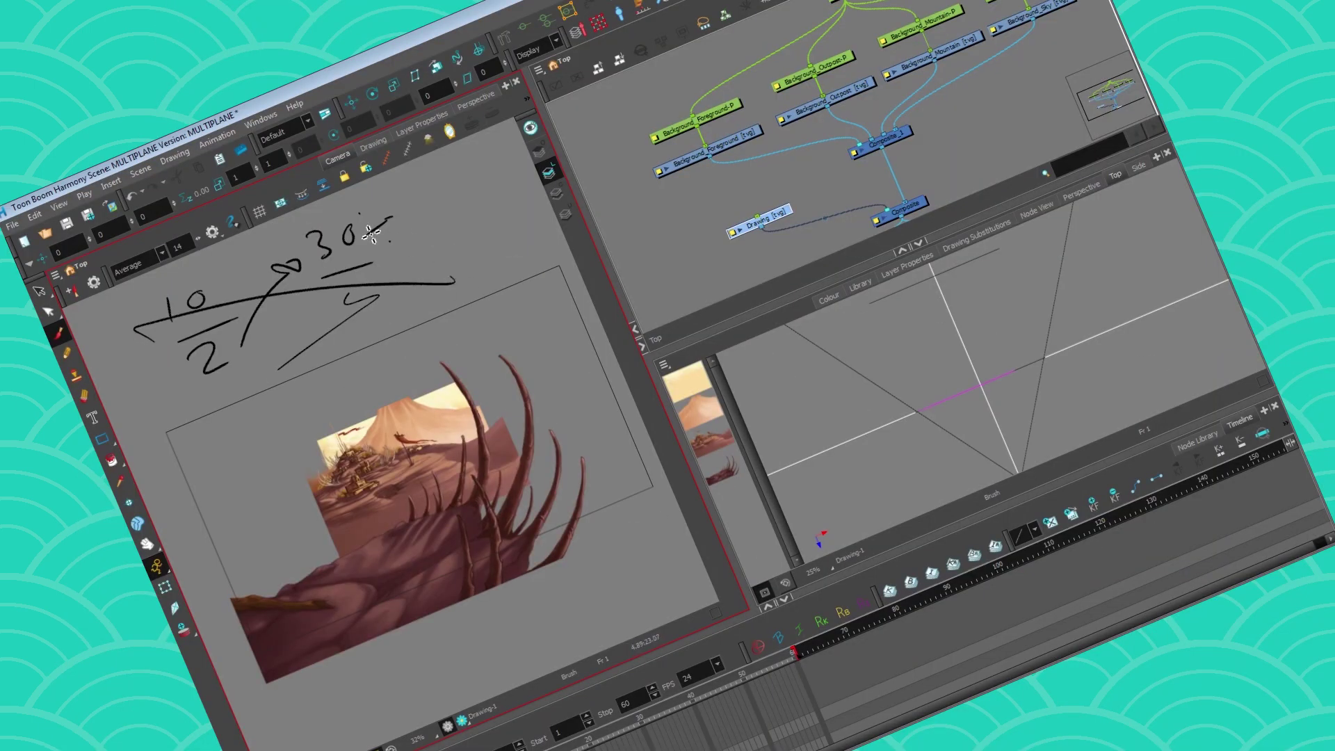
left_click_drag(845, 399, 257, 456)
mouse_move(532, 377)
left_mouse_down()
mouse_move(416, 294)
mouse_move(409, 462)
left_mouse_up()
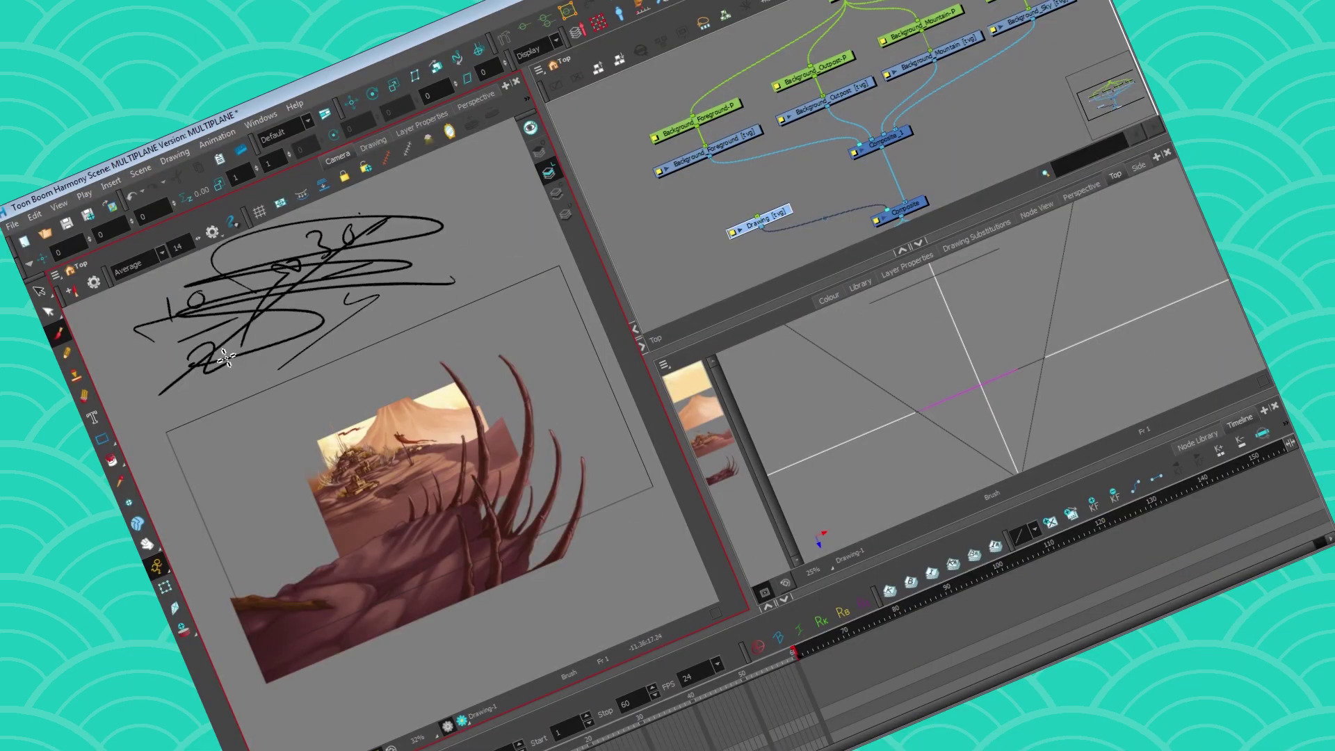
key("alt+s")
left_click_drag(135, 375, 181, 385)
key("Delete")
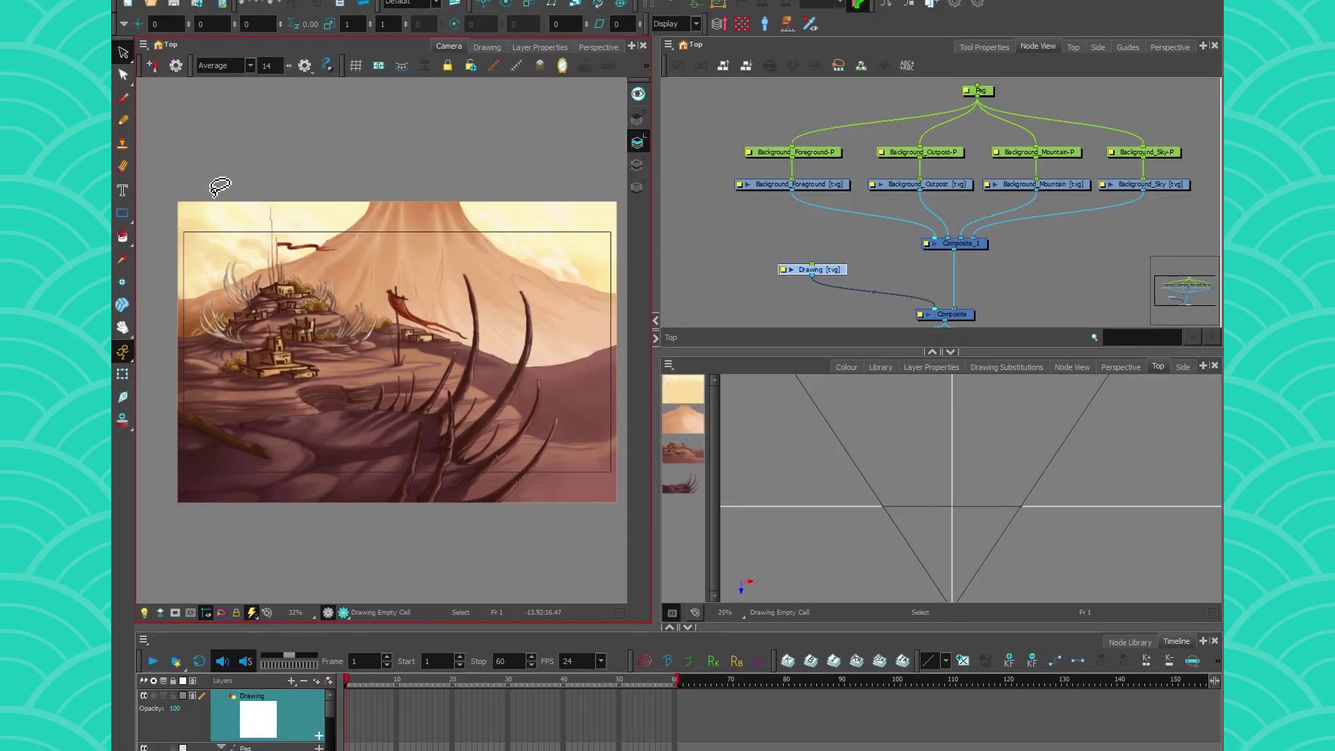
- Push the Sky layer far back along the Z-axis in the Top view with the Maintain Size tool
left_click(680, 391)
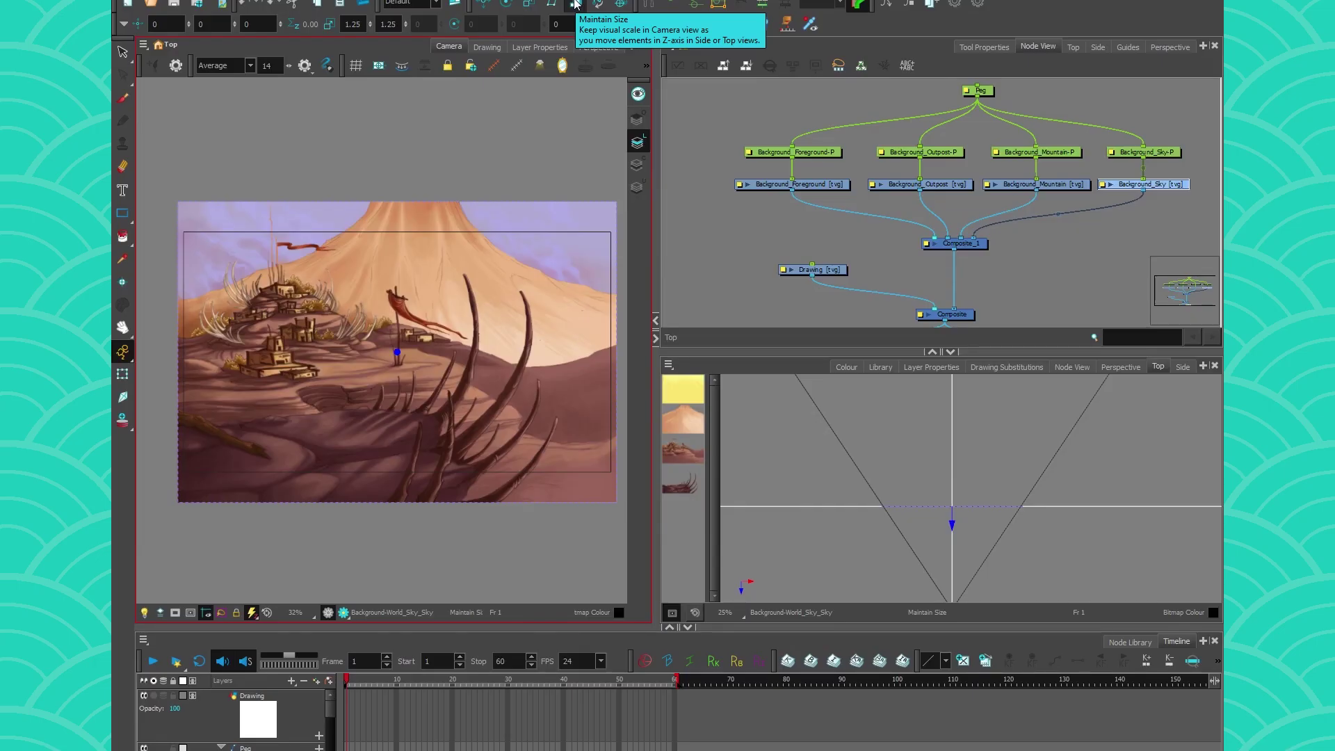
left_click(965, 526)
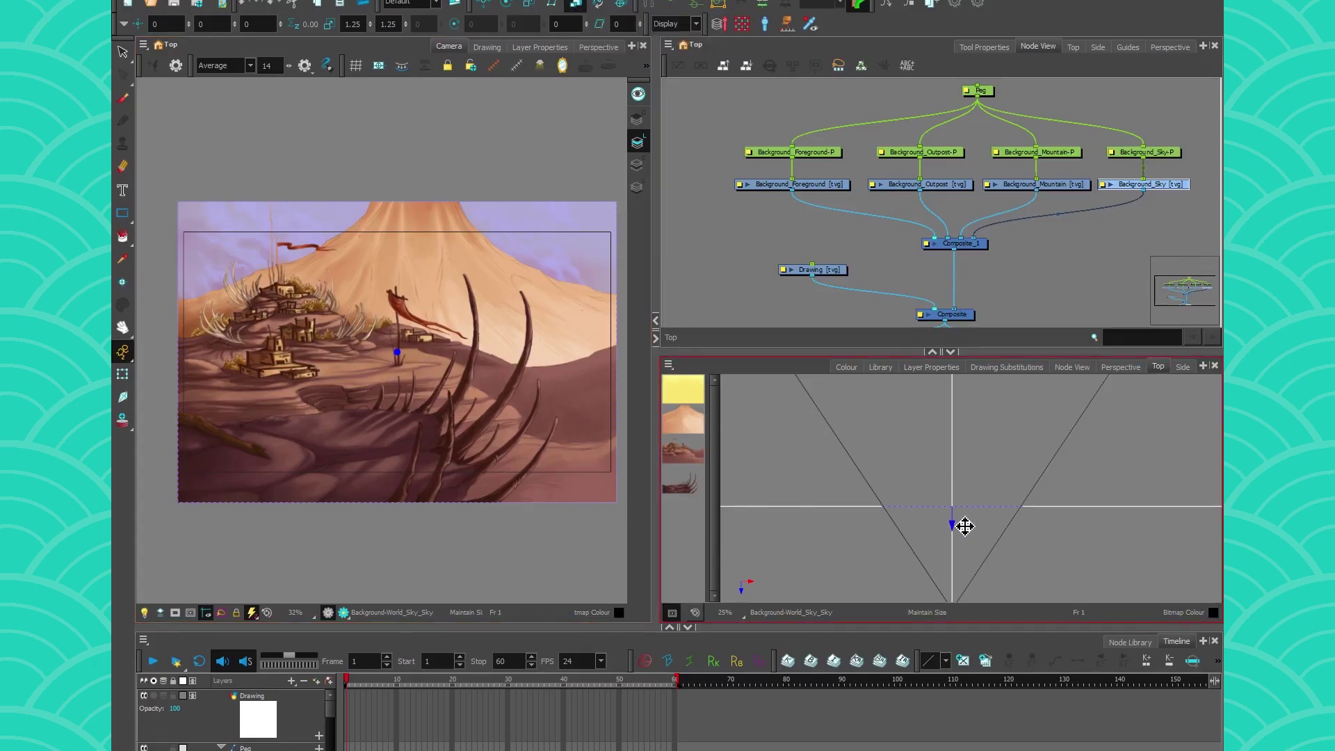
left_click_drag(958, 532, 948, 400)
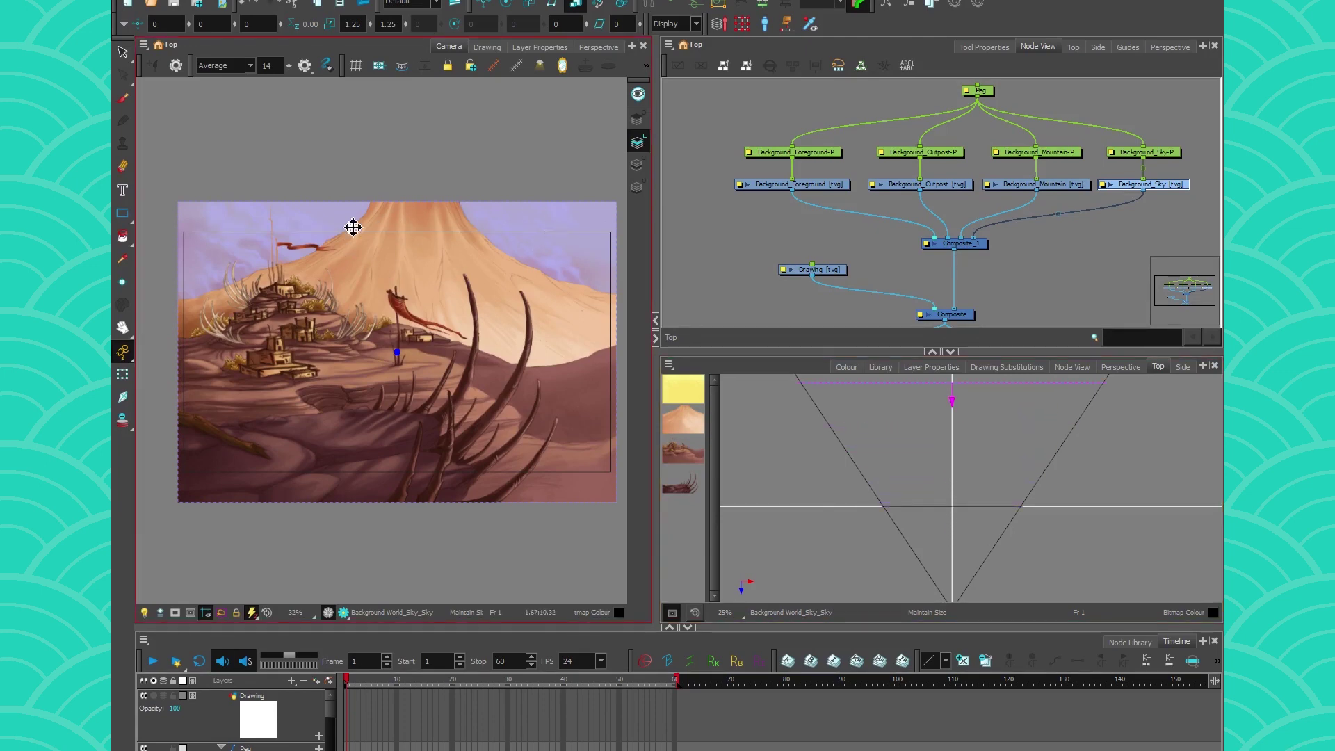
- Add a Camera node with its own parent peg to the node network
left_click(828, 327)
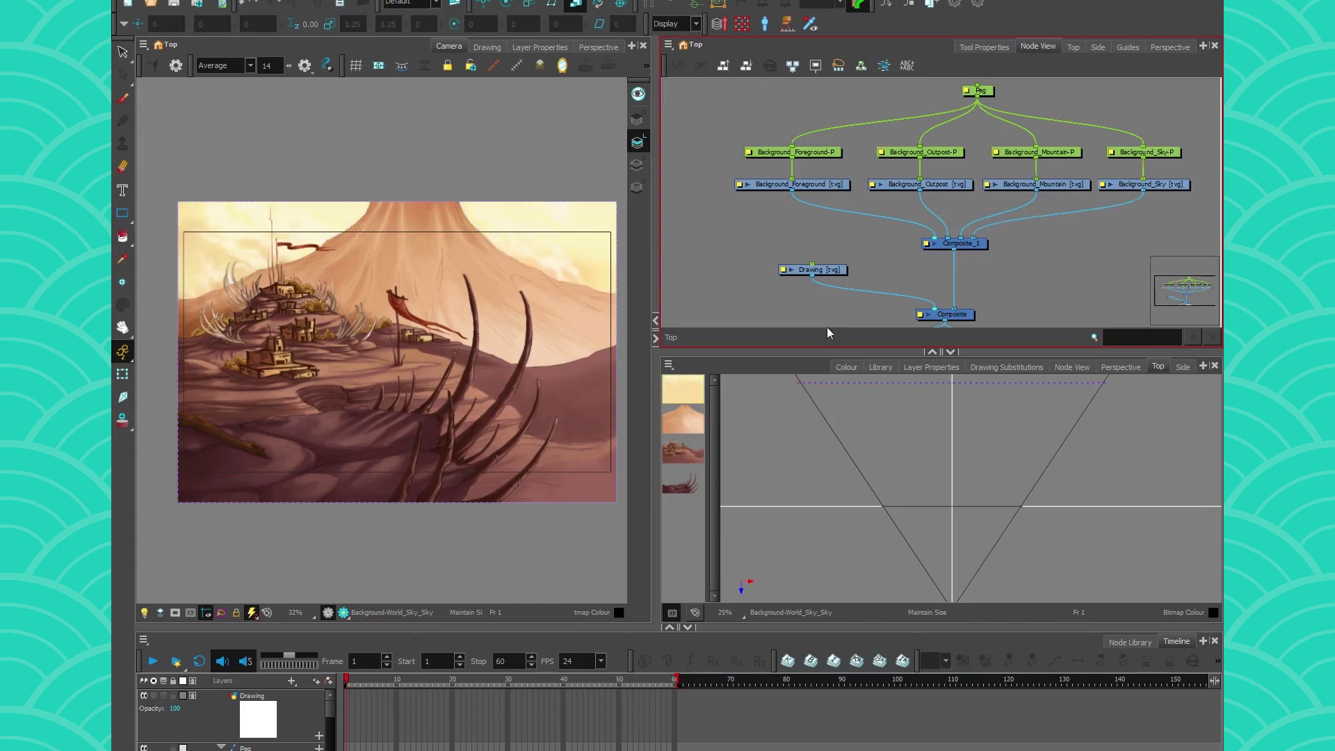
left_click(1113, 642)
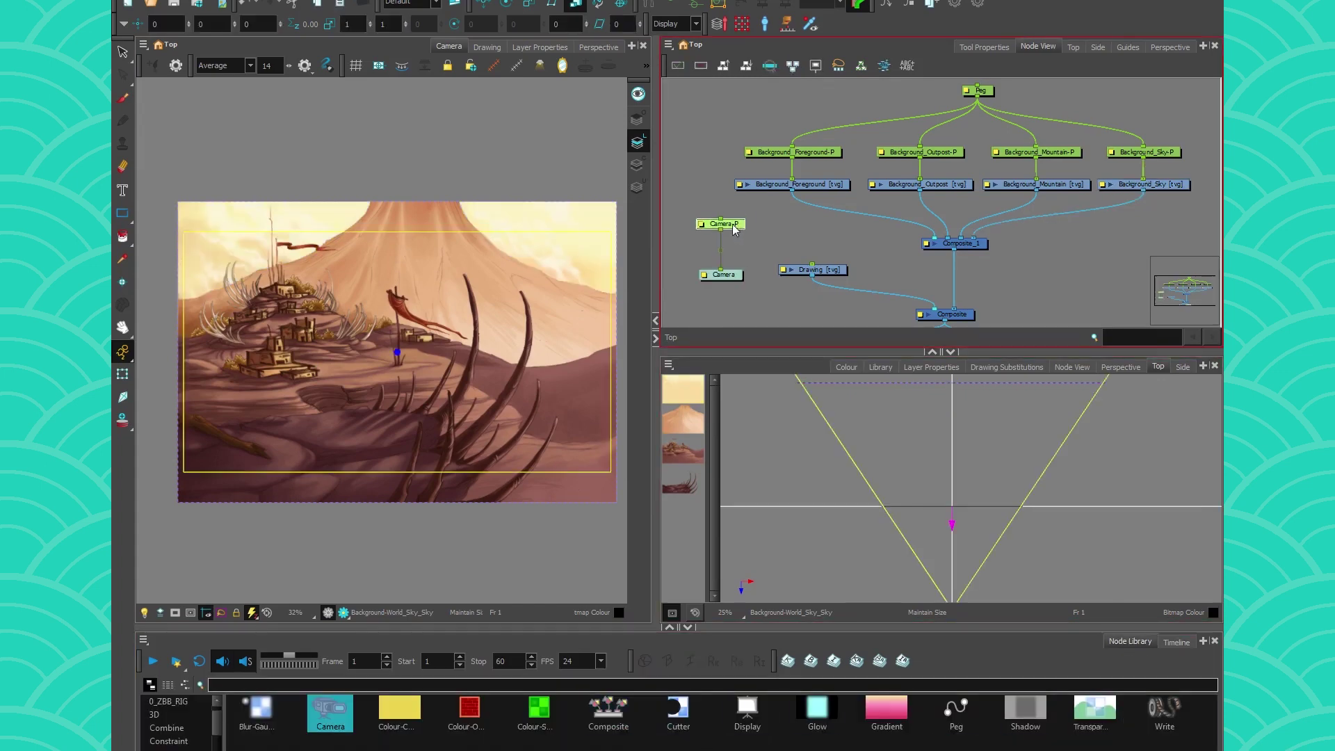
- Try moving the camera along the Z-axis by transforming the Camera-P peg in the Camera view, and undo it
left_click_drag(727, 226, 724, 233)
left_click(123, 375)
mouse_move(183, 472)
left_mouse_down()
mouse_move(263, 411)
mouse_move(188, 464)
left_mouse_up()
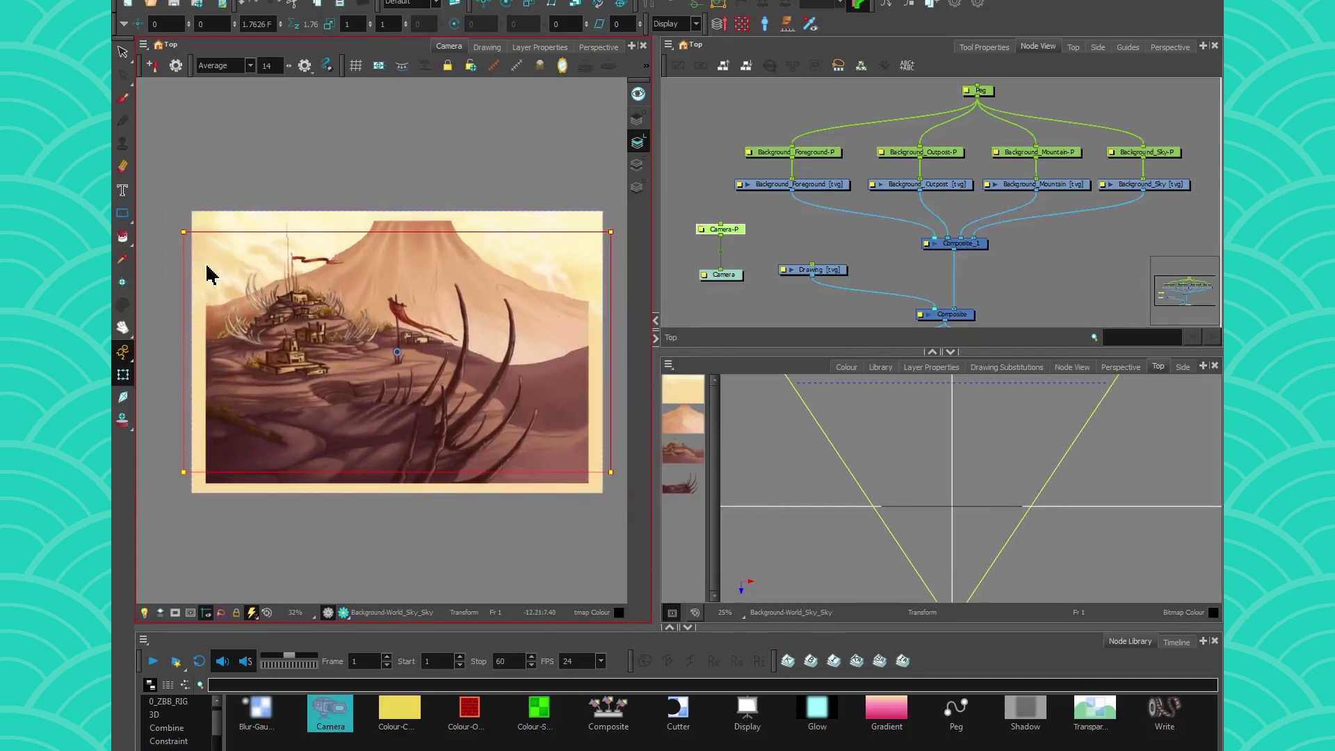
left_click_drag(183, 232, 275, 285)
key("ctrl+z")
key("ctrl+z")
- Push the Mountain, Outpost and Foreground layers back by decreasing distances along the Z-axis in the Top view with the Maintain Size tool
left_click(692, 274)
left_click(1046, 184)
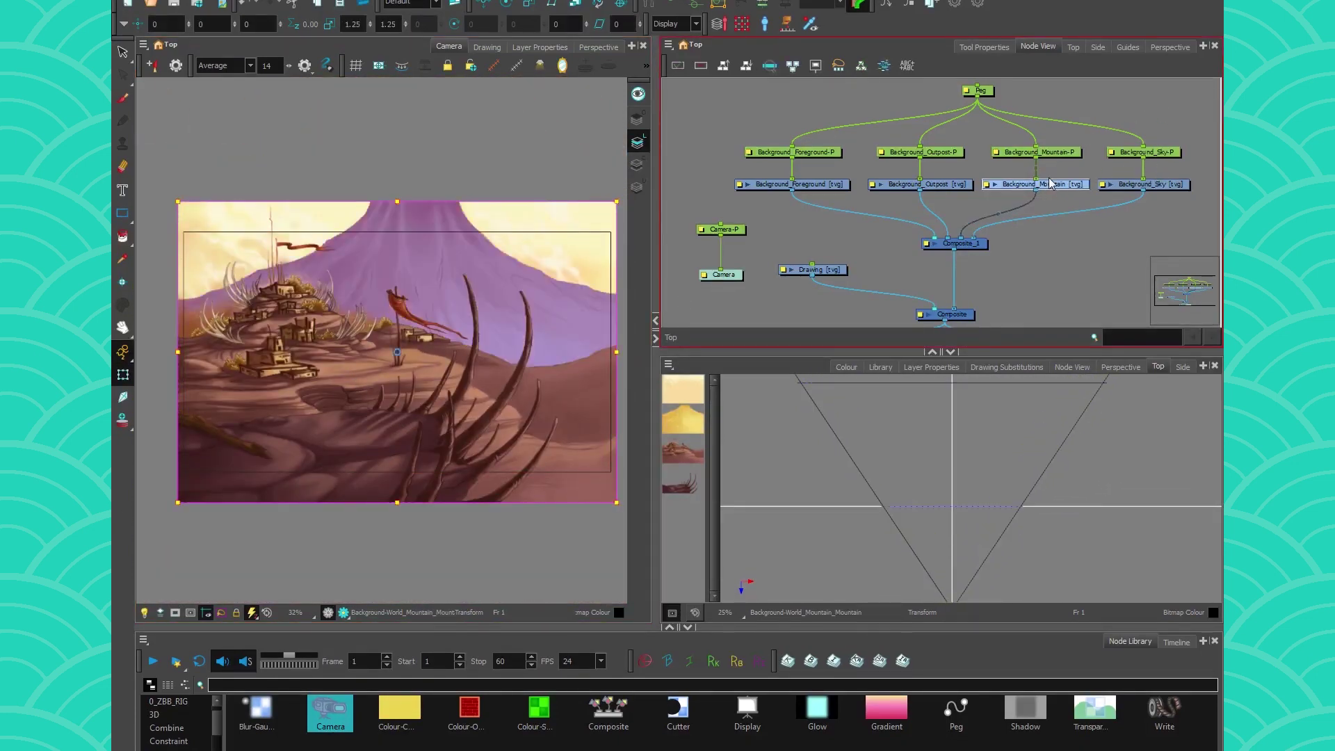
left_click(961, 533)
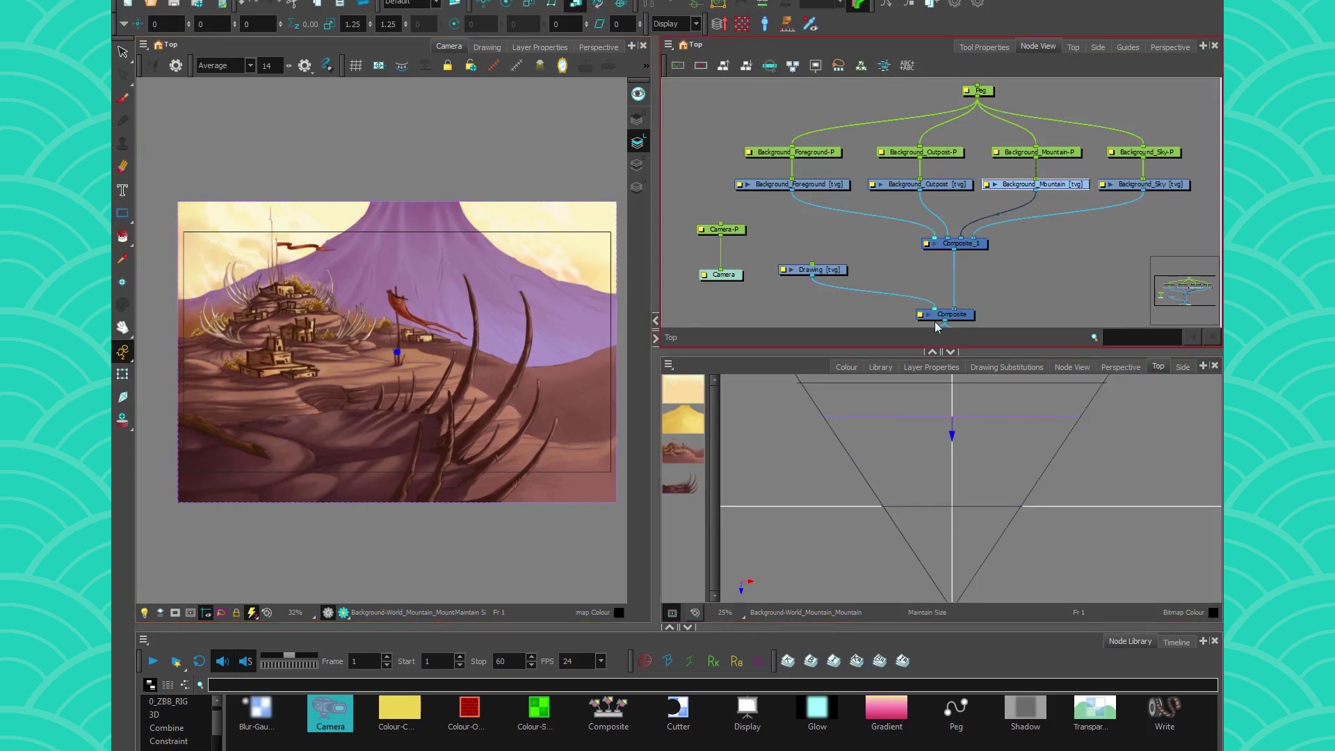
left_click(920, 184)
left_click(793, 184)
left_click(918, 501)
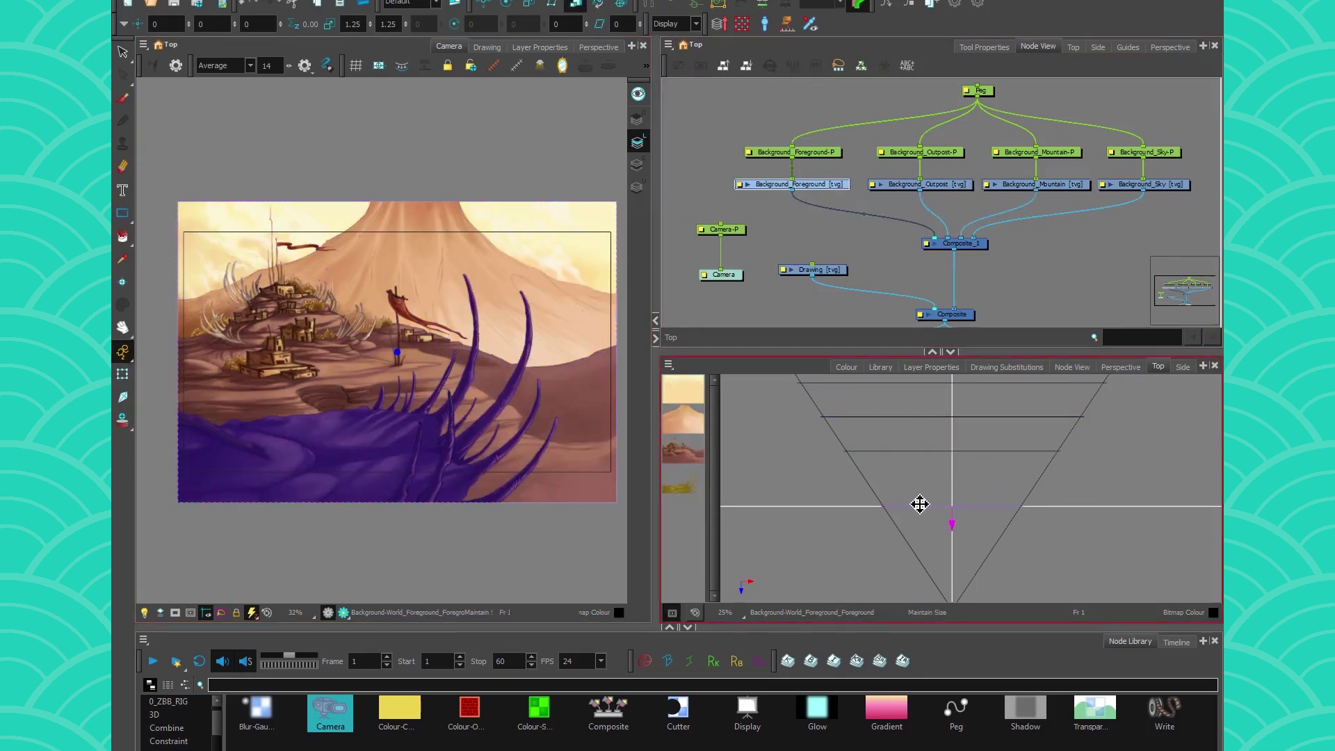
left_click(558, 382)
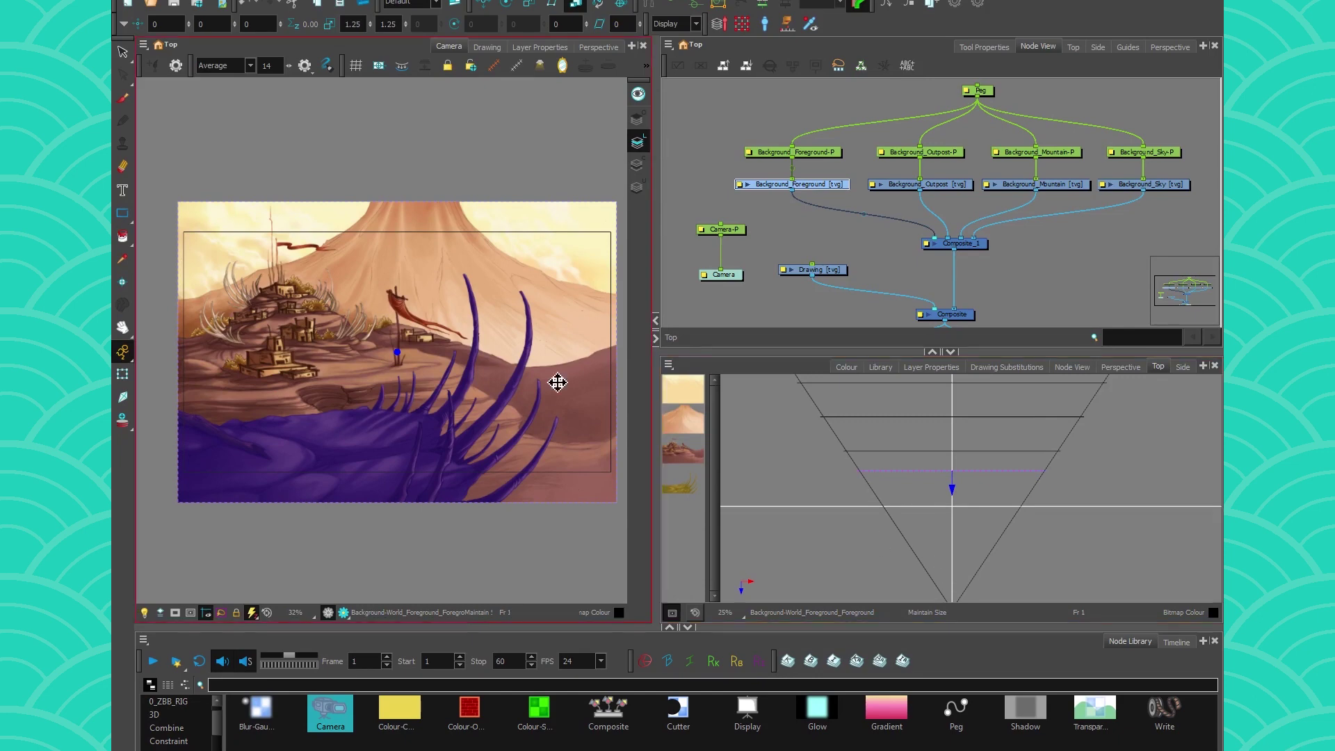
- Test the multiplane depth by transforming the Camera-P peg about 1.56 B on the Z-axis, and undo the camera move
left_click(731, 232)
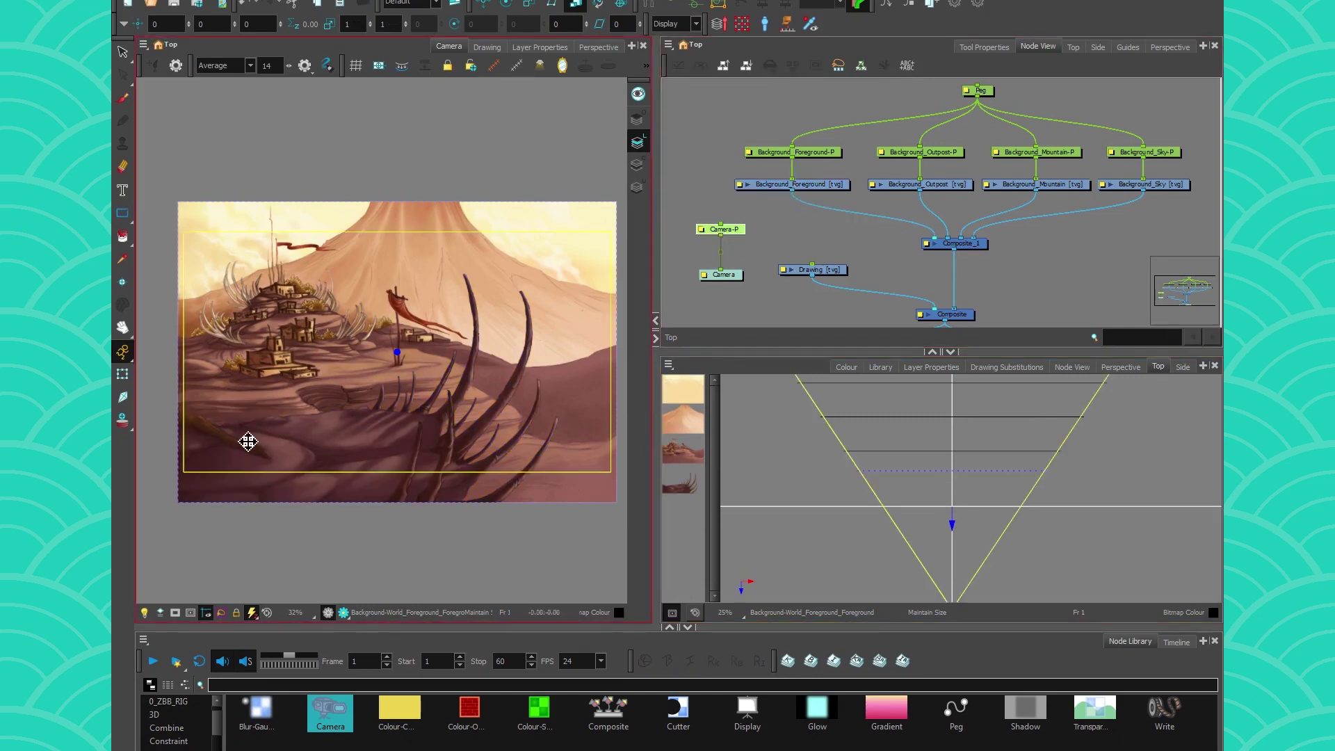
left_click(119, 377)
left_click(123, 376)
left_click_drag(184, 472, 220, 439)
left_click(862, 532)
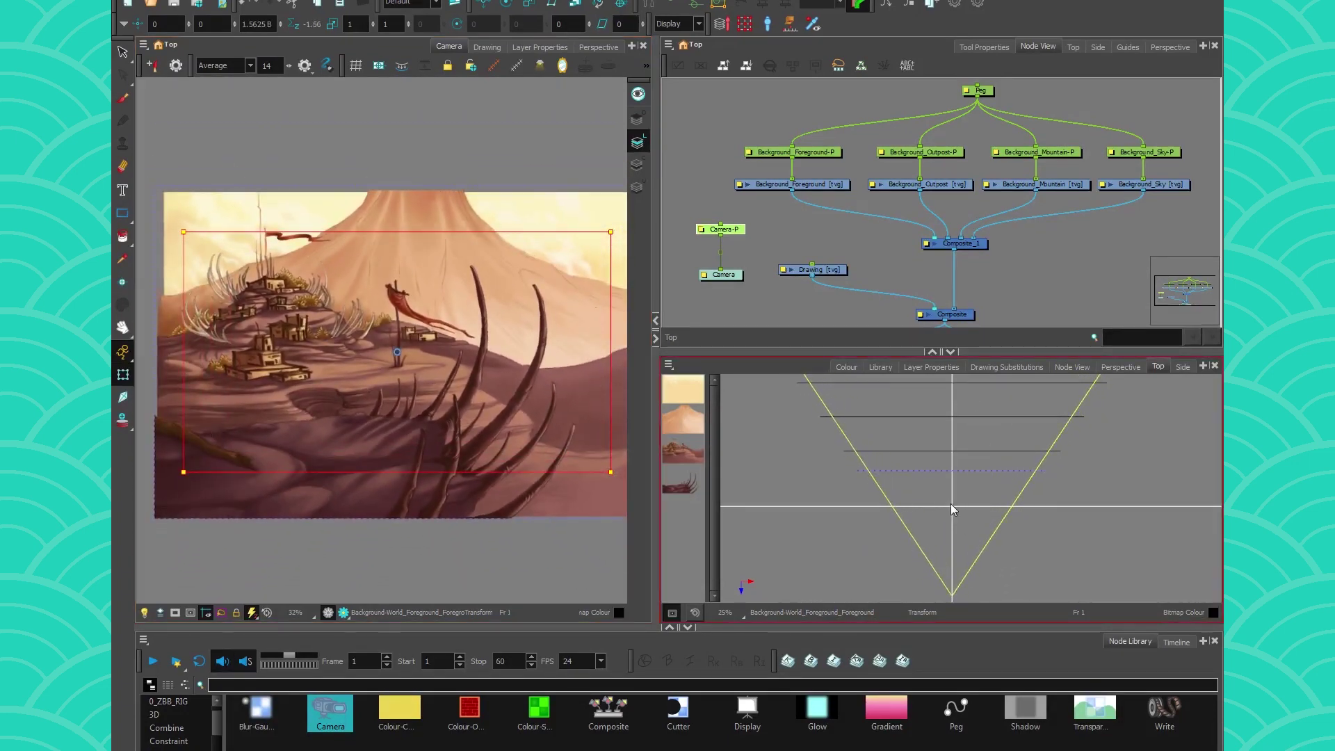
key("ctrl+z")
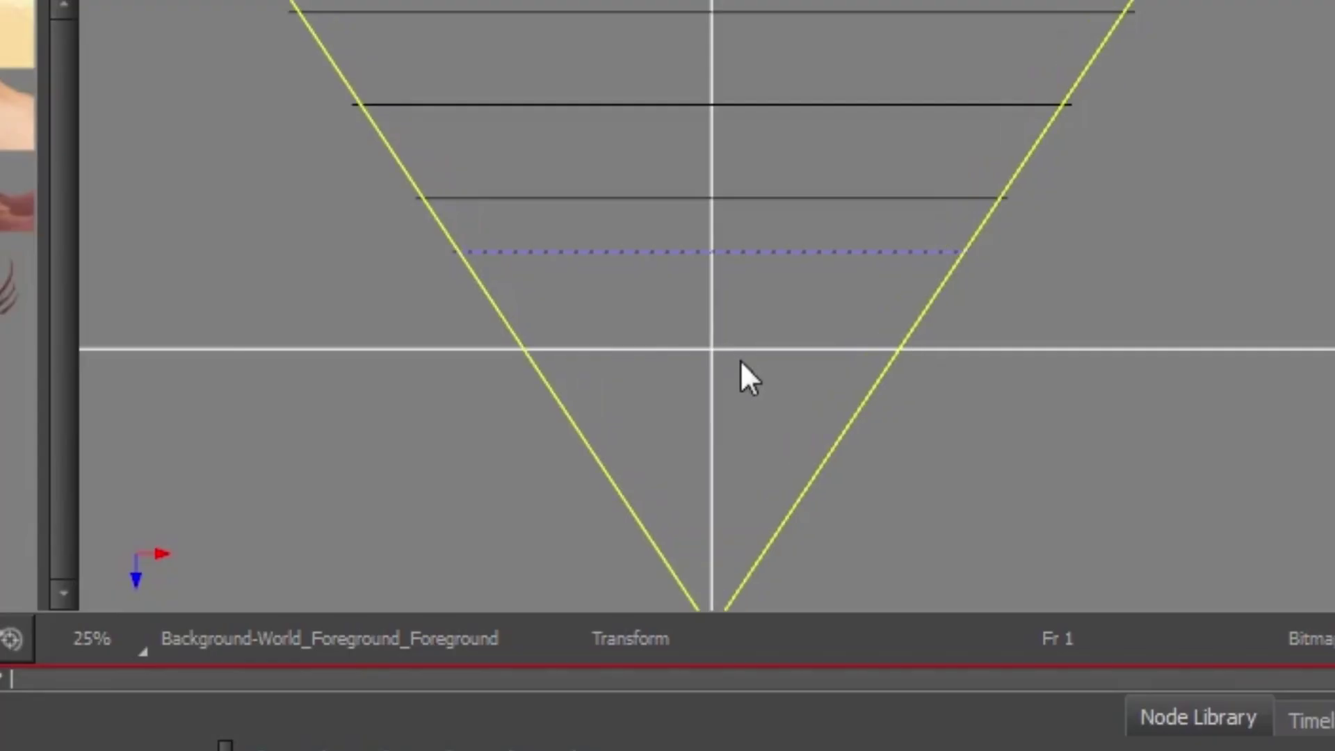
- Reset the transformations of the Background_Outpost-P and Background_Foreground-P pegs
scroll(979, 508, "up", 5)
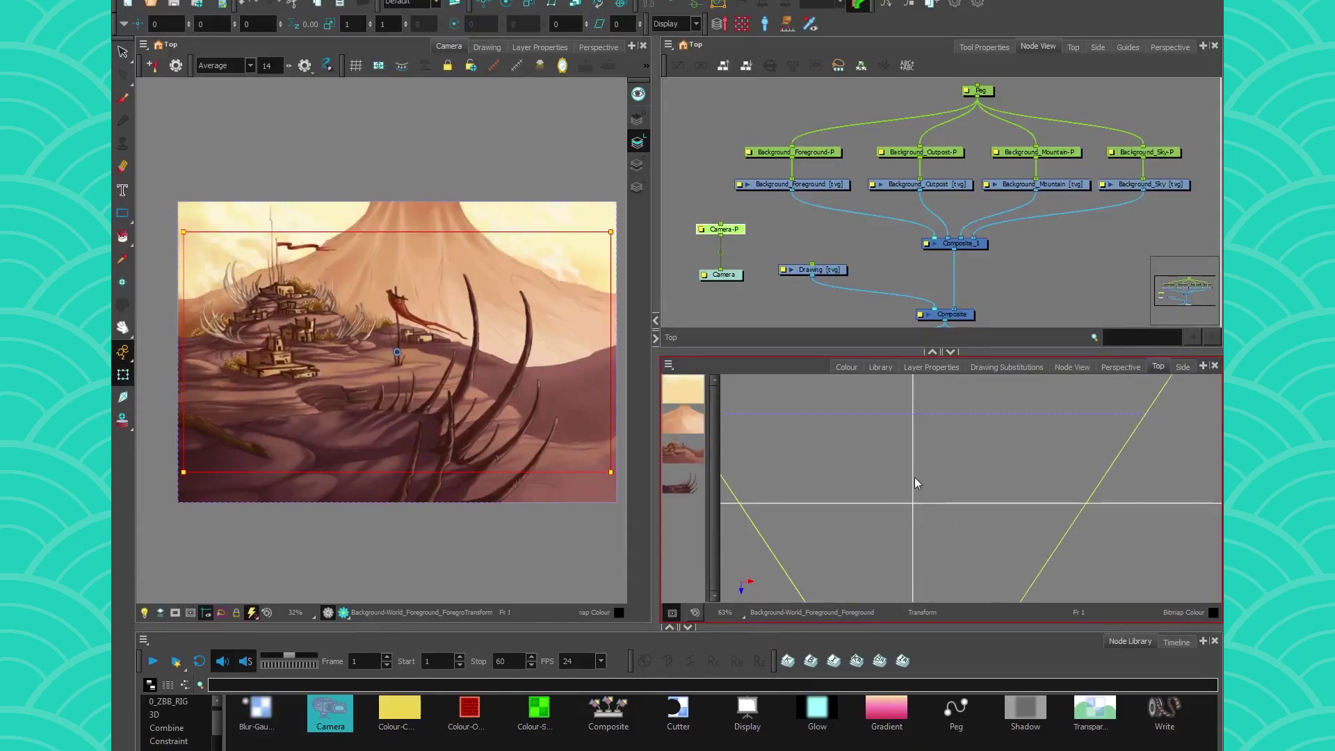
scroll(899, 528, "down", 4)
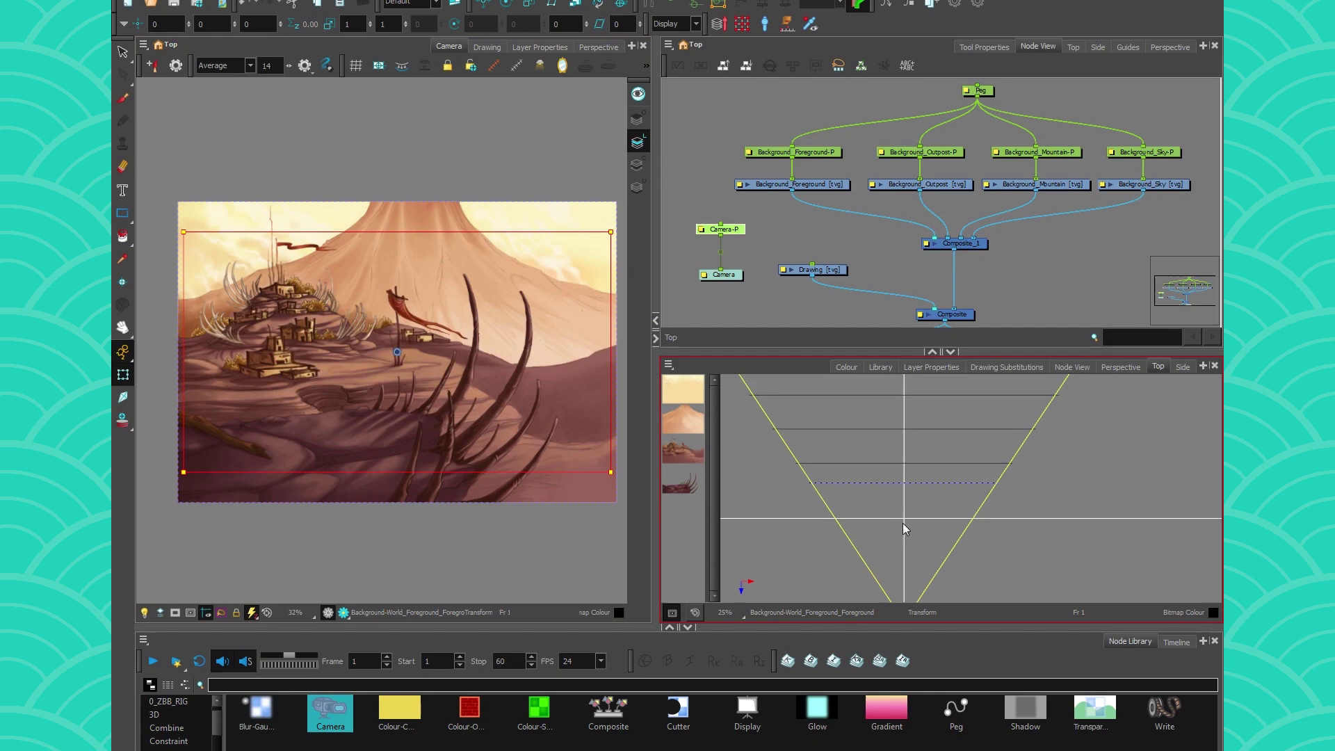
left_click(687, 453)
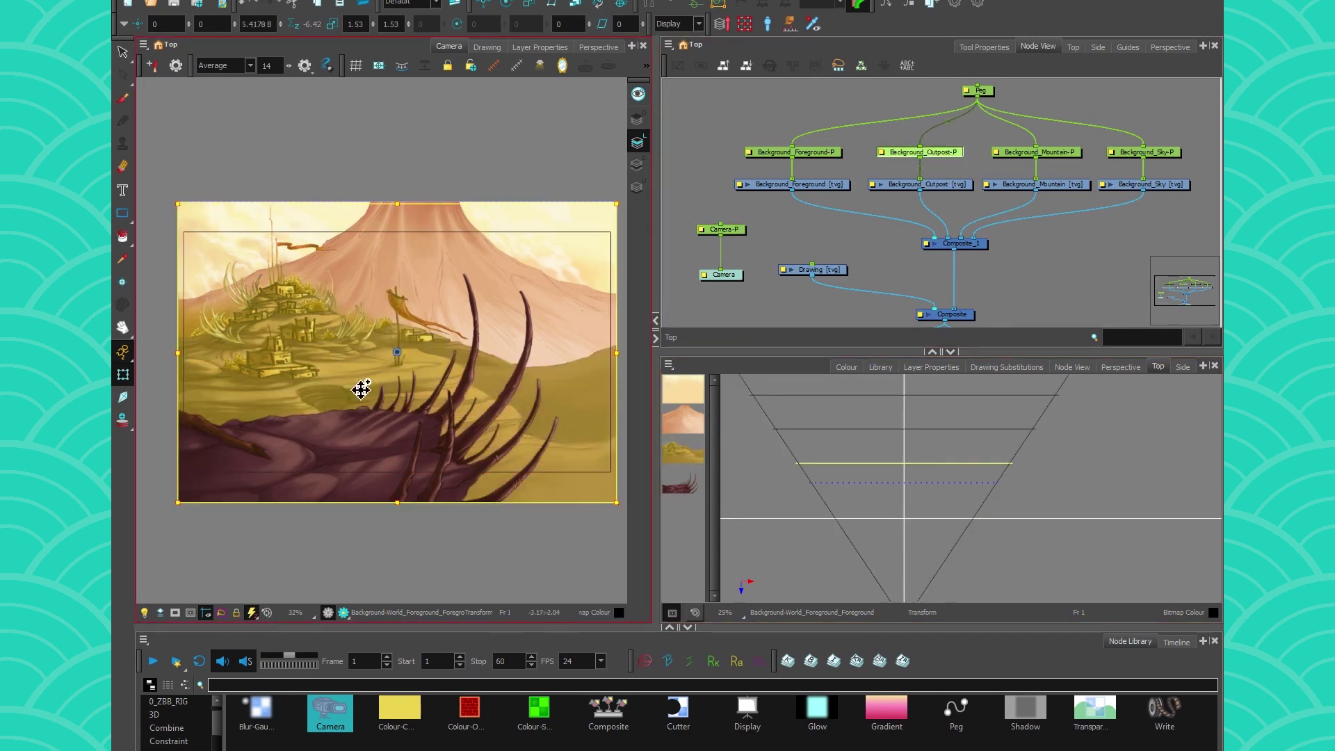
key("r")
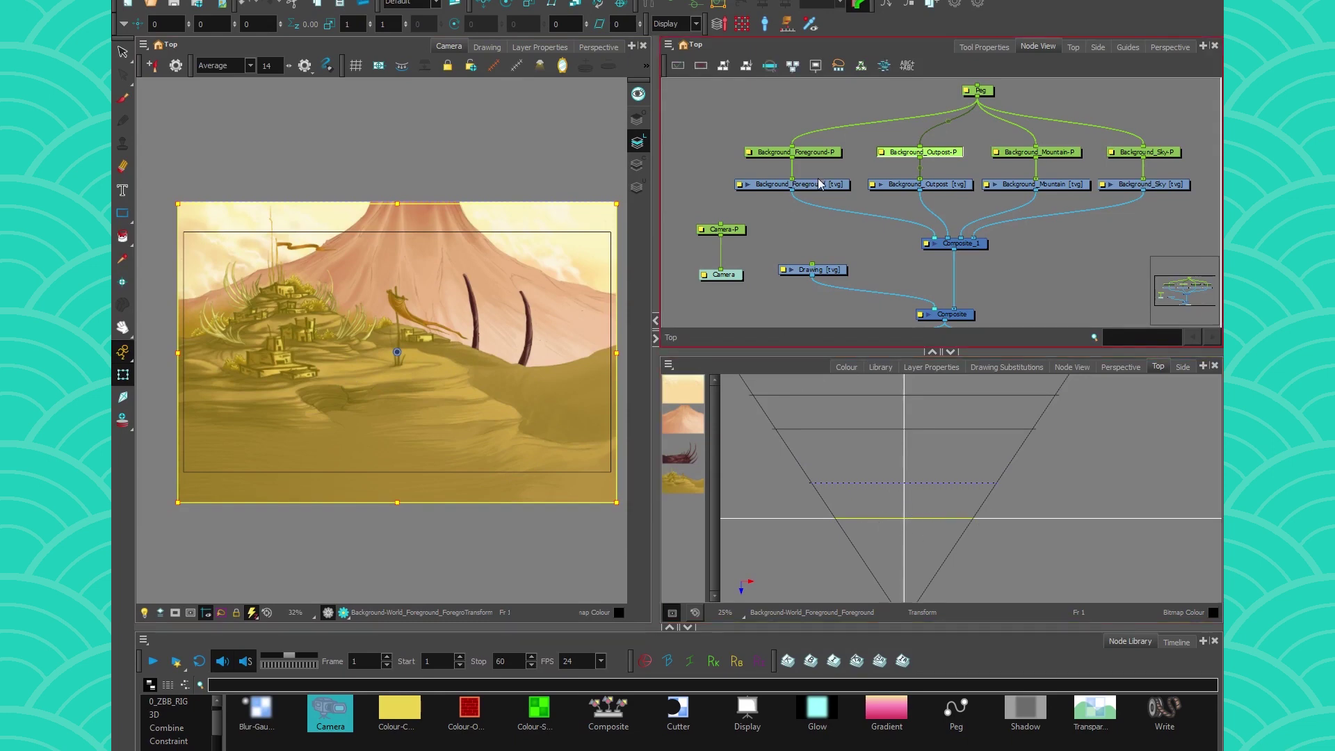
left_click(793, 152)
key("r")
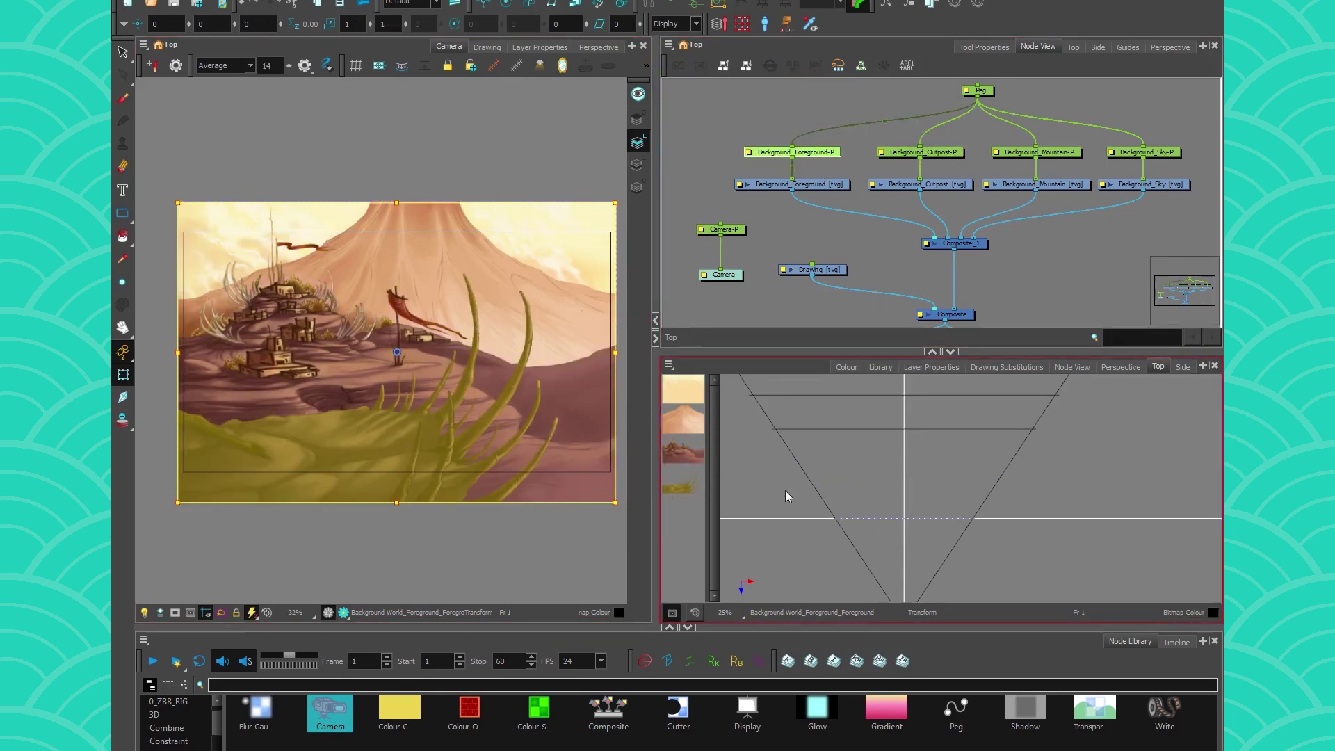
- Pull the Foreground peg to about 5.5 F on the Z-axis, just in front of the camera, with the Maintain Size tool
left_click_drag(857, 485, 847, 420)
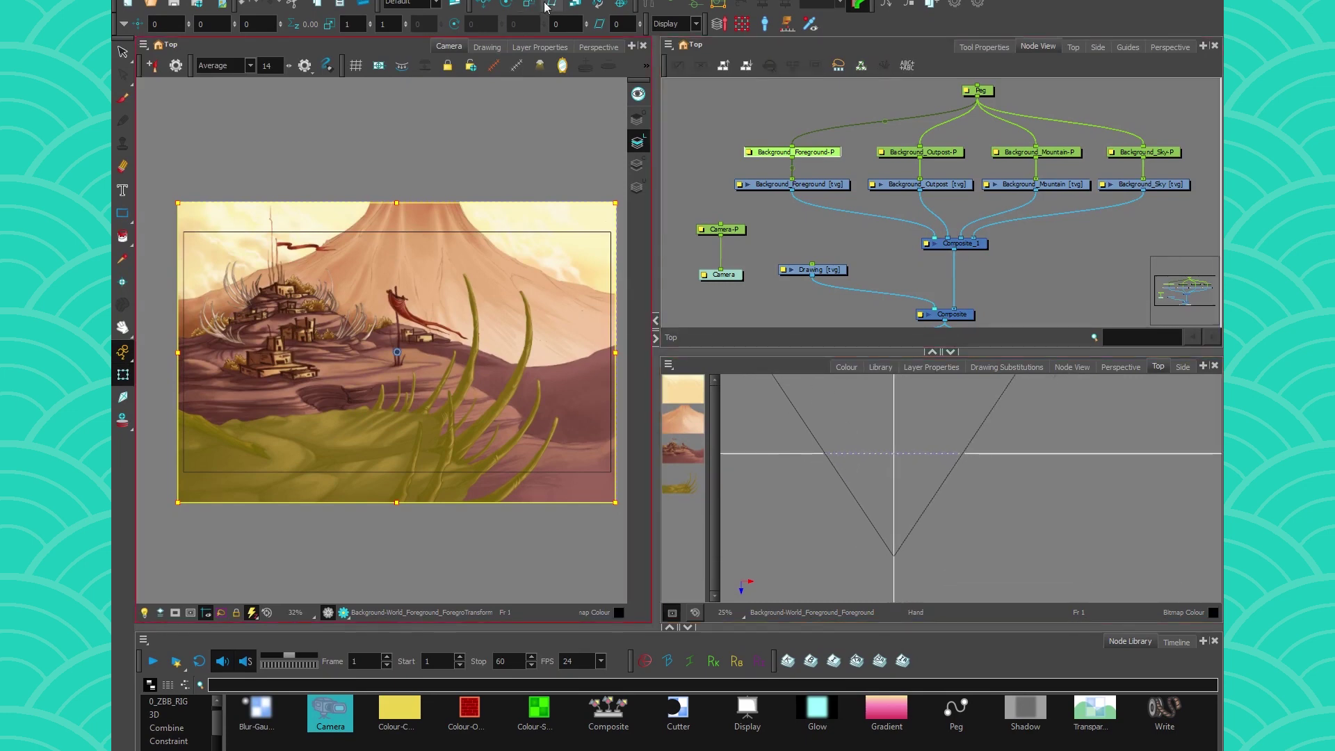
left_click(575, 4)
left_click_drag(902, 478, 900, 536)
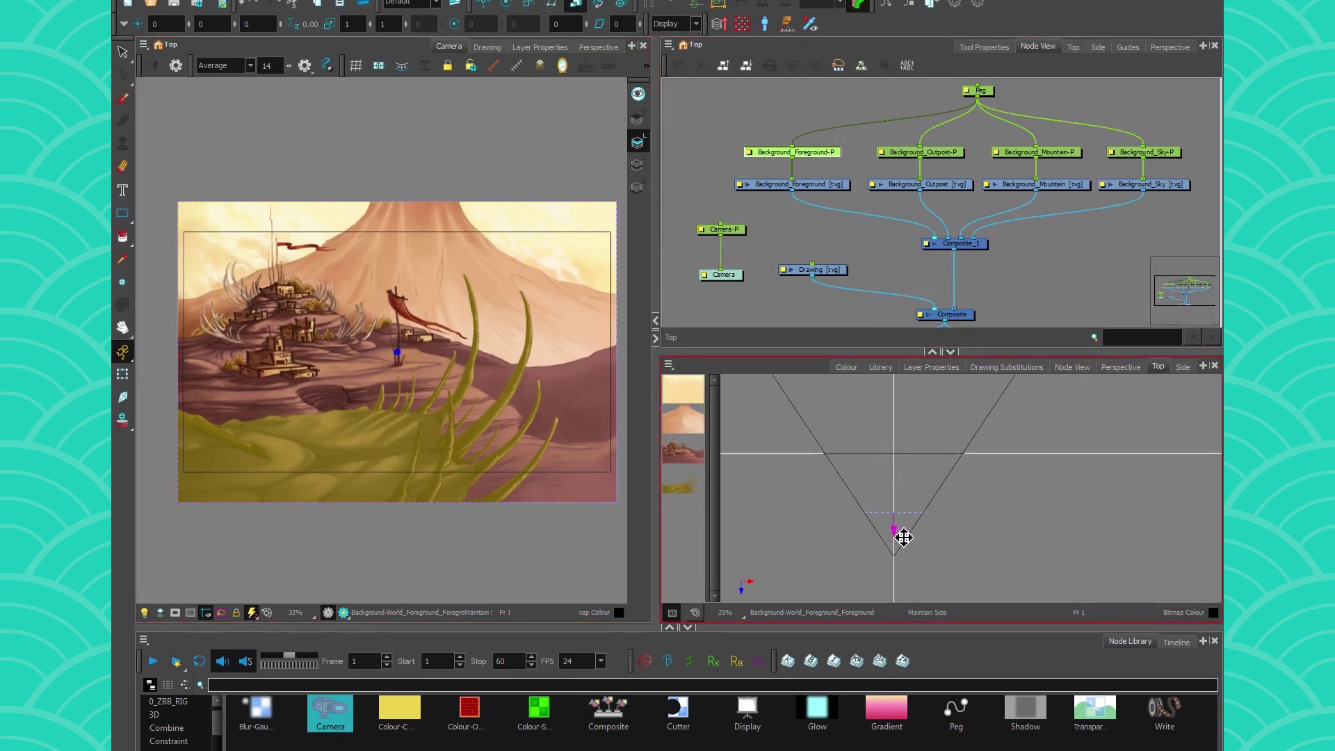
scroll(873, 446, "down", 2)
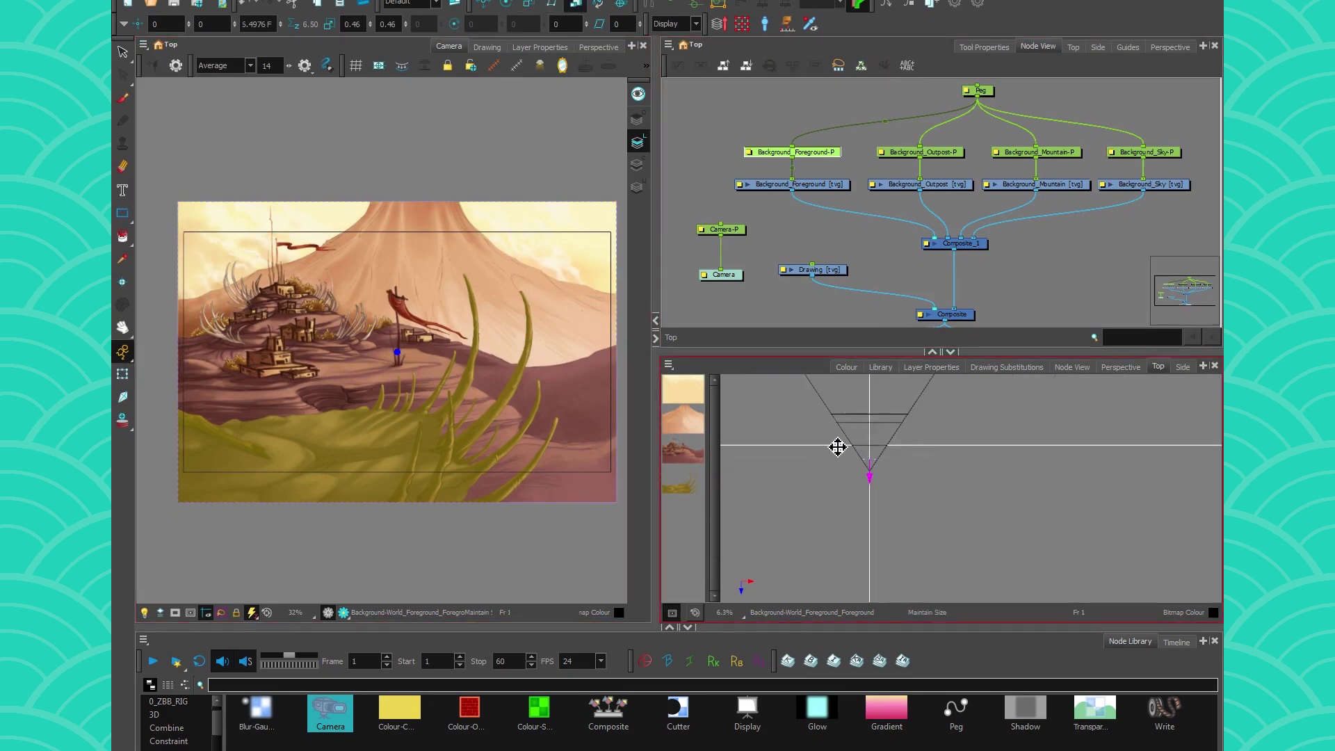
- Test the parallax by transforming the Camera-P peg, undo, and move it again to about 0.52 W, 1.69 N, 3.29 B
left_click(740, 230)
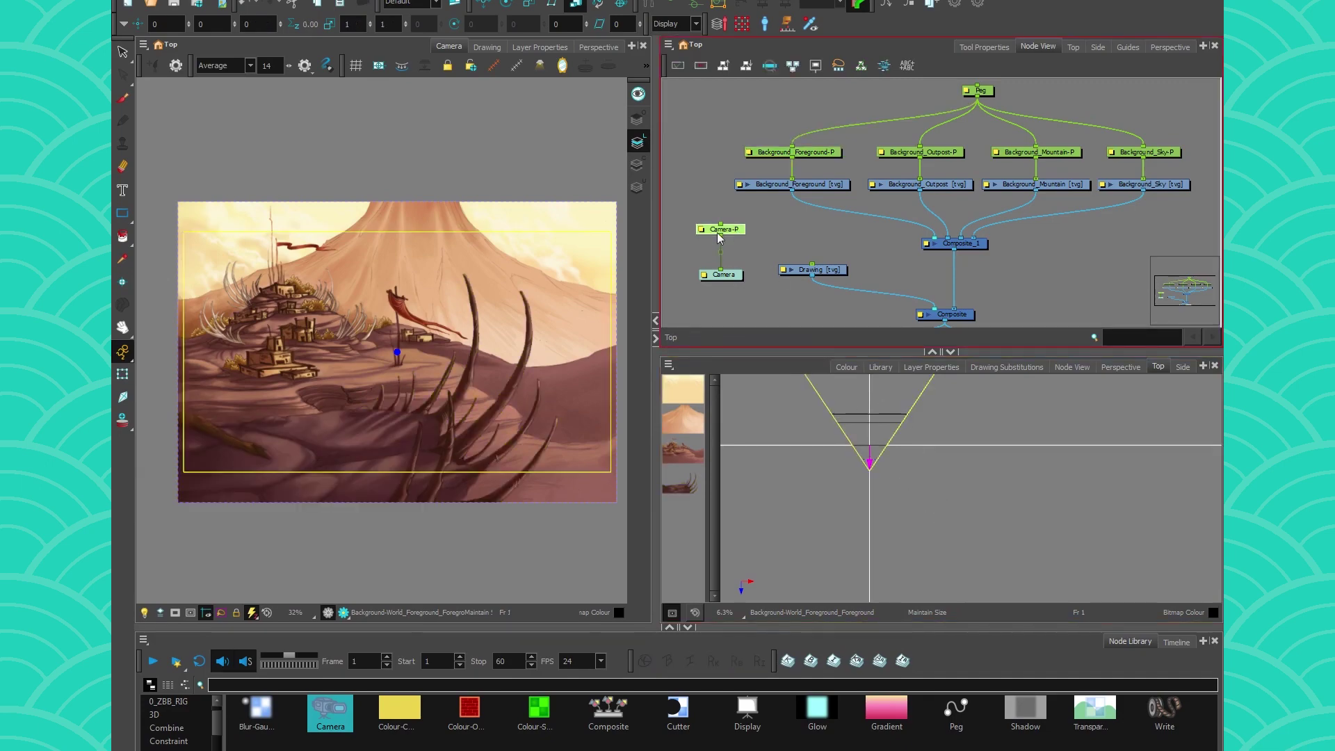
left_click(123, 374)
left_click_drag(186, 474, 313, 412)
key("ctrl+z")
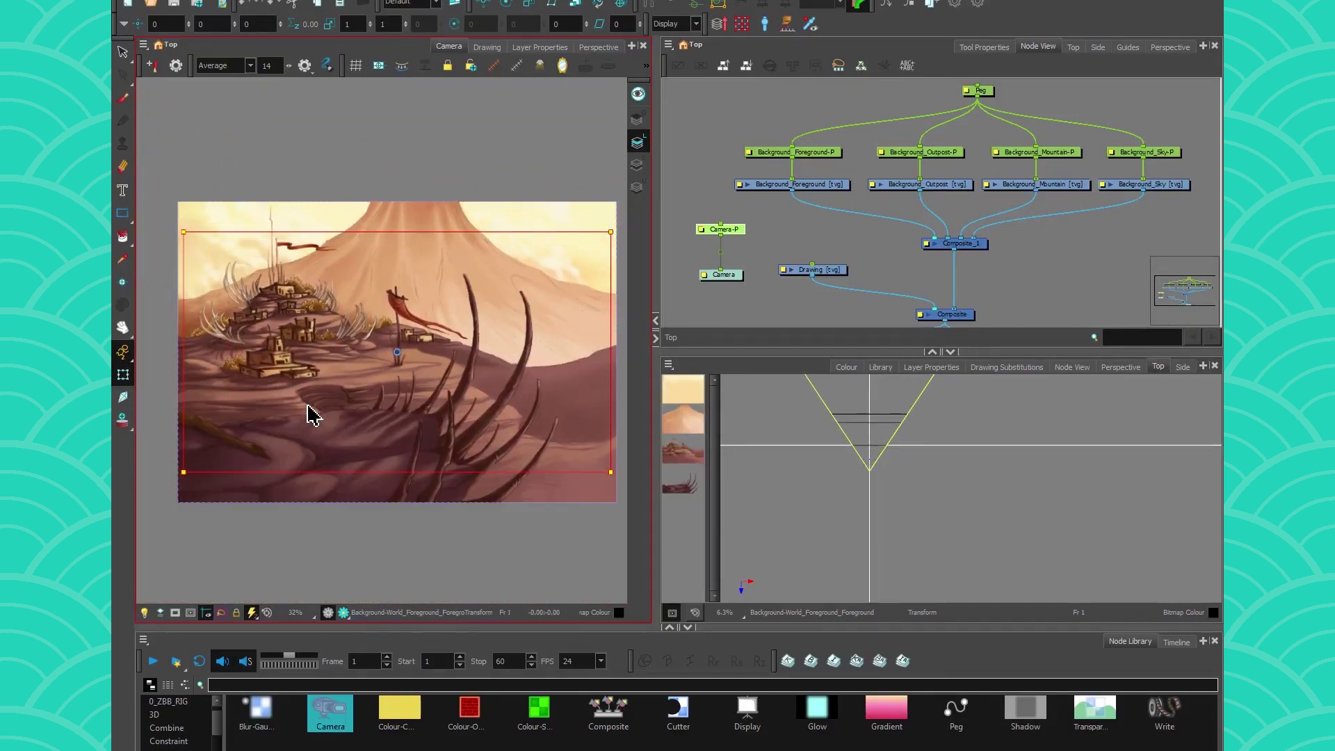
left_click_drag(184, 474, 209, 379)
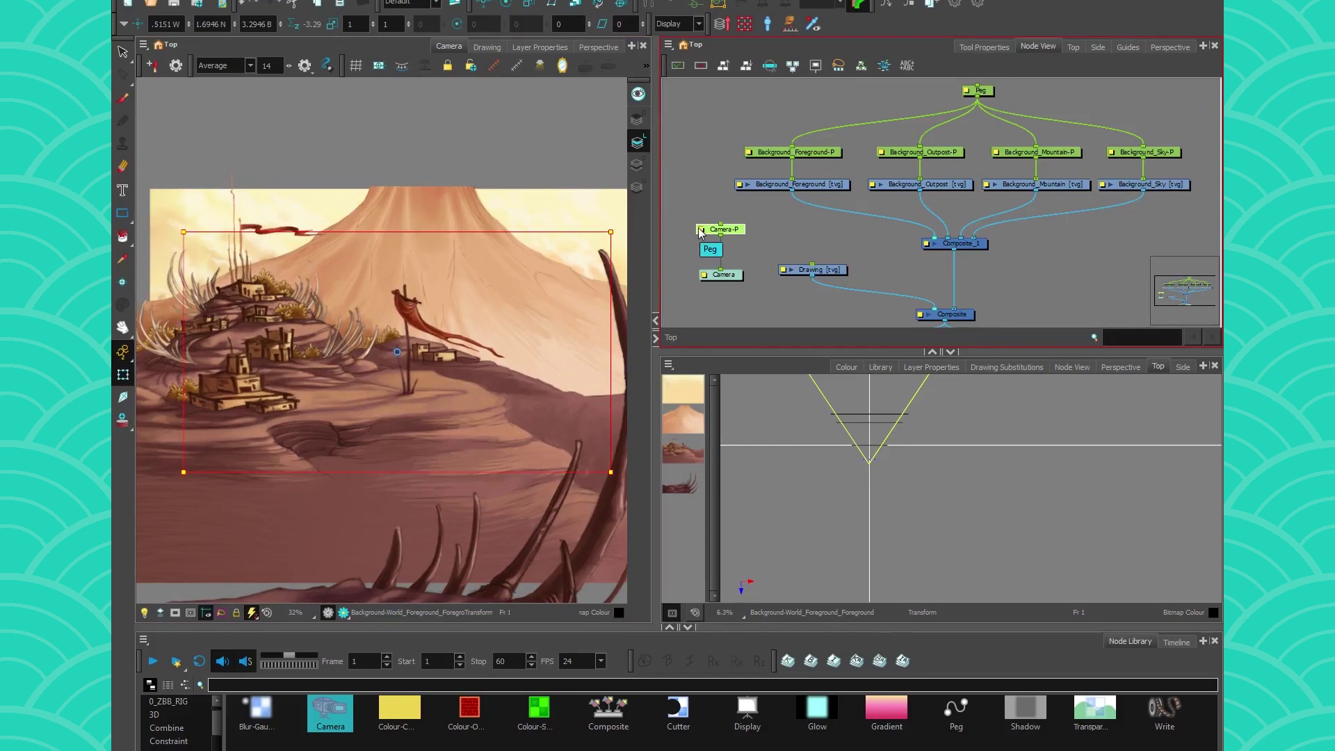
- Enable 3D on the Camera-P peg to rotate the camera around the scene, and delete the peg
double_click(700, 232)
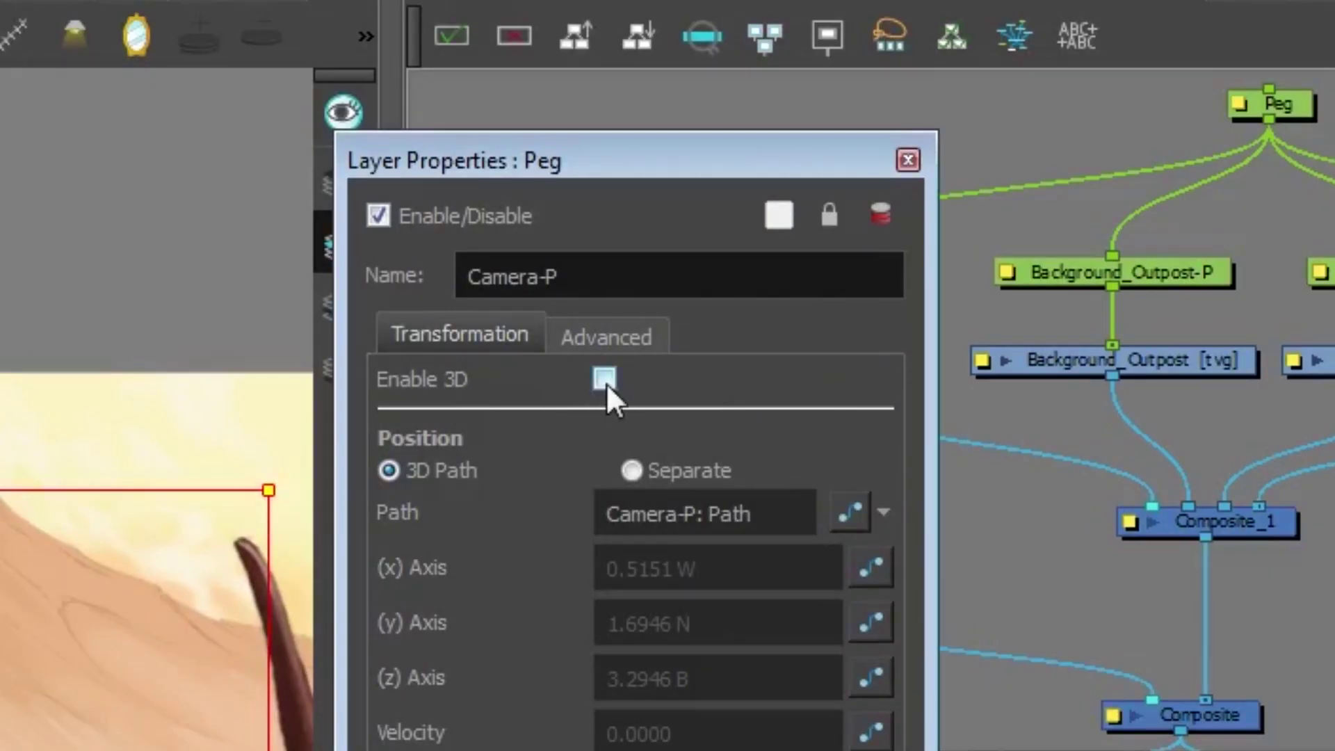
left_click(734, 192)
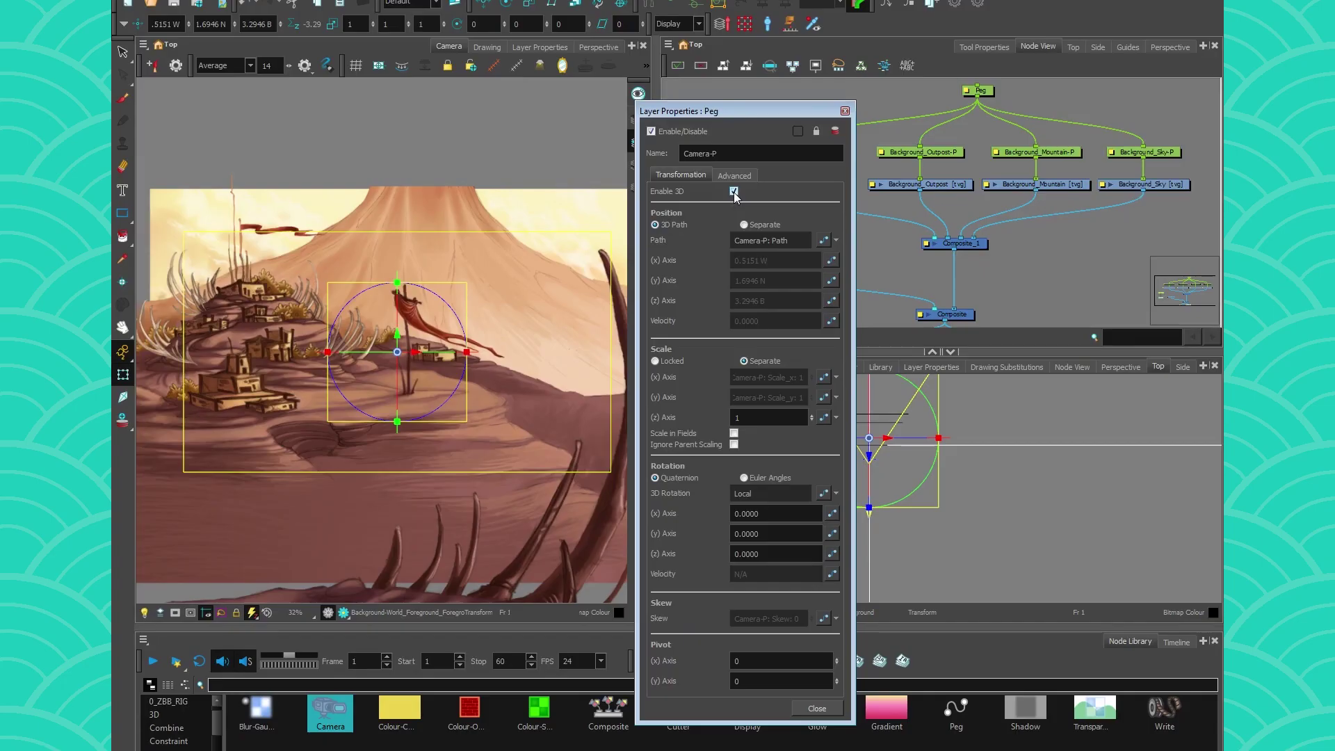
left_click(845, 111)
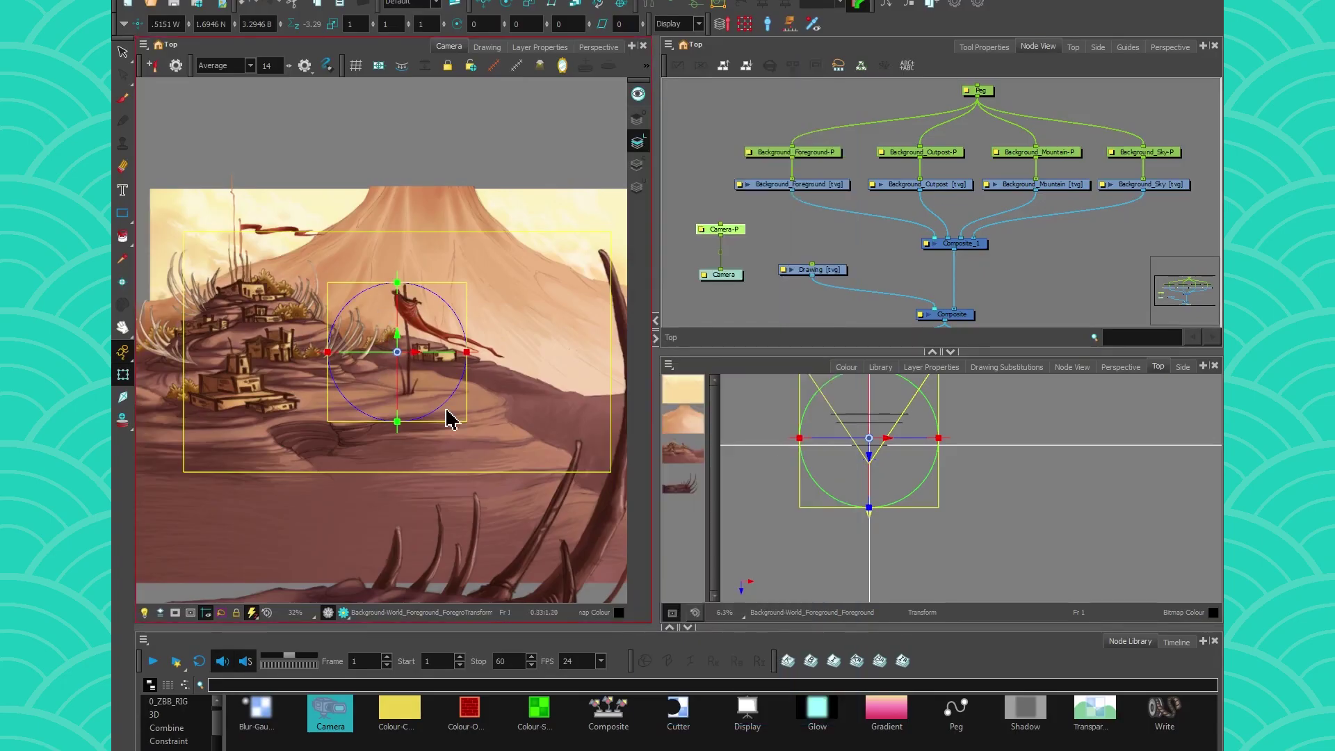
left_click_drag(398, 317, 399, 354)
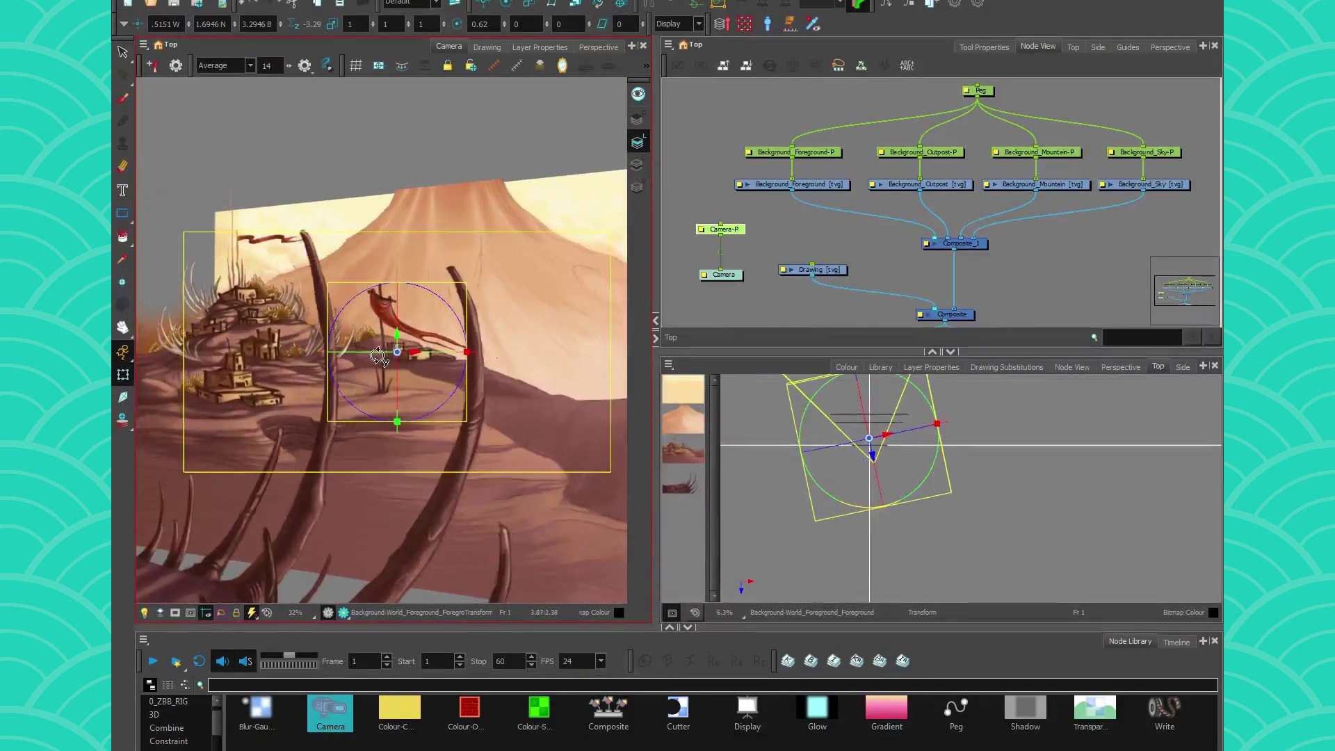
key("Delete")
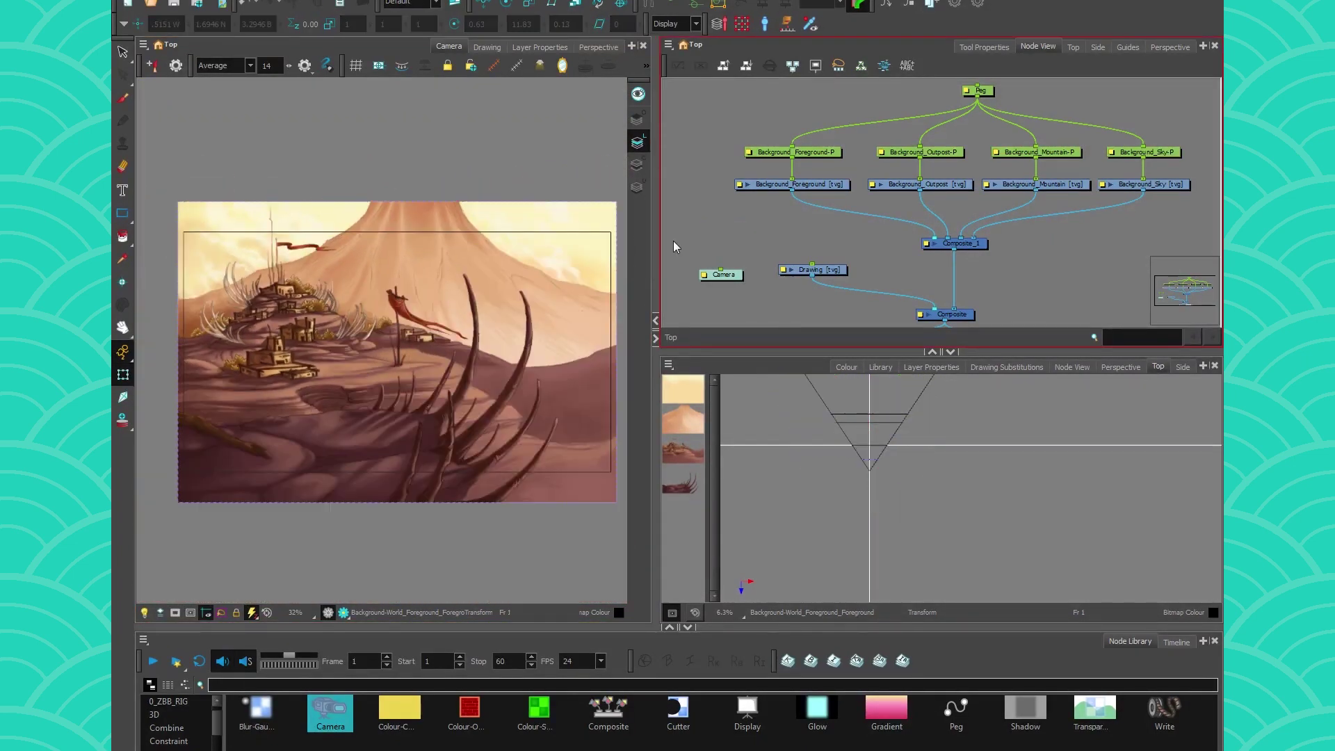
- Enlarge the Top view area and examine the spacing of the layers from an angle in the Perspective view
left_click(790, 397)
left_click_drag(815, 351, 815, 317)
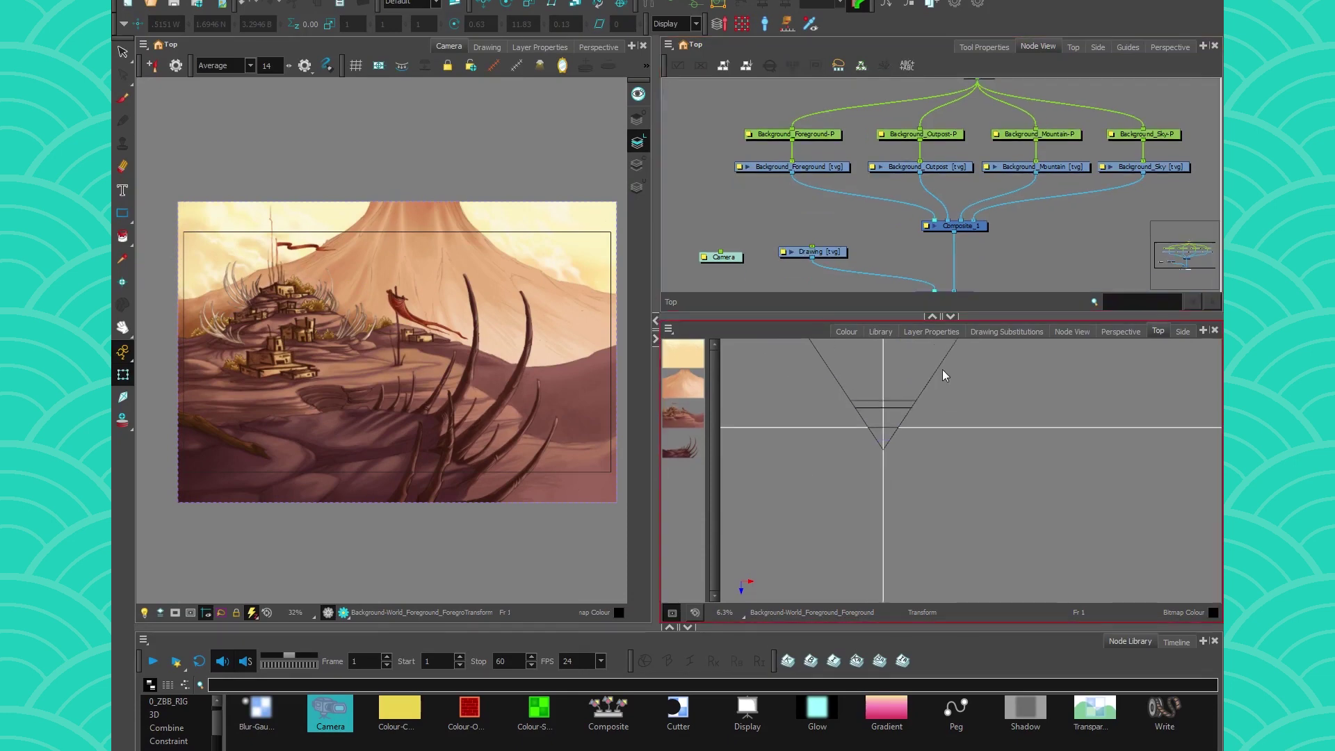
left_click(593, 47)
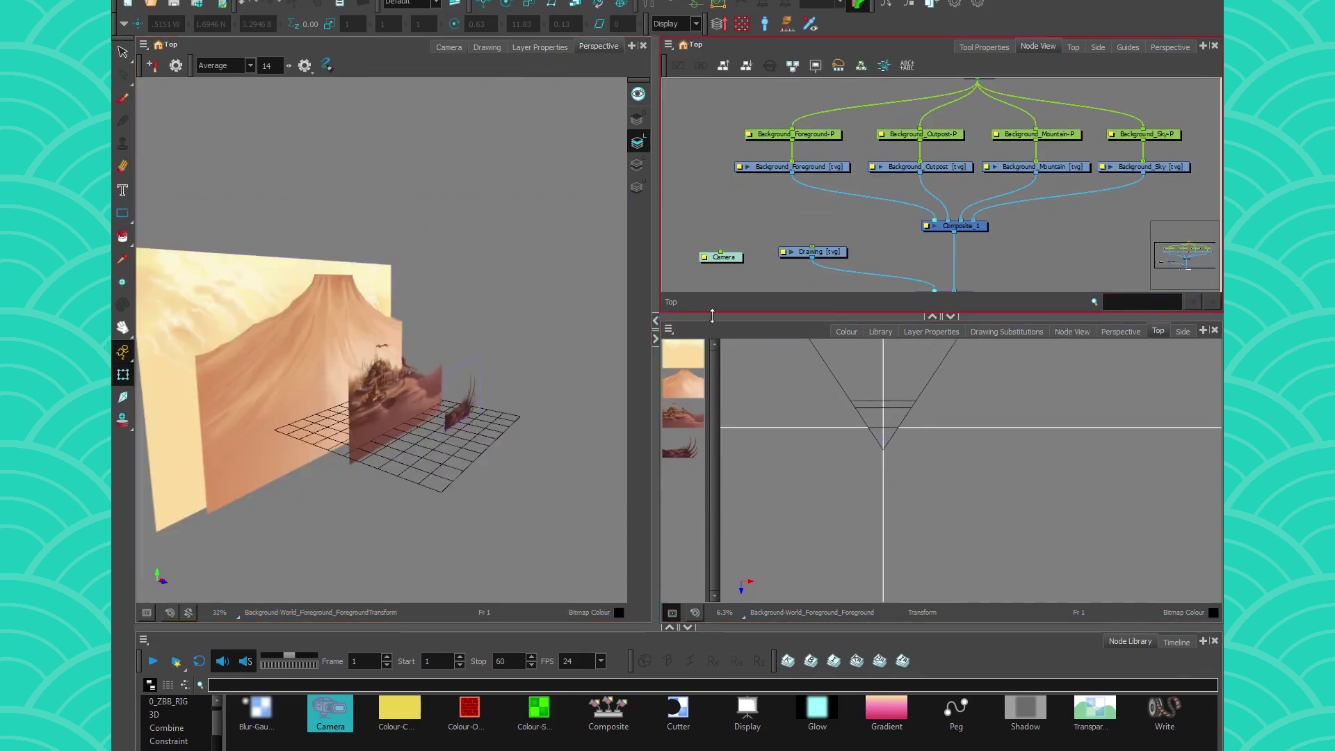
left_click_drag(262, 438, 389, 435)
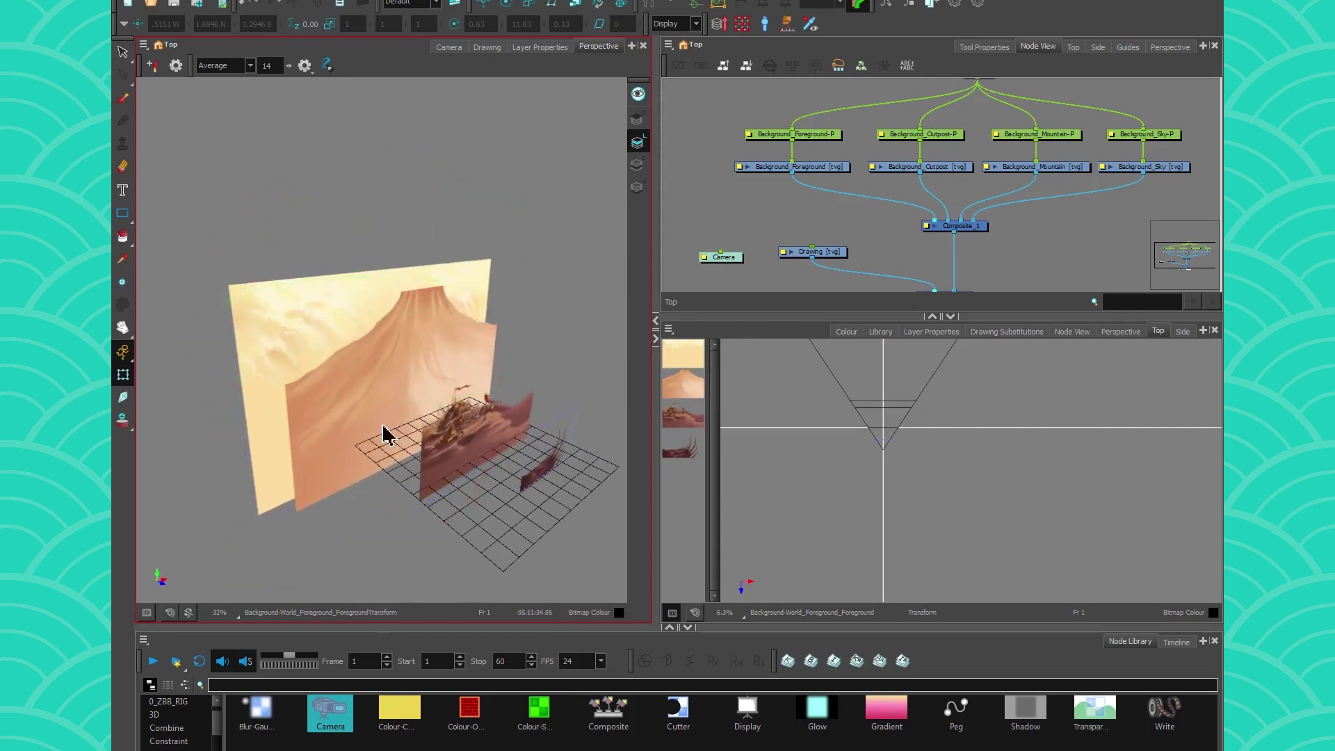
- Try moving the Sky layer in depth with the Translate tool, and check the framing in the Camera view
left_click(701, 237)
left_click(1154, 167)
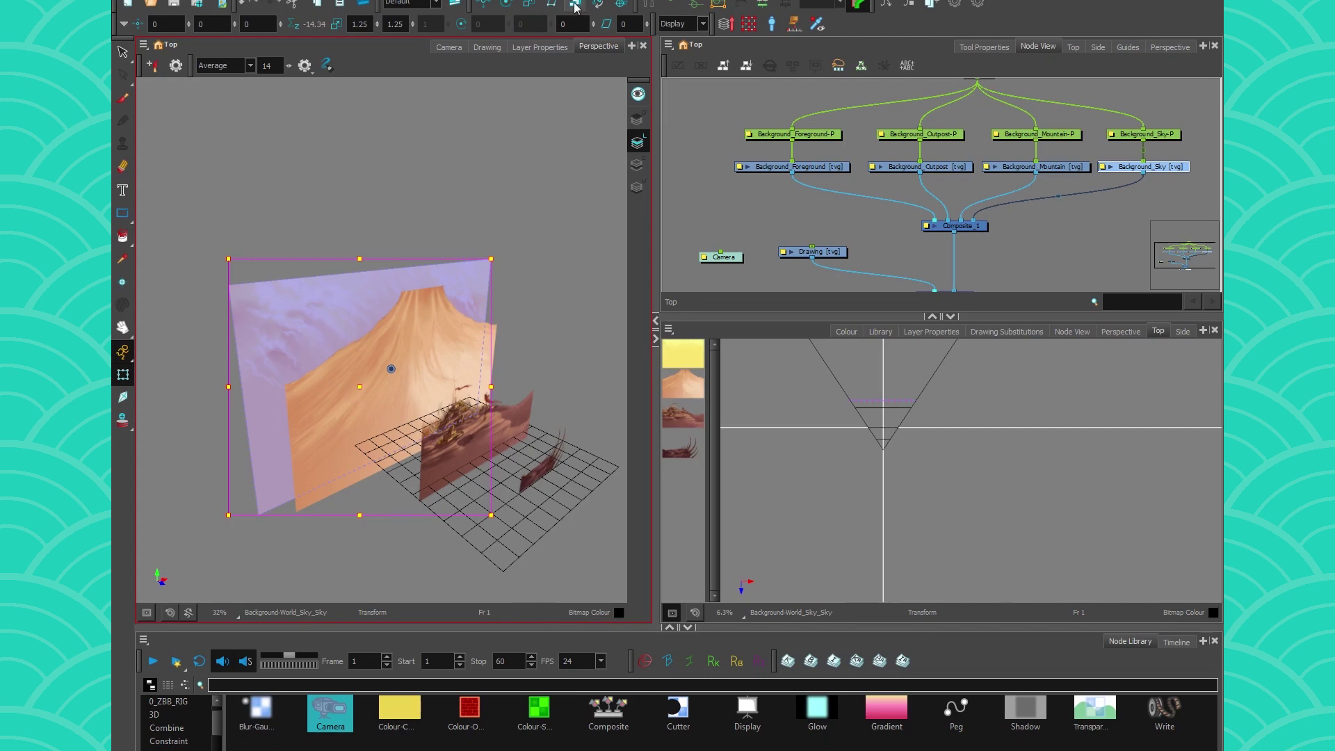
left_click(484, 7)
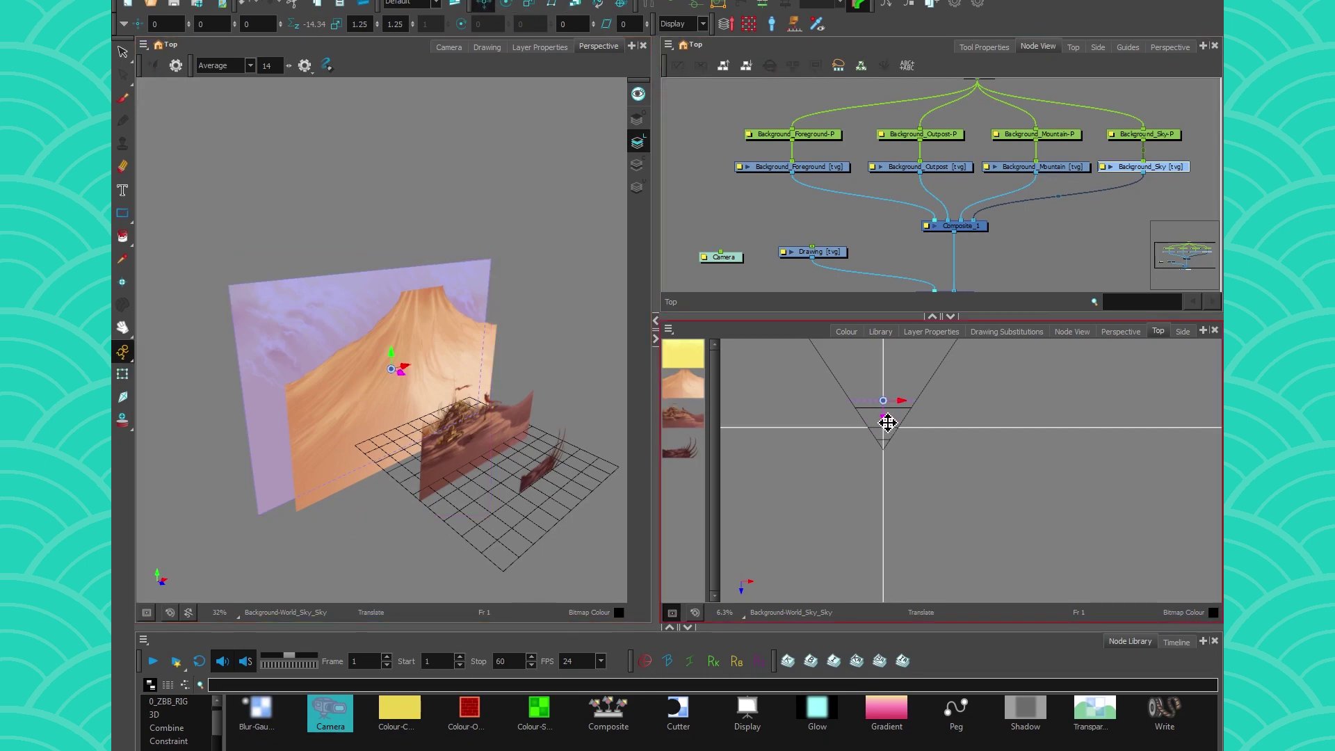
left_click_drag(888, 417, 834, 394)
left_click(449, 46)
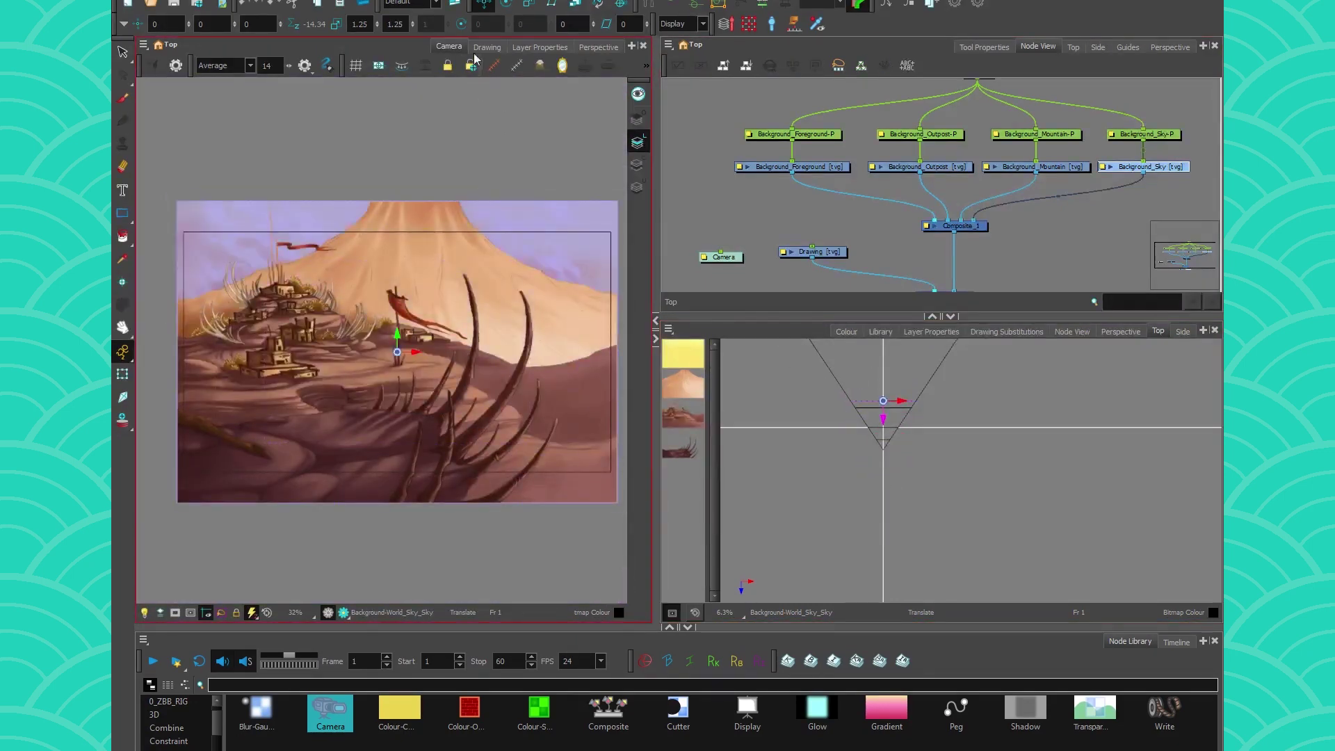
- Bring the Sky layer forward to the camera with the Maintain Size tool, and push it back well behind the Mountain layer
left_click(575, 4)
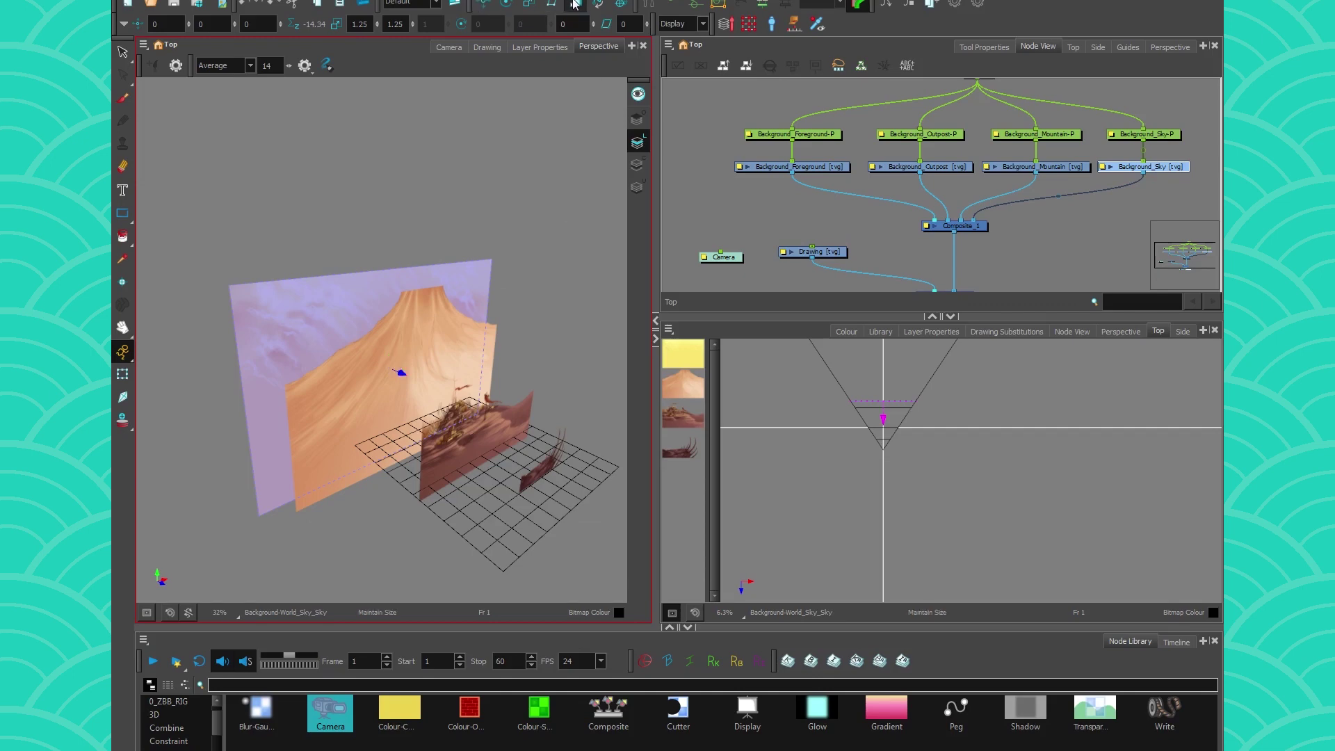
left_click_drag(889, 427, 884, 465)
mouse_move(480, 455)
left_mouse_down()
mouse_move(512, 471)
mouse_move(501, 458)
mouse_move(566, 459)
left_mouse_up()
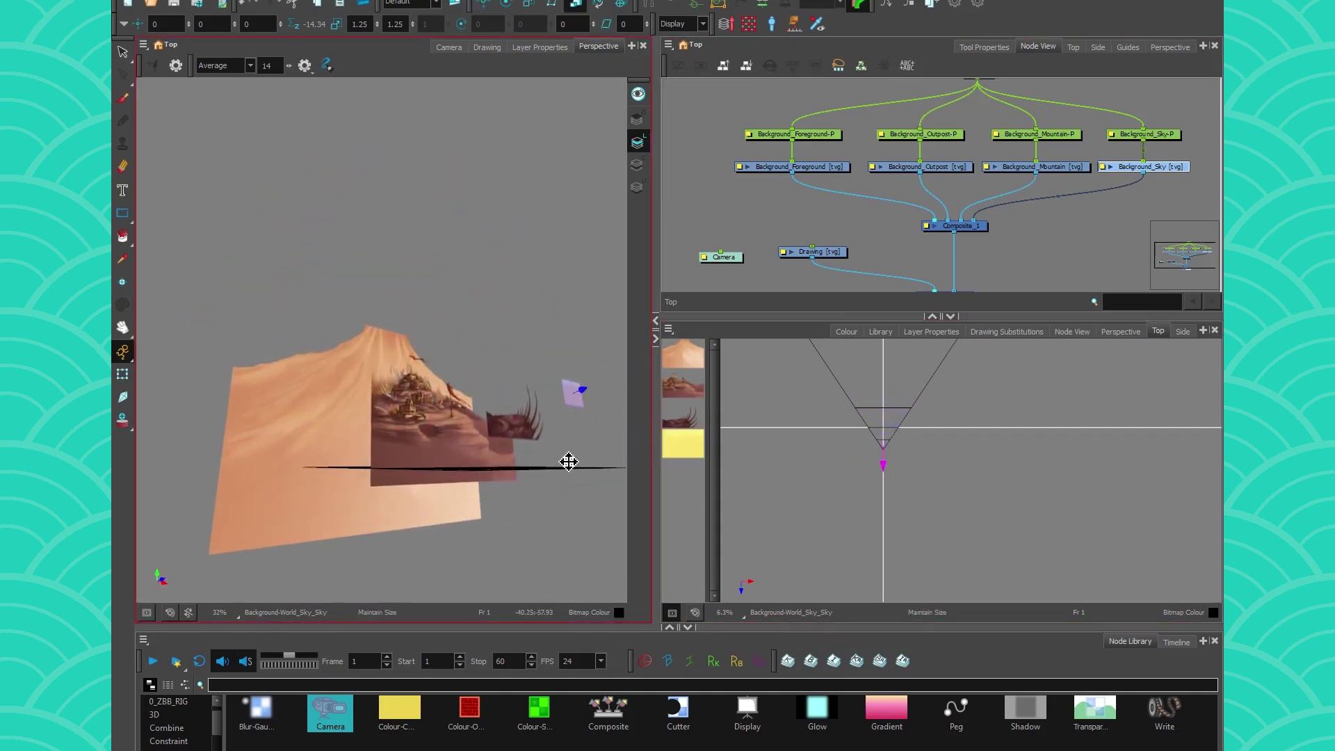
mouse_move(883, 463)
left_mouse_down()
mouse_move(890, 379)
mouse_move(888, 471)
mouse_move(883, 411)
left_mouse_up()
left_click(448, 46)
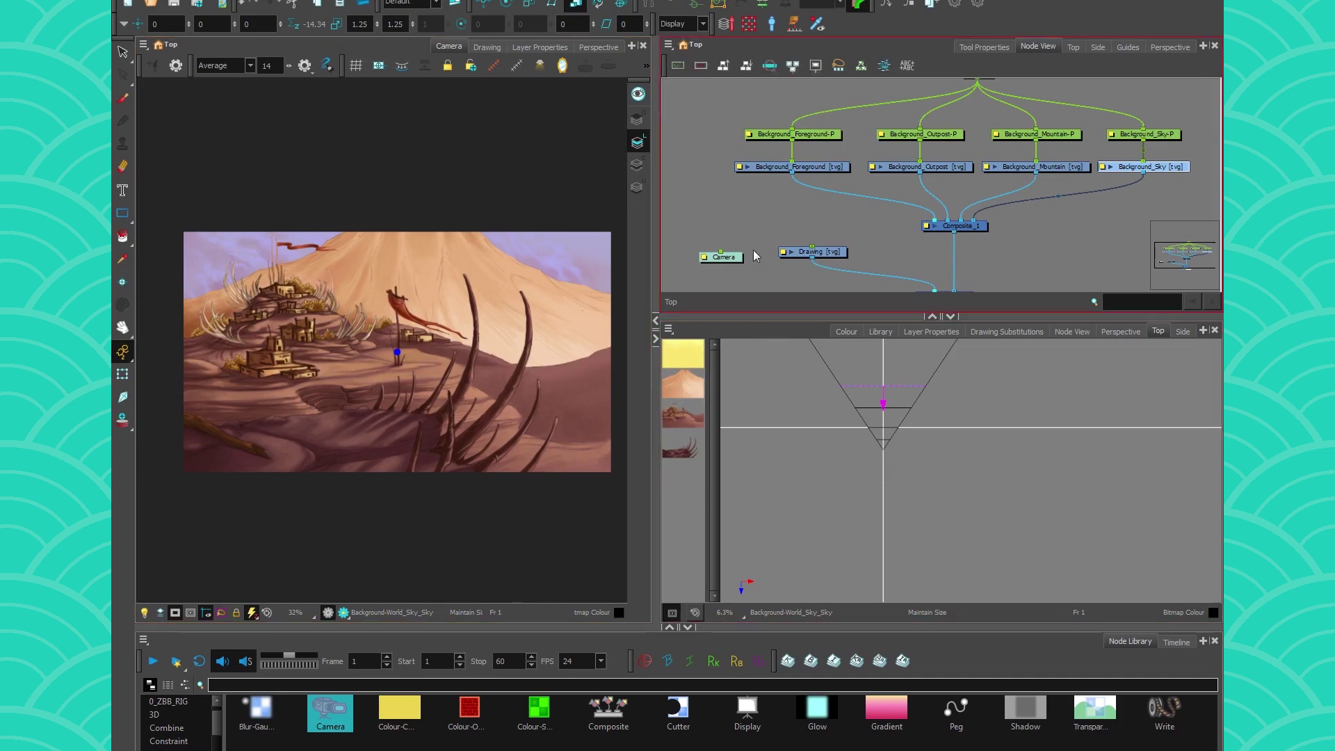
- Add a parent peg to the Camera node and transform it to move the camera to about 2.05 B on the Z-axis
left_click(723, 256)
key("ctrl+p")
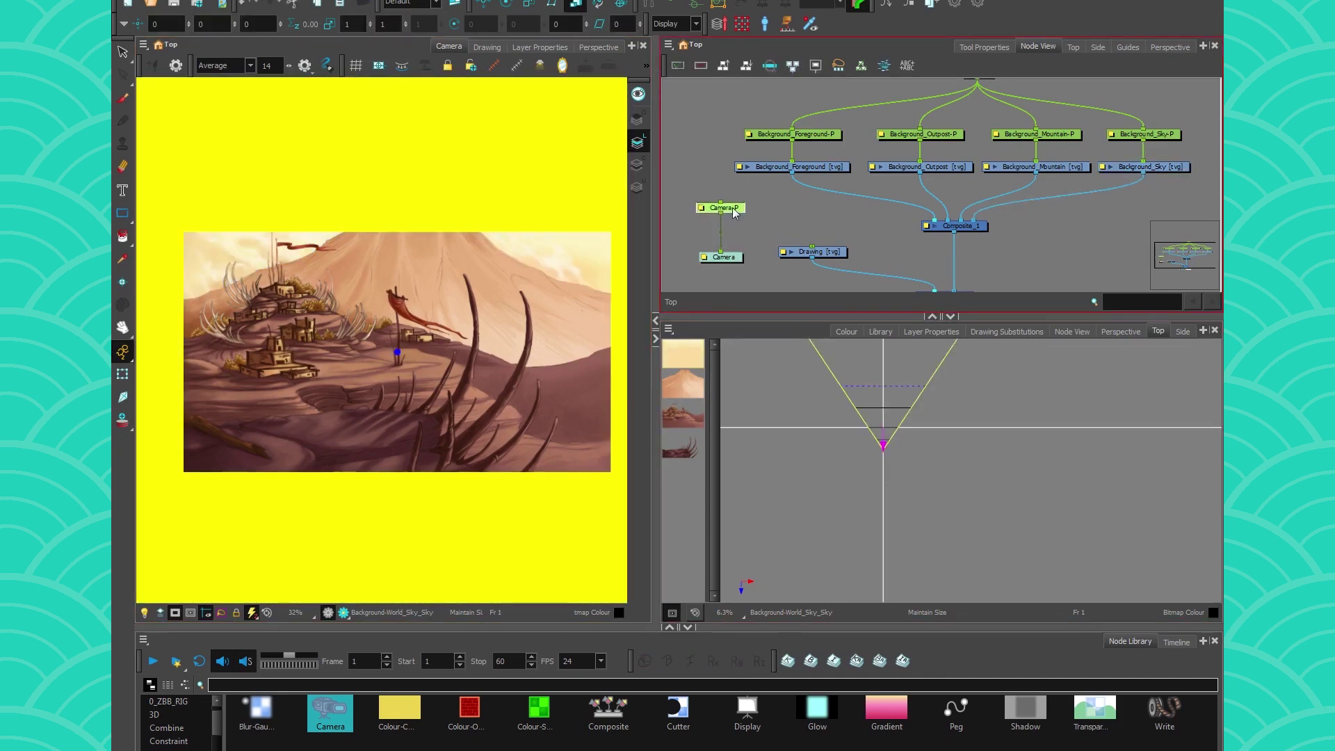
left_click(124, 377)
left_click_drag(183, 233, 149, 212)
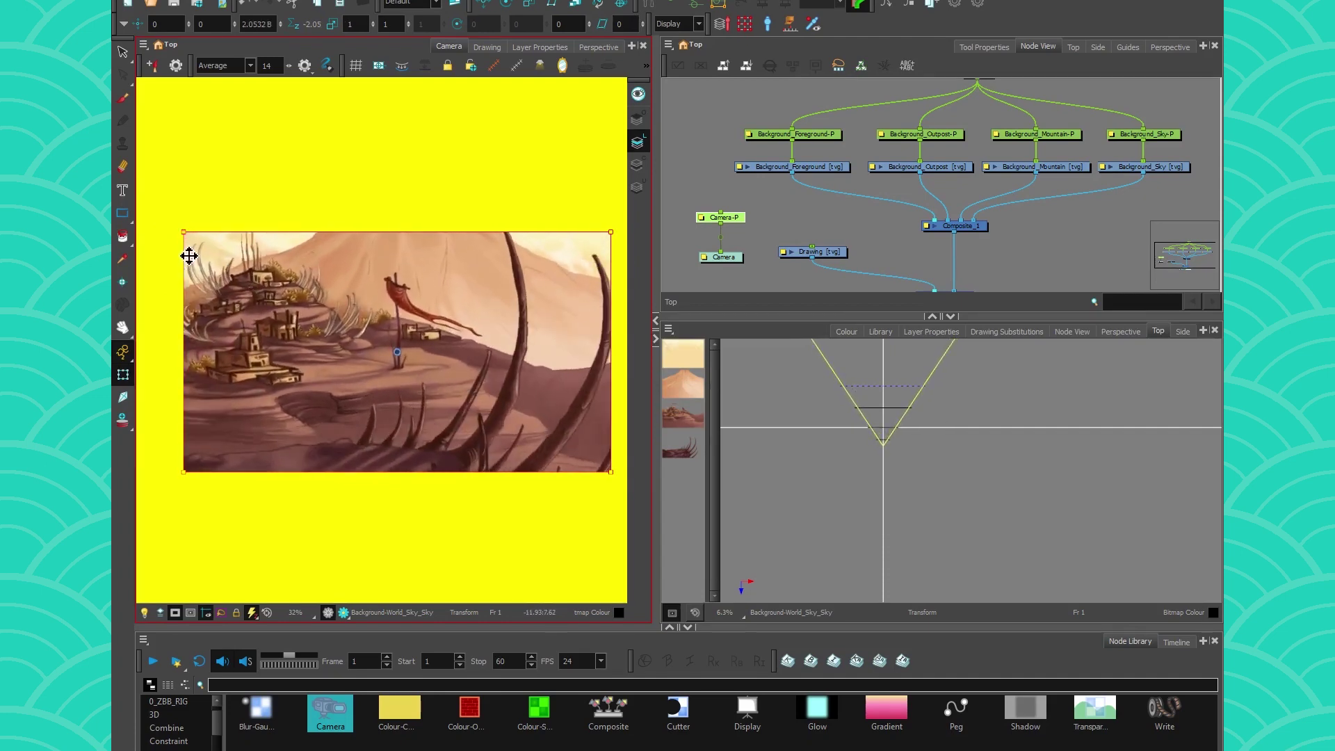
- Shift the camera vertically to about 2.09 N through its peg, and reset the peg's transformation to its original position
mouse_move(191, 263)
left_mouse_down()
mouse_move(173, 249)
mouse_move(178, 265)
mouse_move(184, 240)
left_mouse_up()
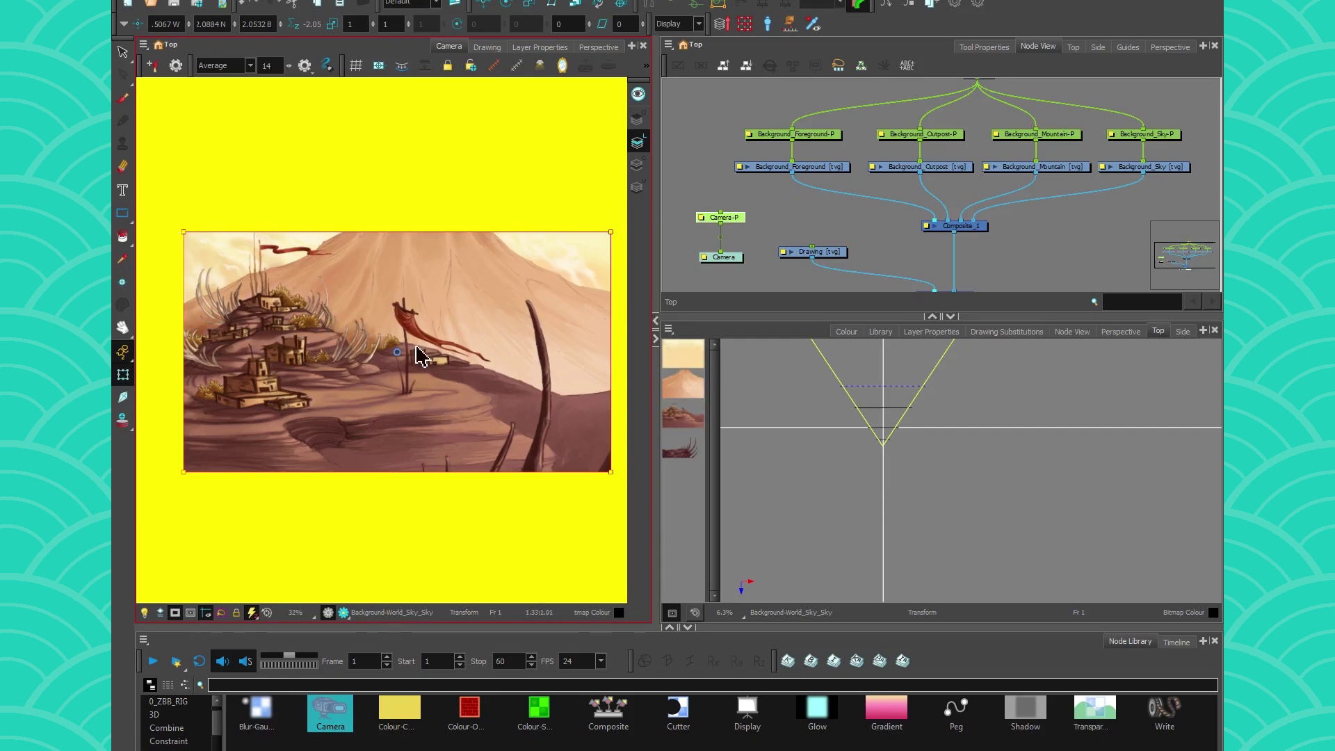
key("ctrl+r")
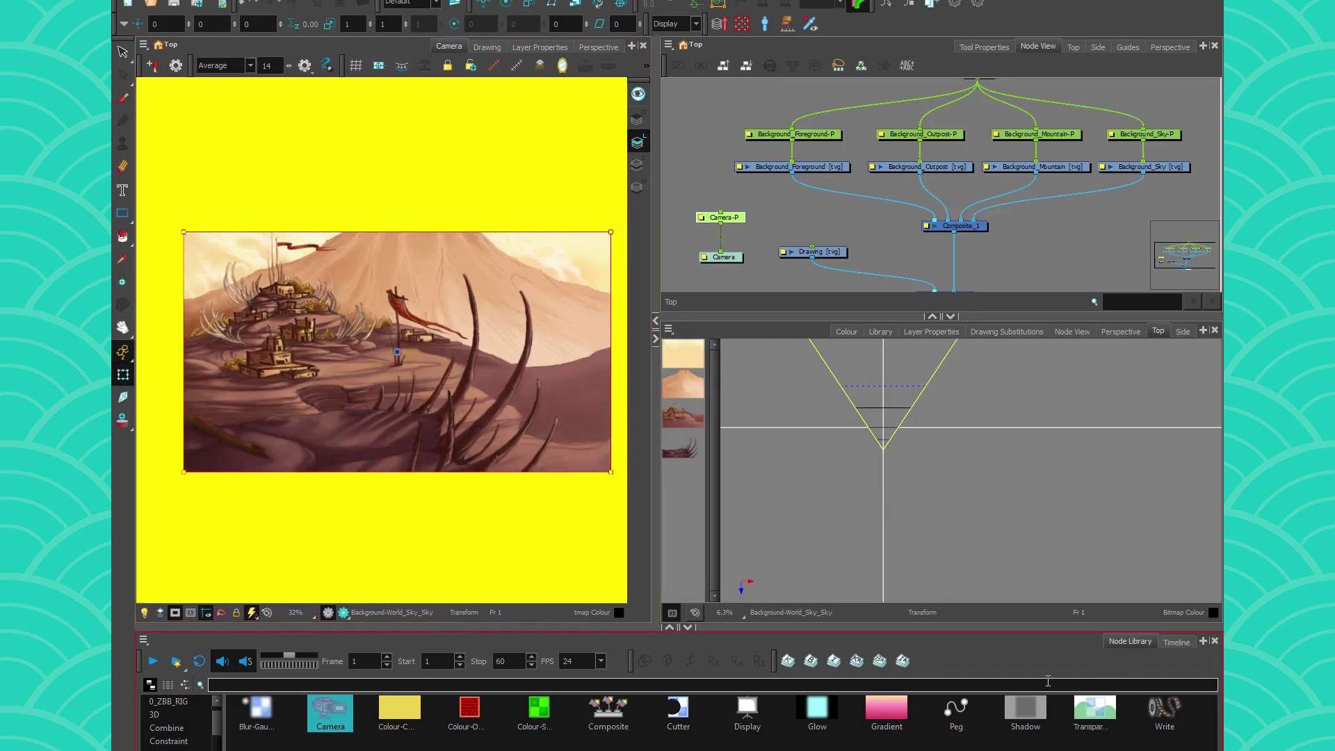
- Check the Position setting of the Camera-P peg in its layer properties
left_click(716, 197)
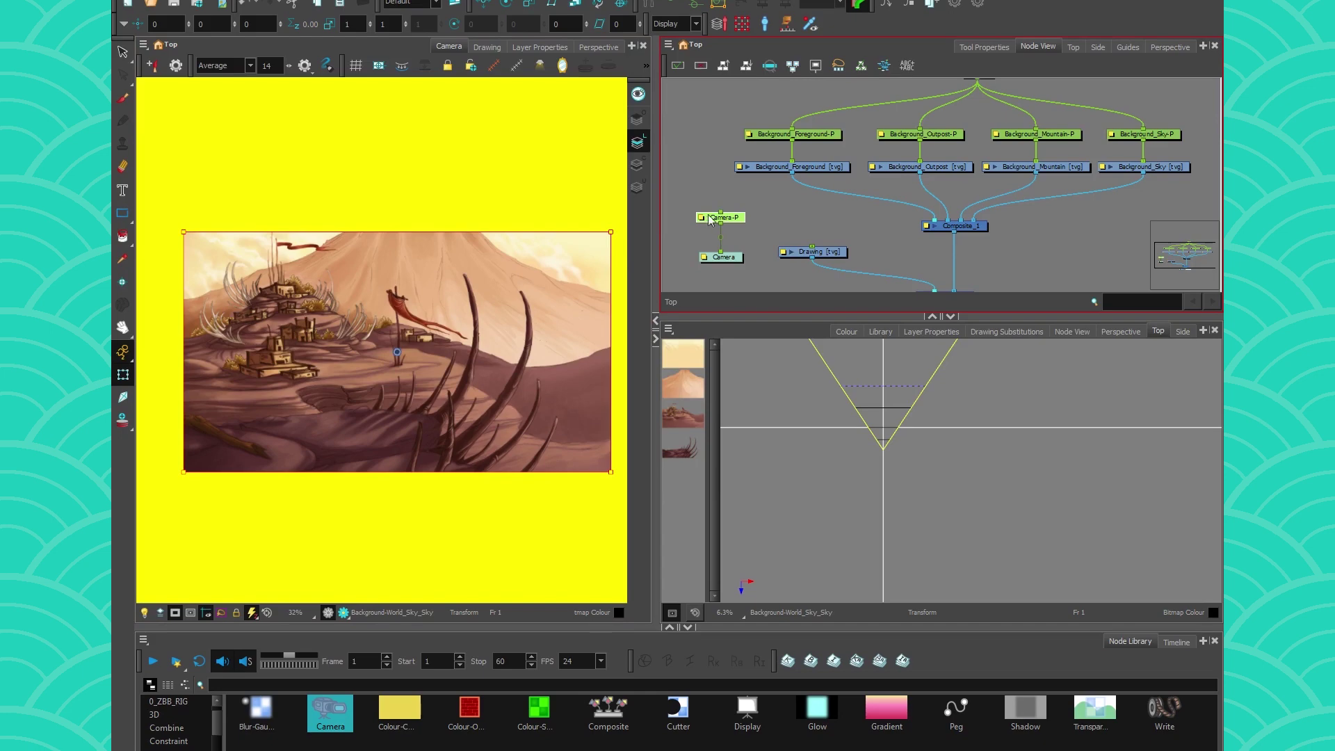
double_click(709, 219)
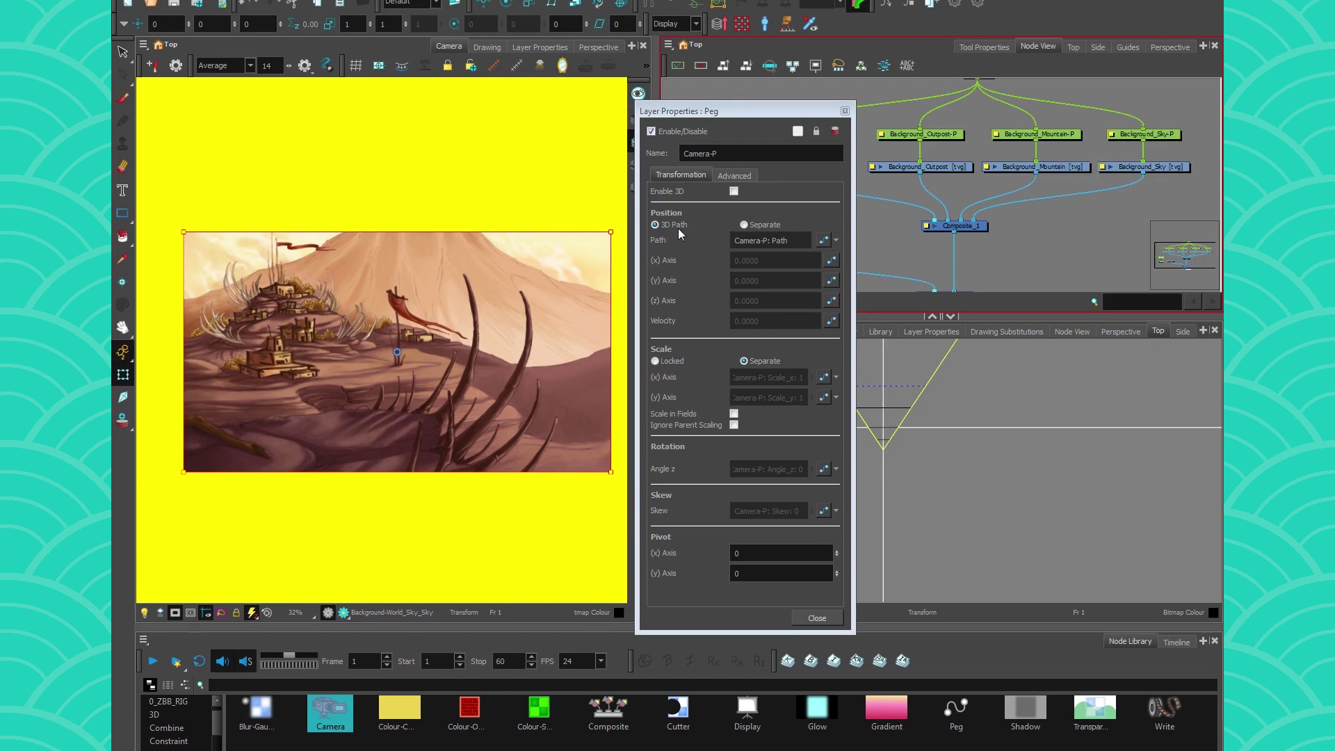
left_click(844, 111)
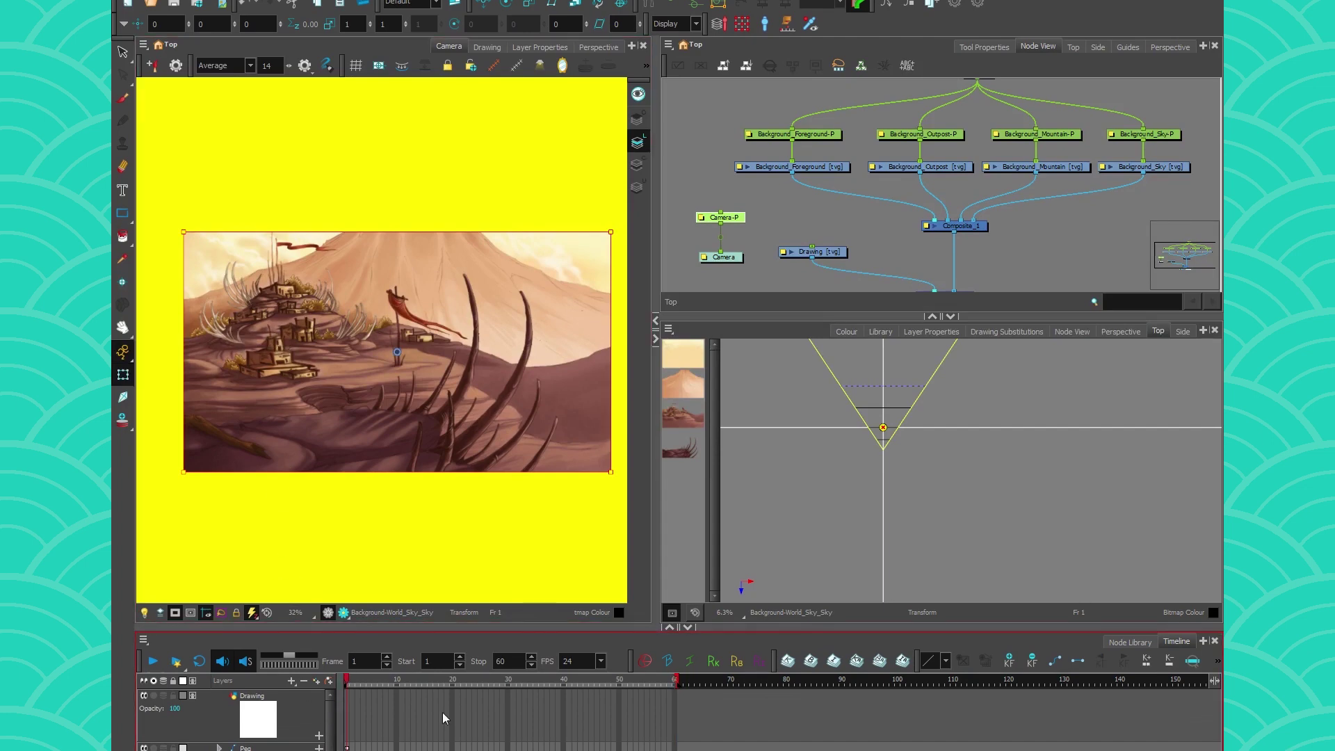
- At frame 37, move the camera peg to about 4.21 N and 4.23 B, and show its motion path in the Top view
left_click(539, 747)
left_click_drag(184, 232, 164, 272)
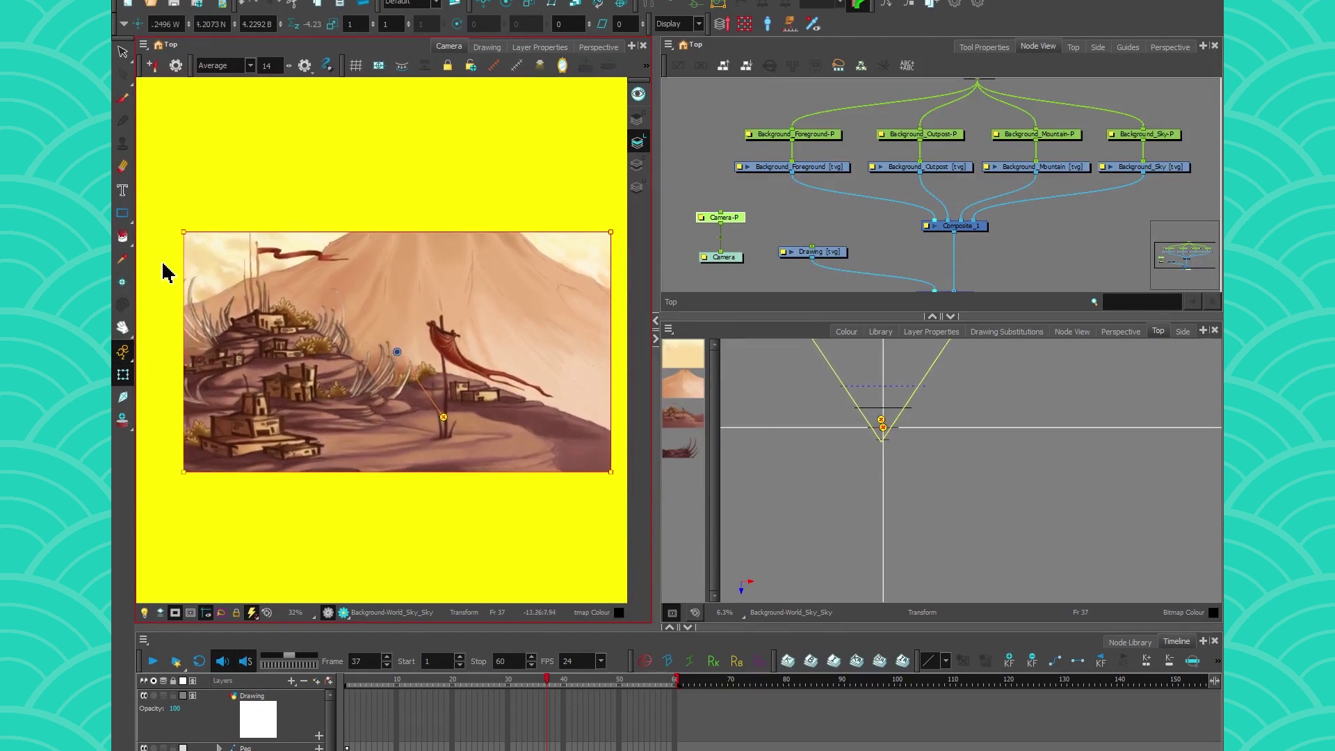
scroll(882, 425, "up", 8)
left_click(727, 219)
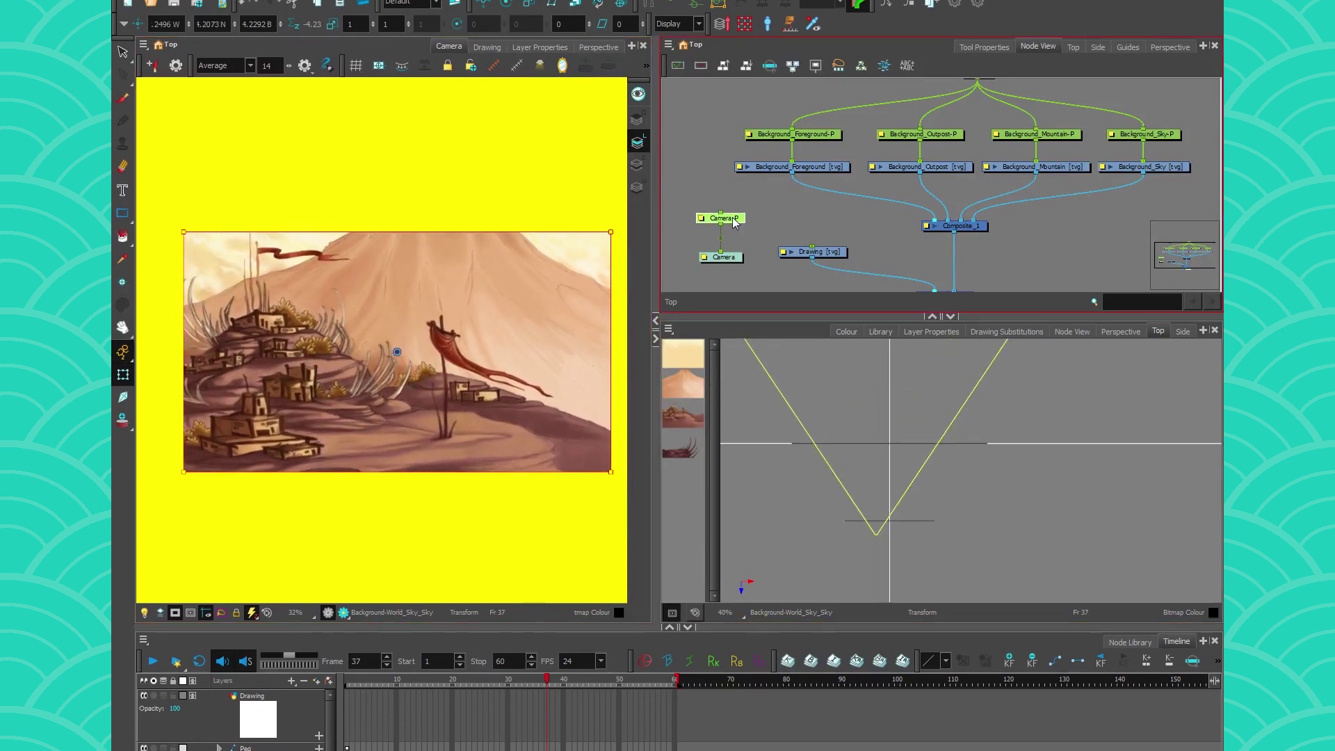
left_click(493, 71)
scroll(857, 431, "up", 3)
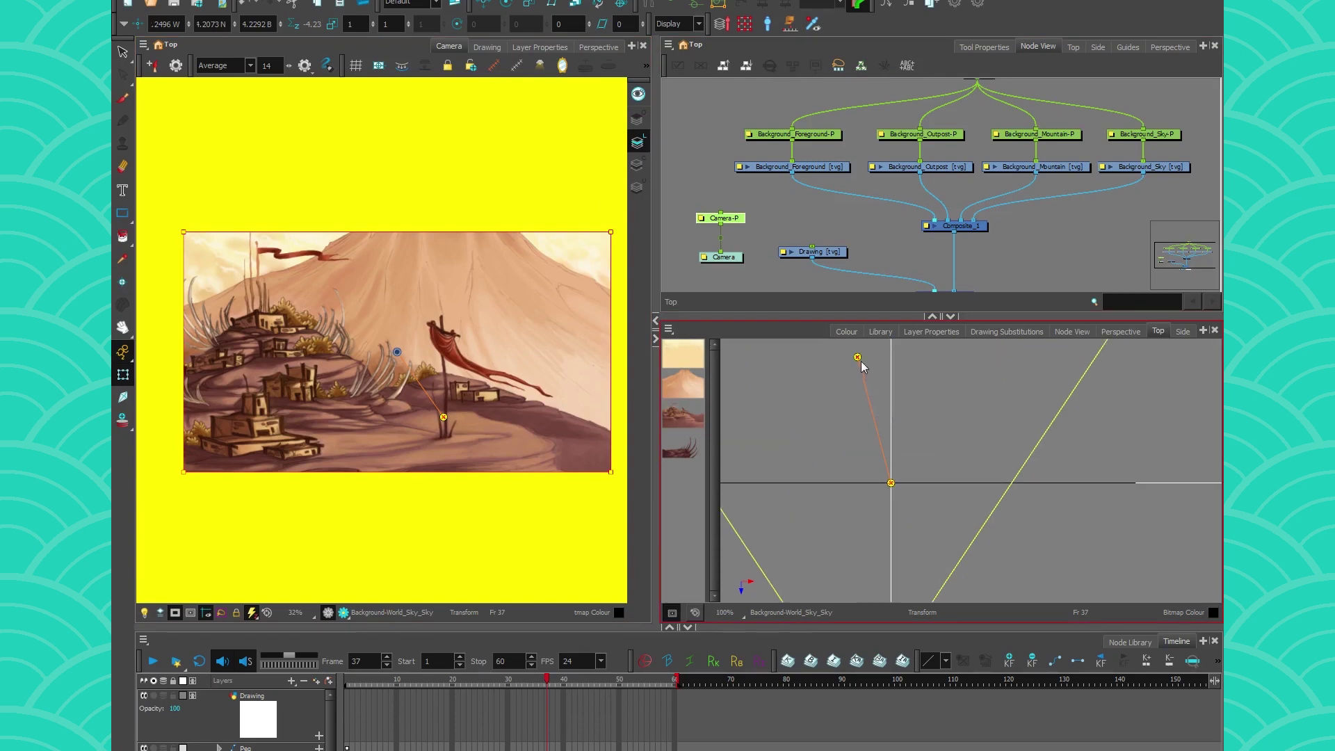
- Try different easing presets on the camera peg's first keyframe, and apply the S-shaped ease-in and ease-out preset
left_click(347, 748)
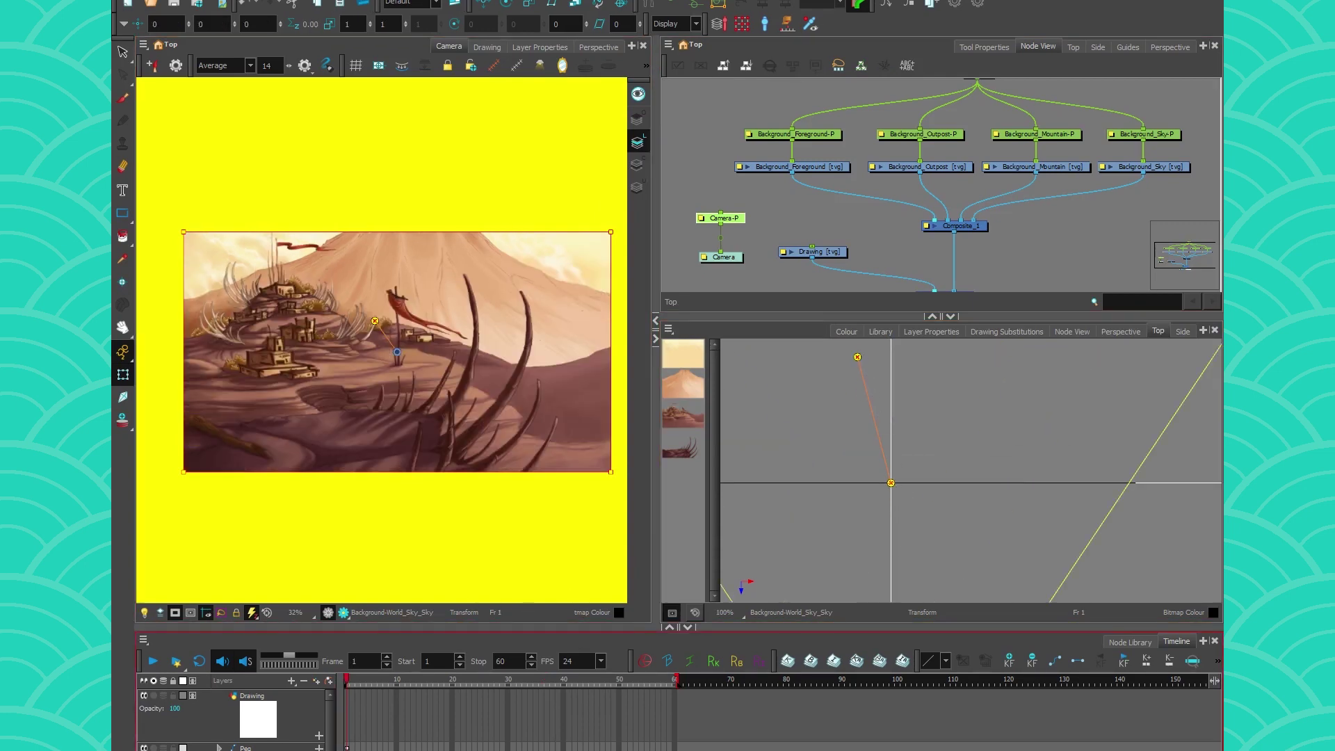
left_click(861, 369)
left_click(946, 661)
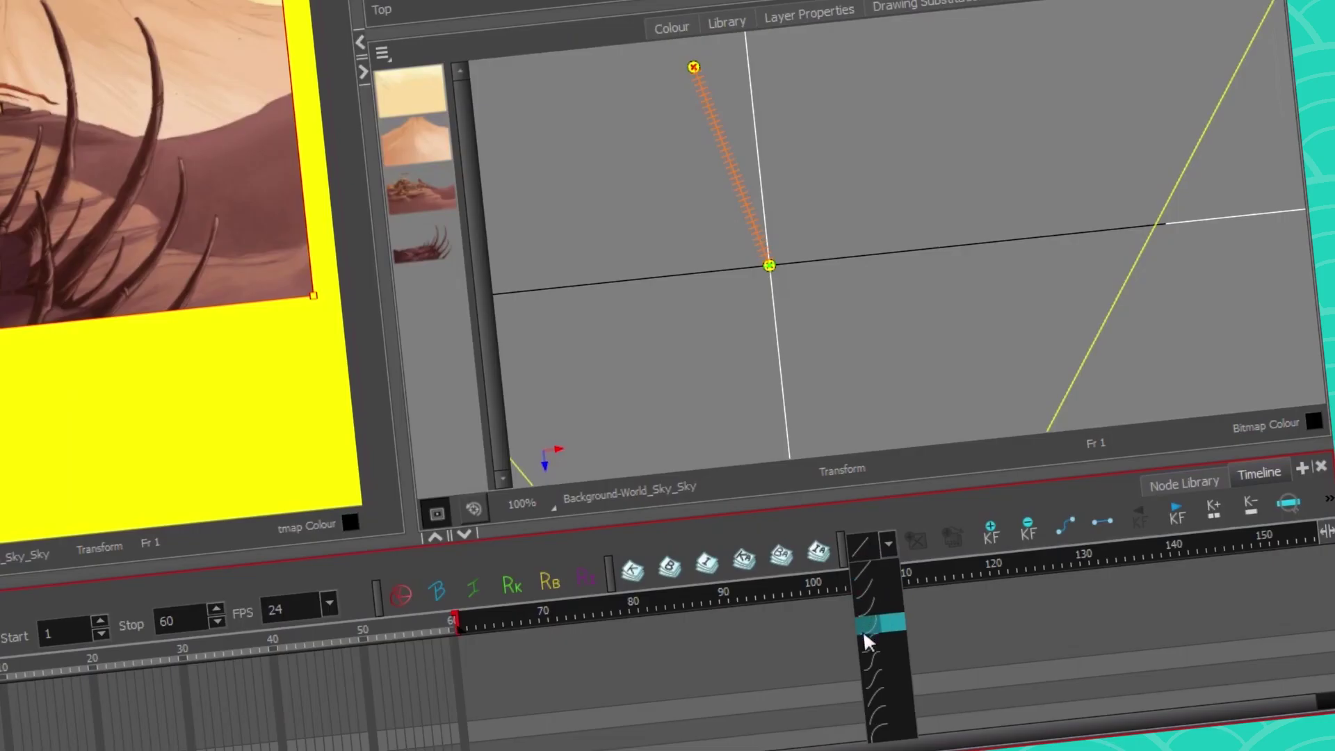
left_click(867, 640)
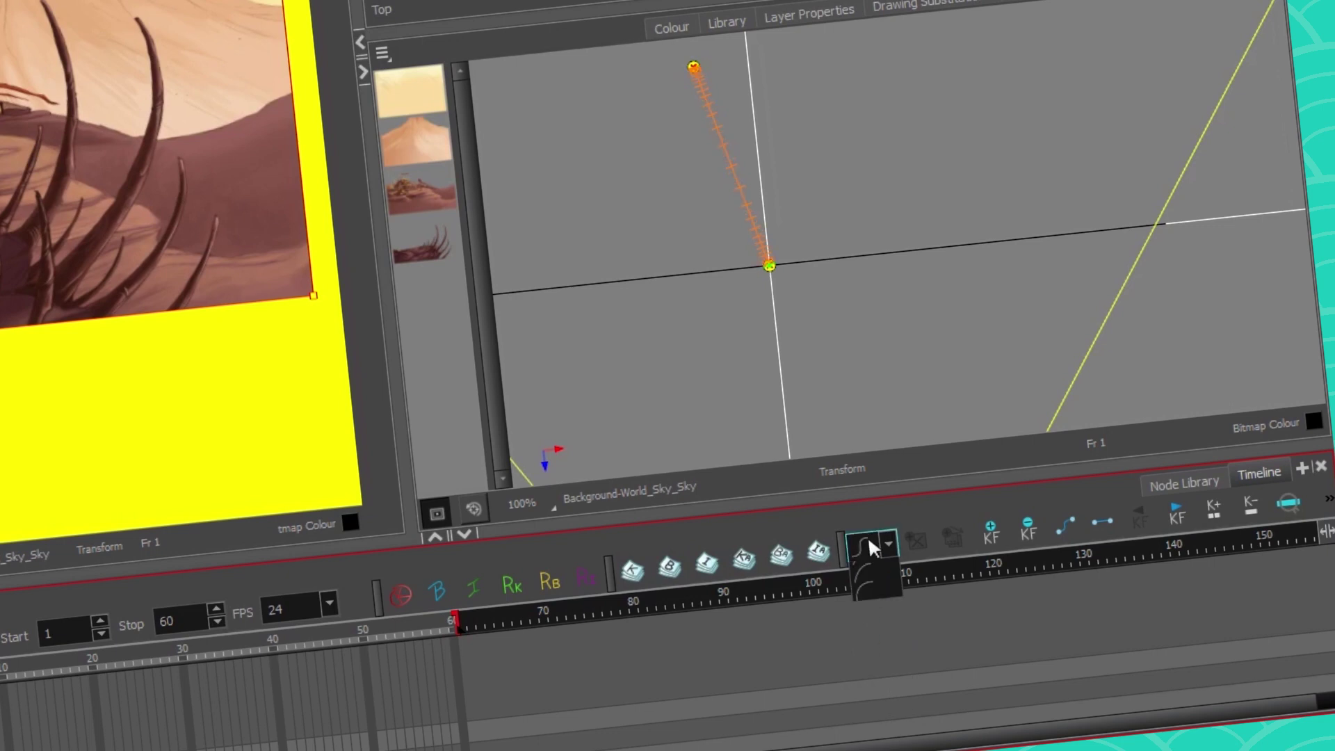
left_click(869, 548)
left_click(879, 683)
left_click(861, 550)
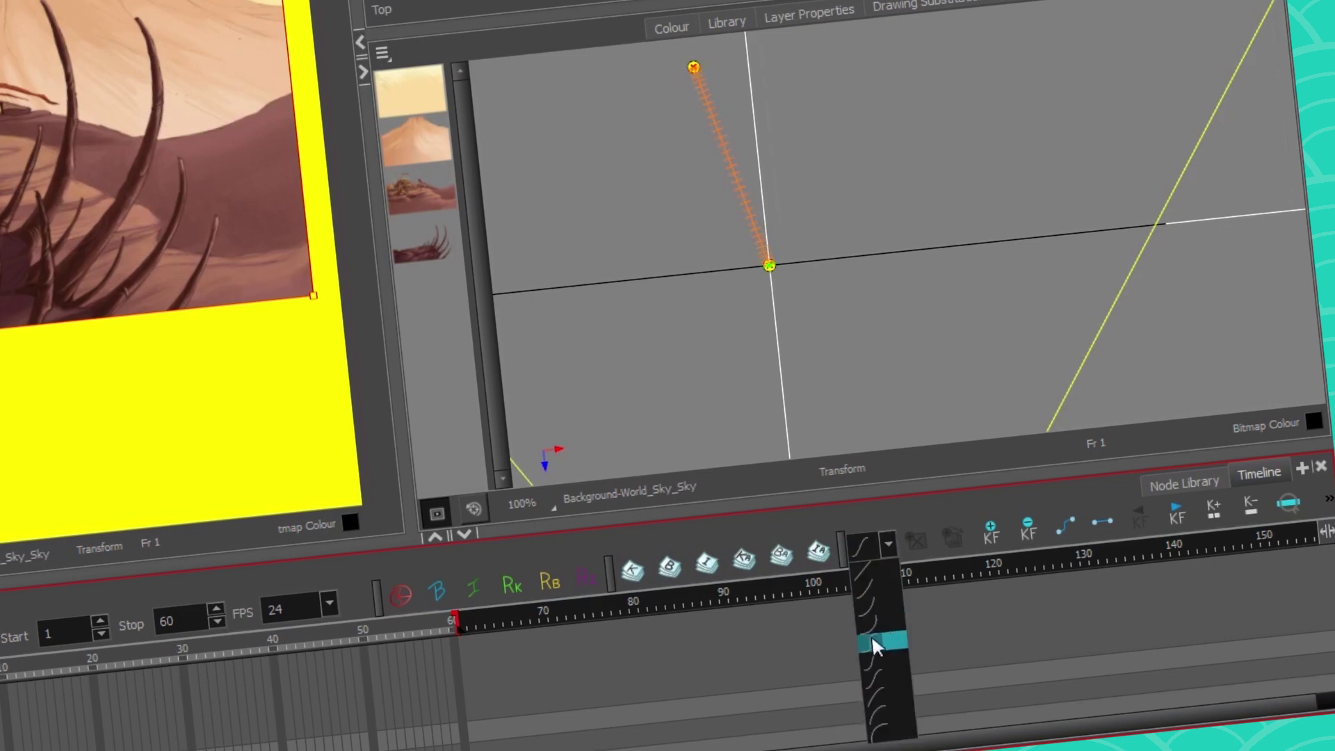
left_click(874, 637)
scroll(737, 209, "up", 3)
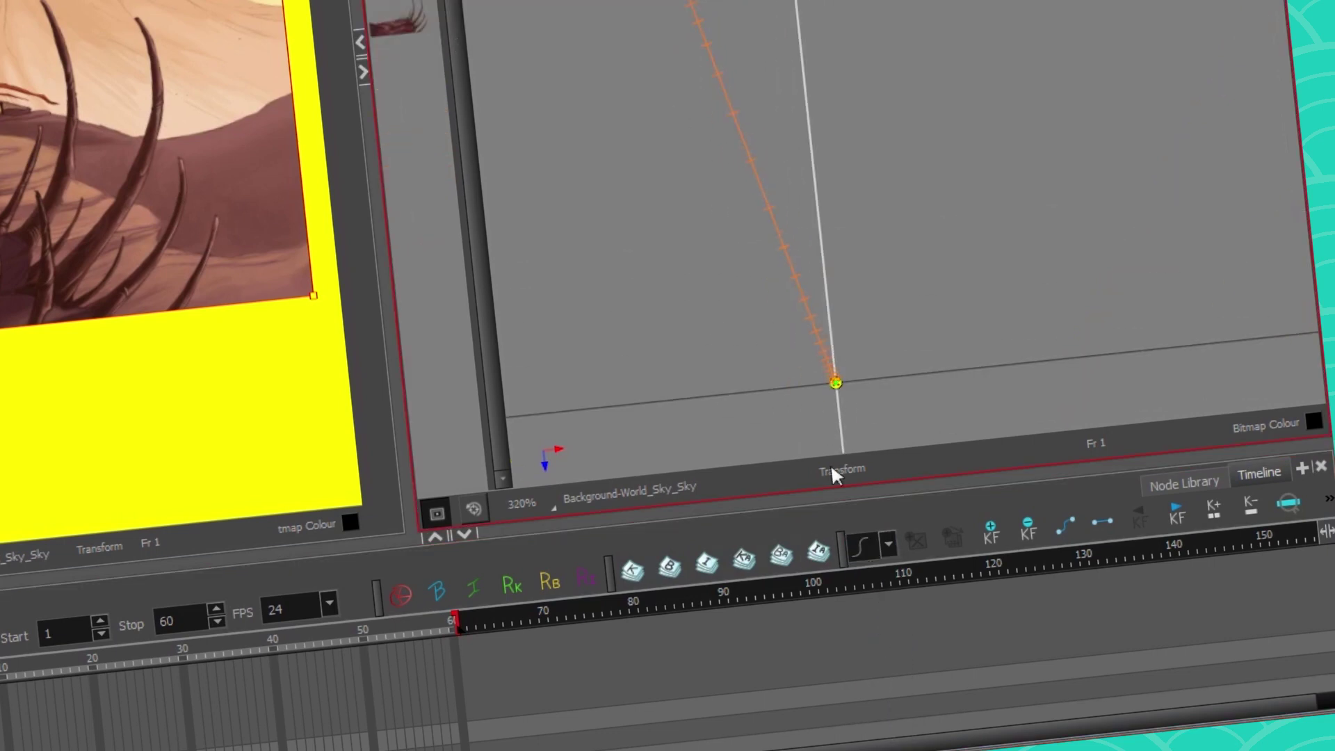
- Switch the camera keyframe to linear easing for comparison, and reapply the S-shaped easing preset
left_click(862, 548)
left_click(862, 571)
left_click(863, 547)
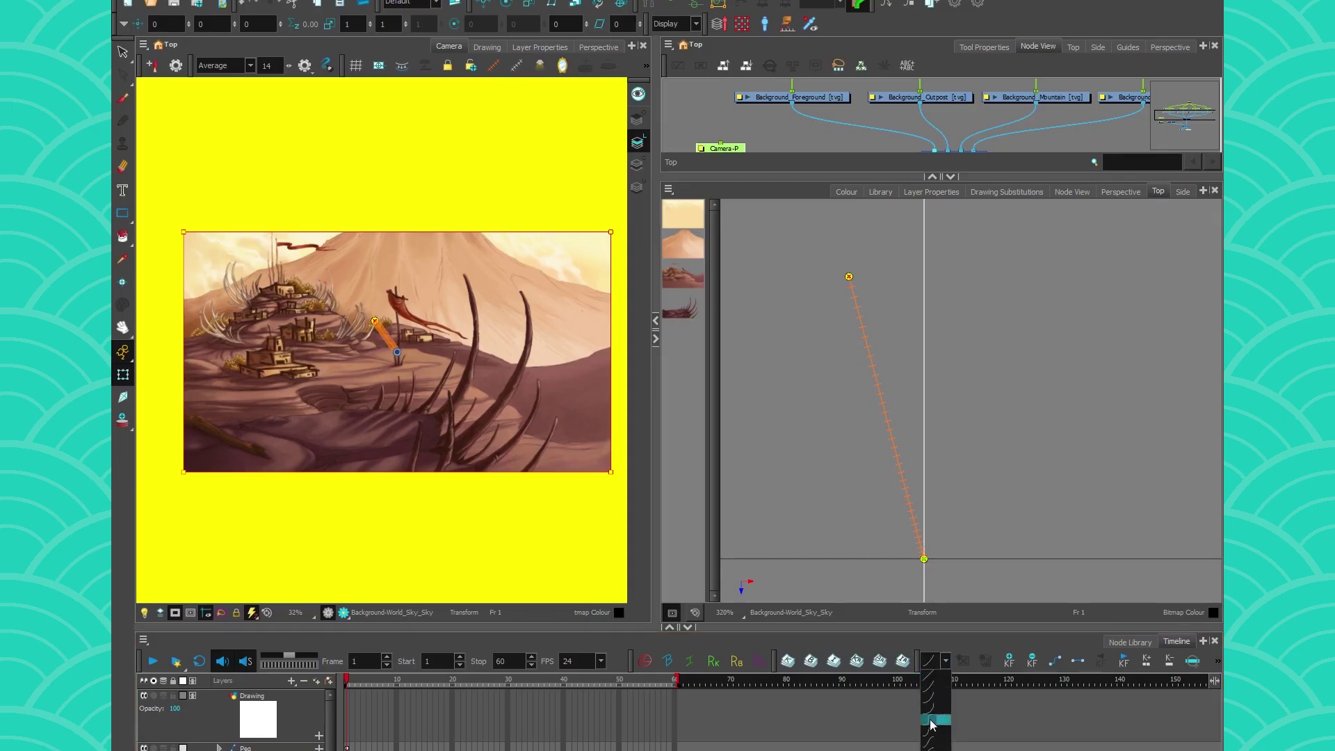
left_click(870, 641)
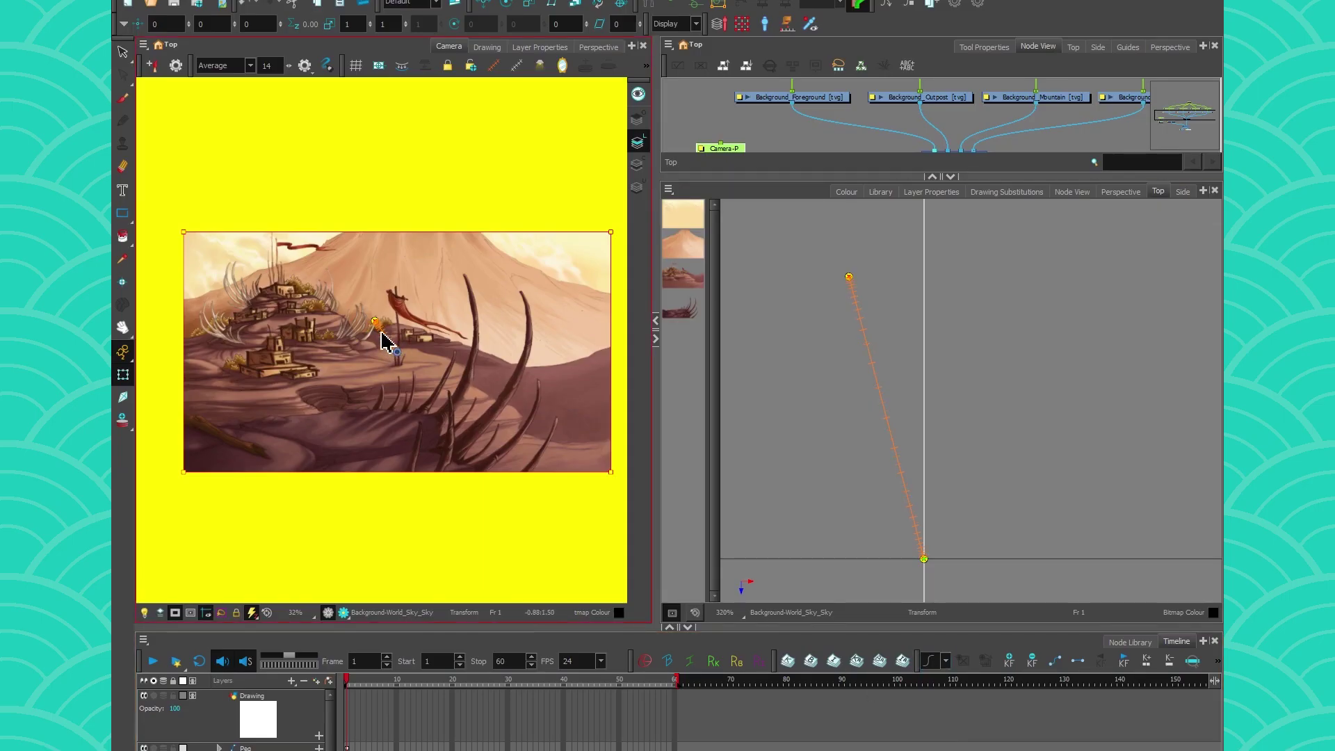
- Play back the eased camera move in the Camera view
left_click(155, 659)
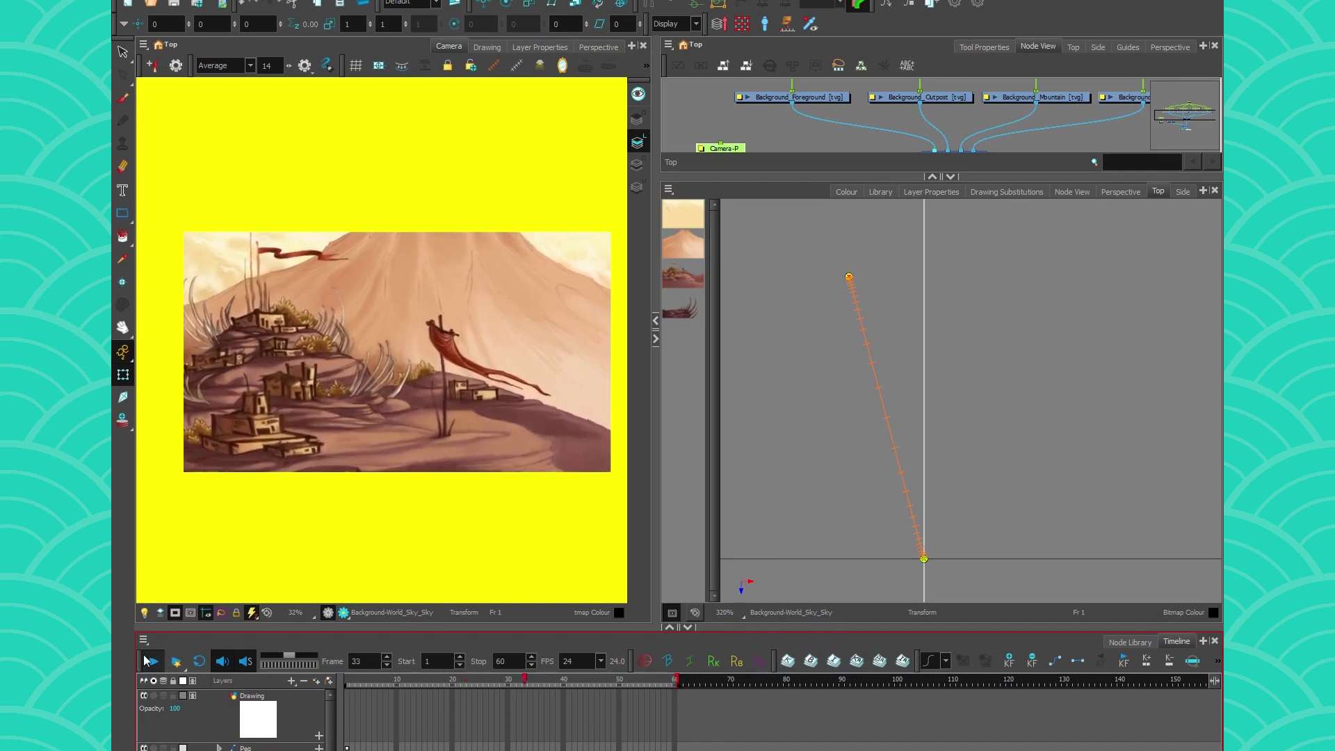
left_click(871, 354)
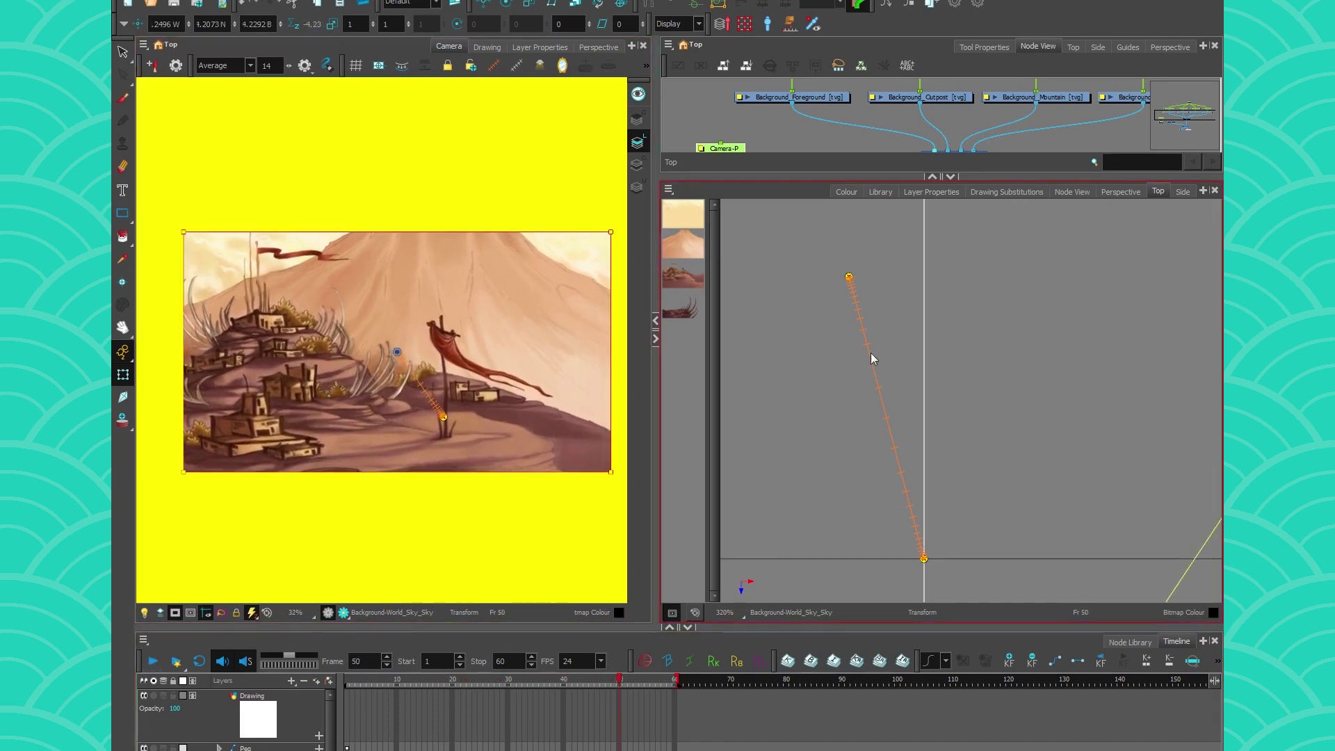
- Add two control points to the camera peg's path in the Top view, and pull them to opposite sides to form an S-curve
left_click(858, 313)
key("p")
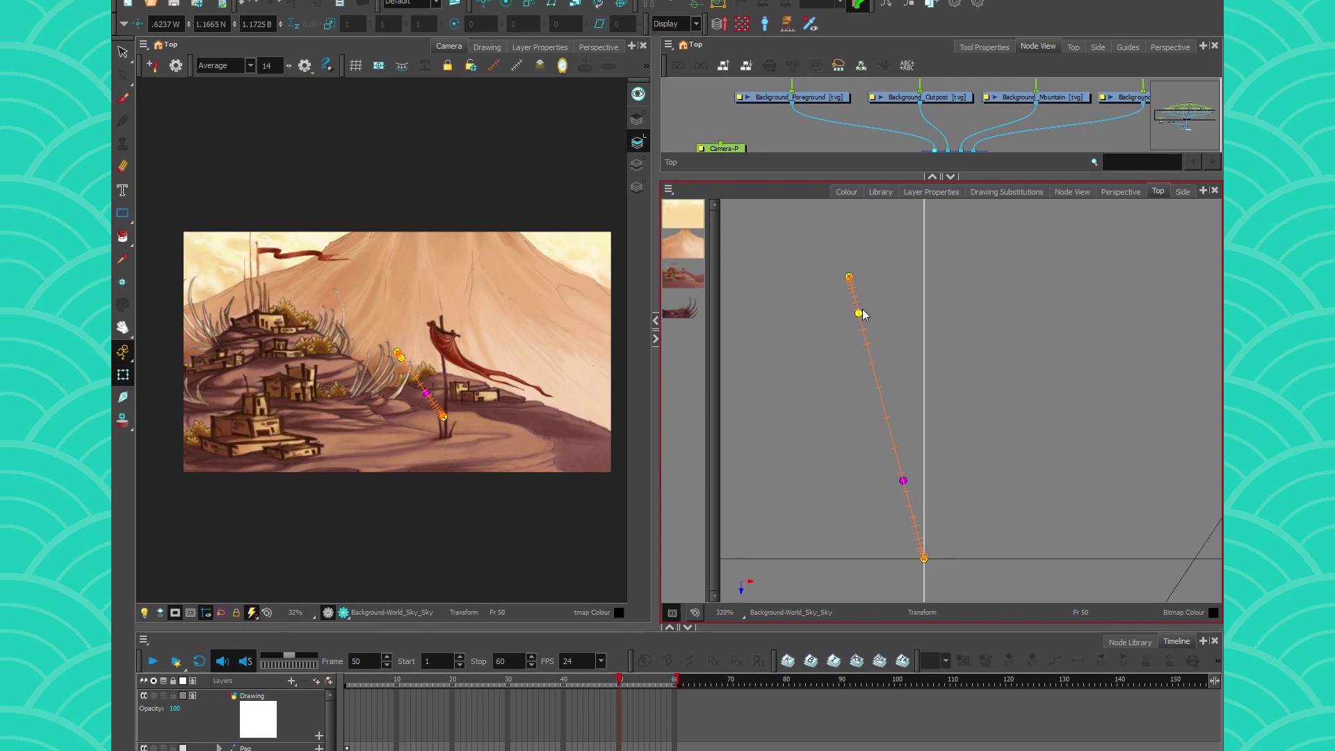
left_click_drag(859, 313, 925, 313)
left_click_drag(902, 476, 844, 475)
- Go to frame 22 and soften the S-curve by moving the camera path's two control points closer together
left_click(507, 678)
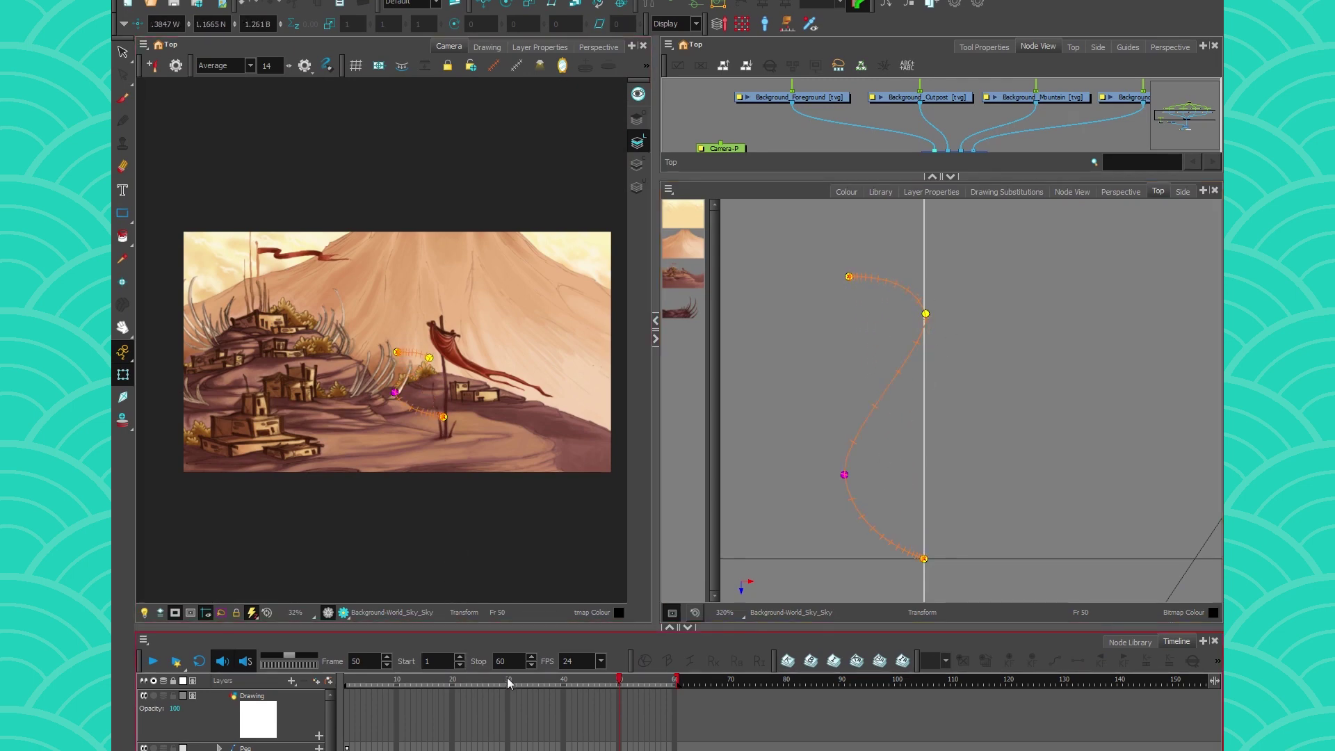
left_click_drag(508, 676, 464, 659)
left_click_drag(844, 475, 885, 454)
left_click_drag(927, 338, 940, 337)
left_click_drag(884, 454, 906, 427)
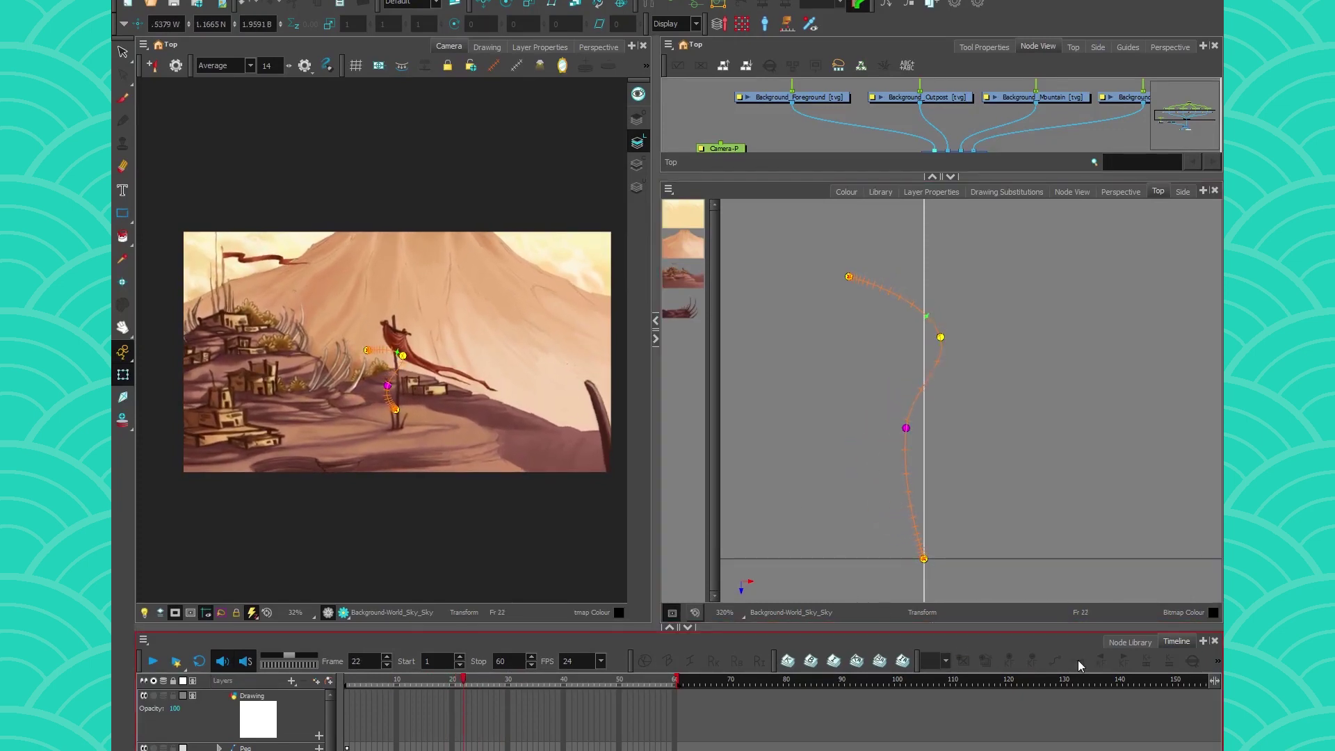
- From frame 25, exaggerate the camera path's S-curve by spreading its two control points widely apart, and scrub back to frame 1
mouse_move(463, 685)
left_mouse_down()
mouse_move(391, 678)
mouse_move(479, 677)
left_mouse_up()
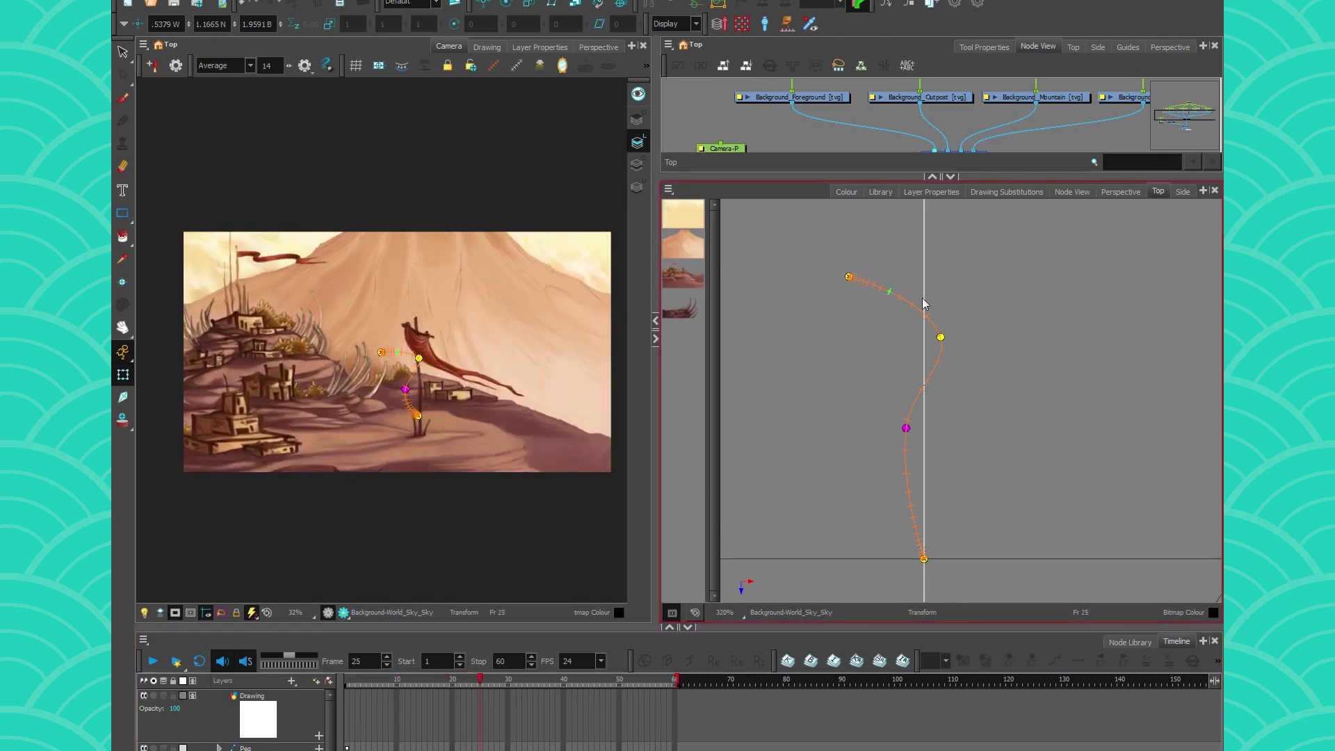
left_click_drag(941, 338, 1064, 324)
left_click_drag(906, 429, 872, 388)
left_click_drag(480, 680, 307, 690)
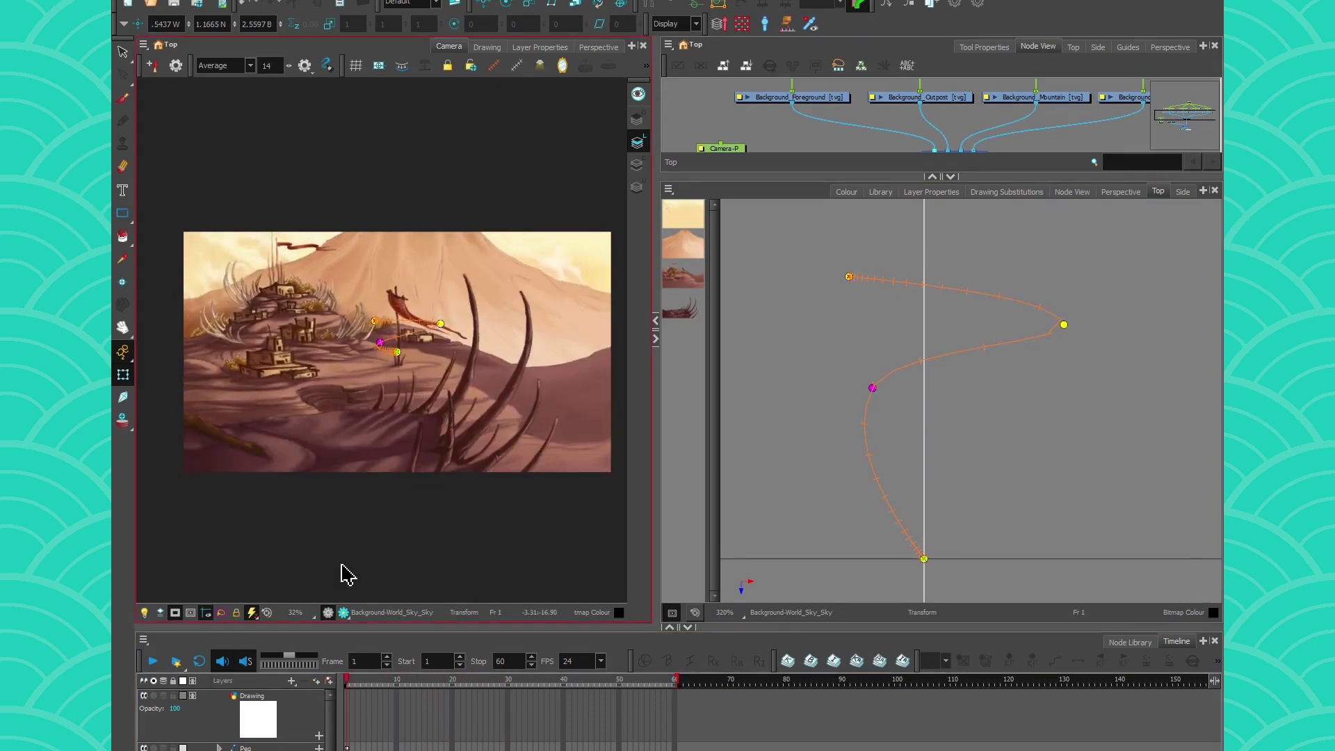
- Enlarge the Node View to show the whole network, and review the Camera-P peg's position mode in its layer properties
left_click_drag(750, 175, 744, 376)
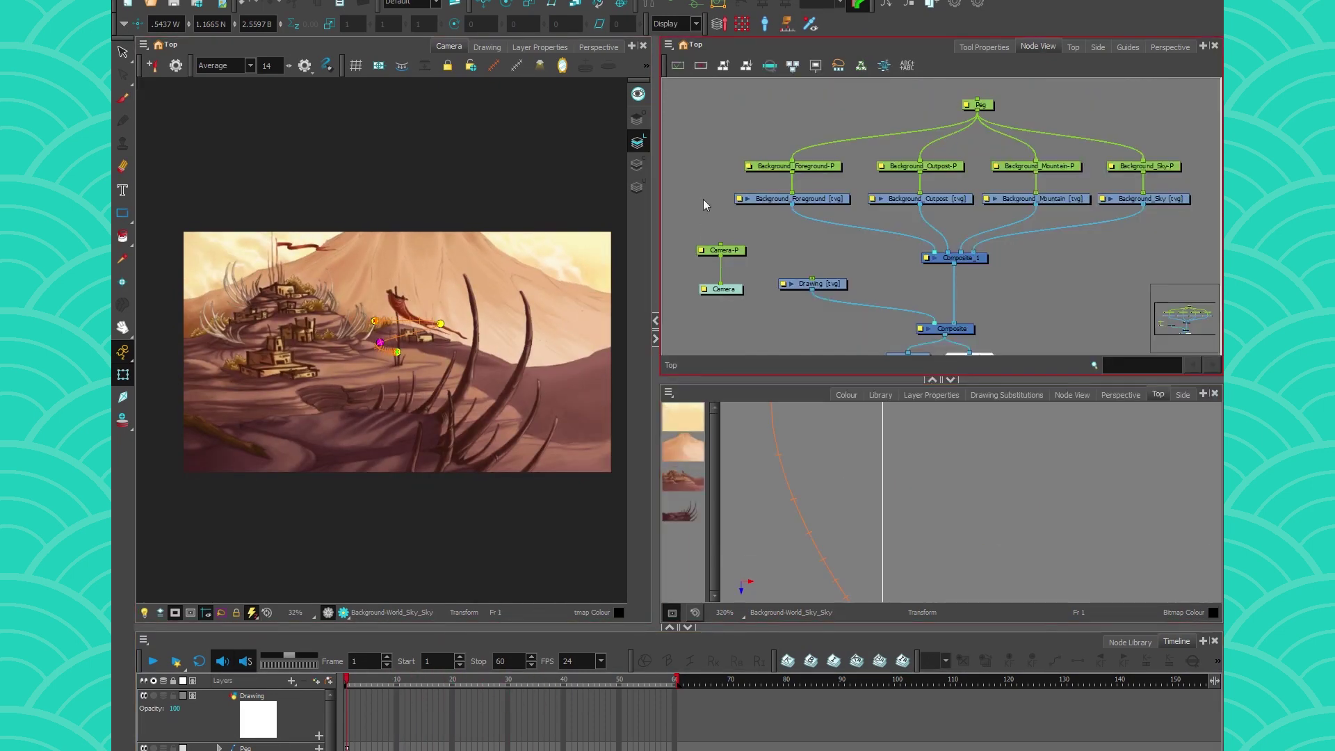
left_click(701, 250)
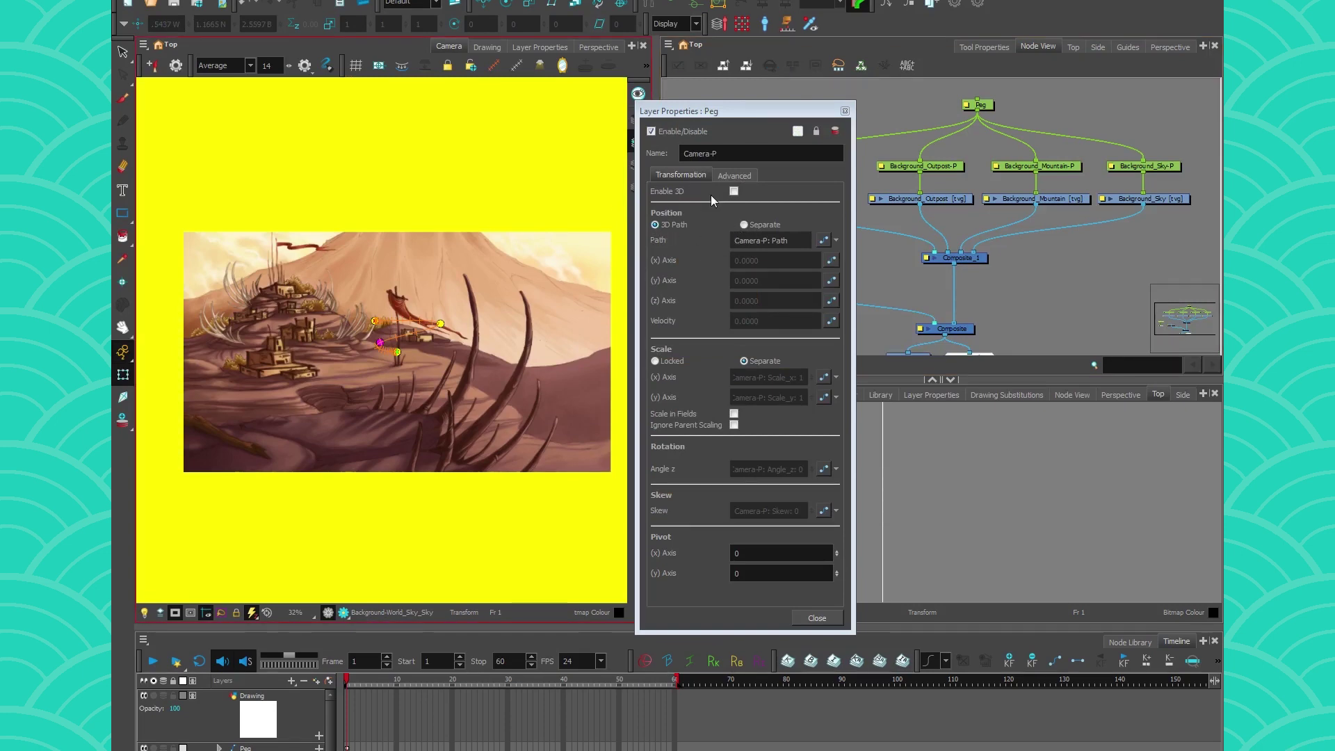
left_click(845, 111)
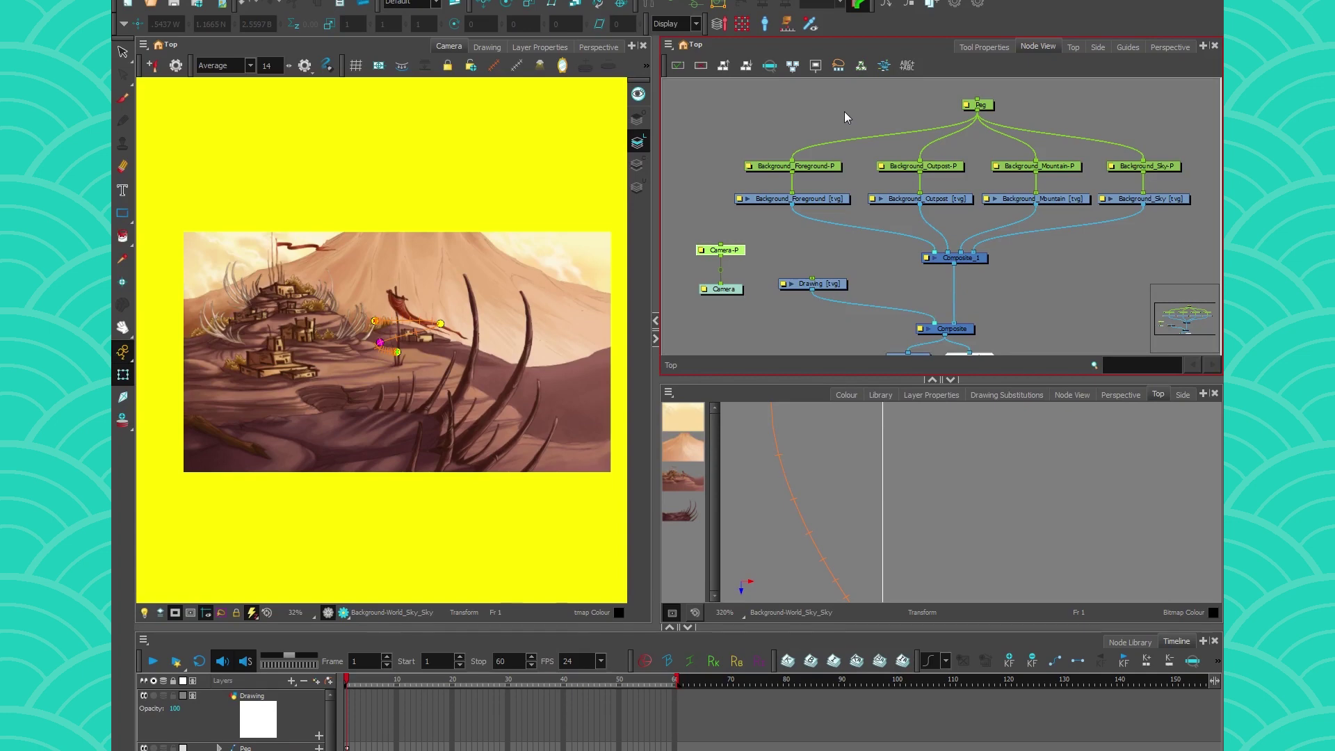
mouse_move(349, 684)
left_mouse_down()
mouse_move(497, 678)
mouse_move(347, 679)
left_mouse_up()
left_click_drag(833, 381, 851, 429)
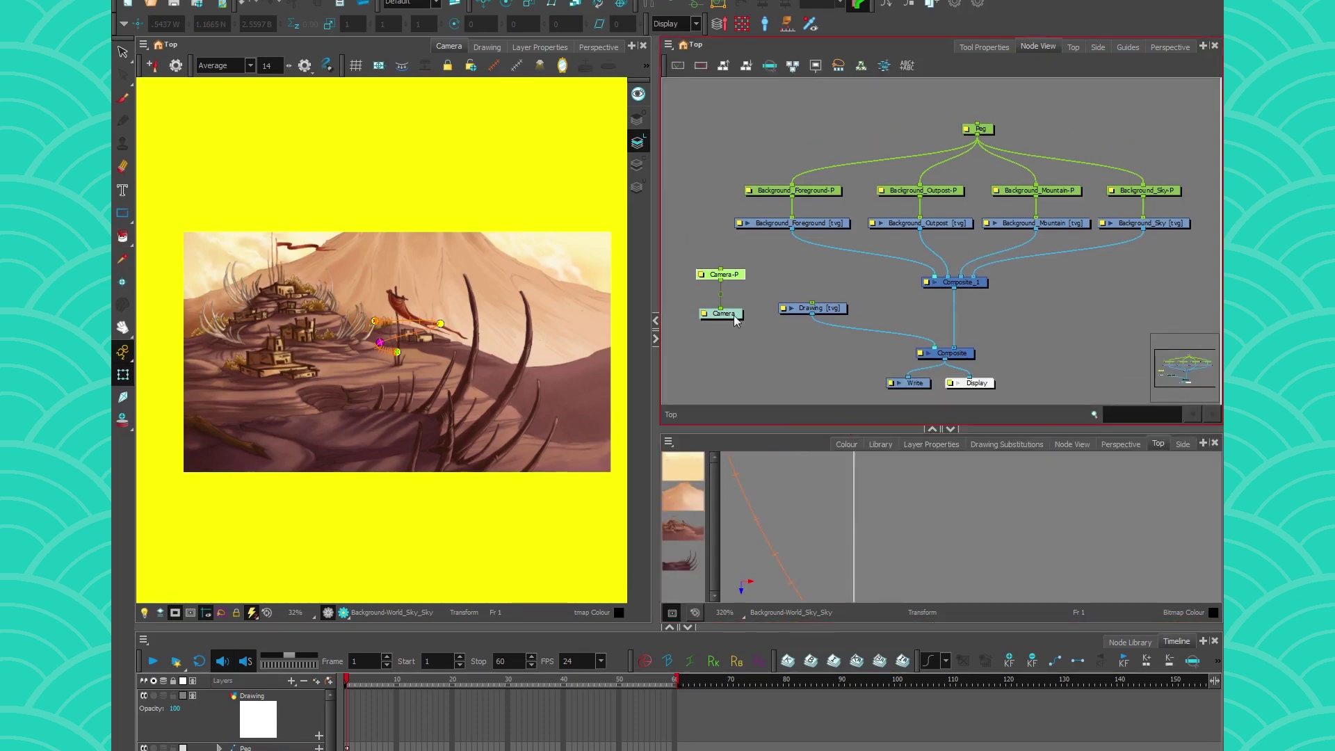